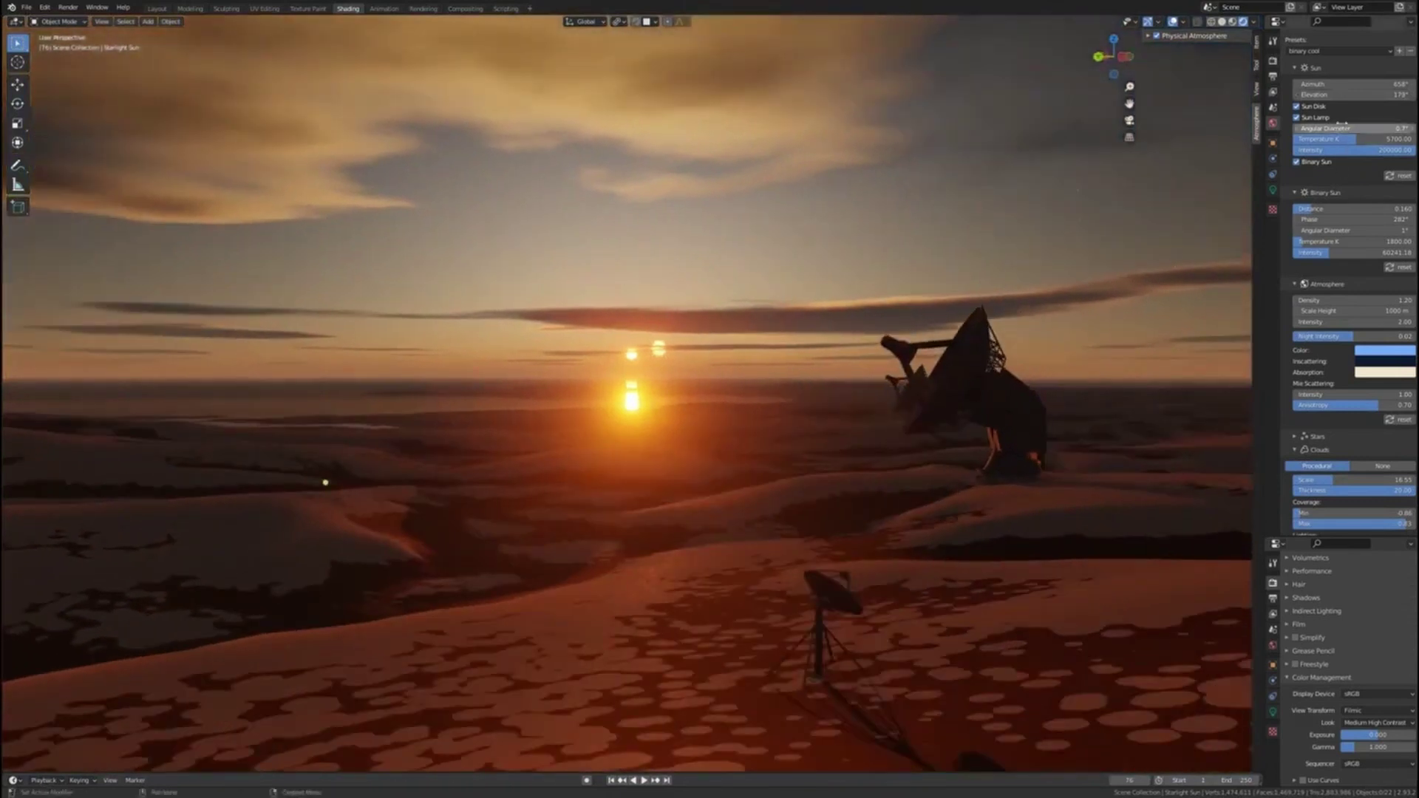
Drag the Sun Azimuth field to swing both suns left along the horizon
drag(1353, 83, 1374, 83)
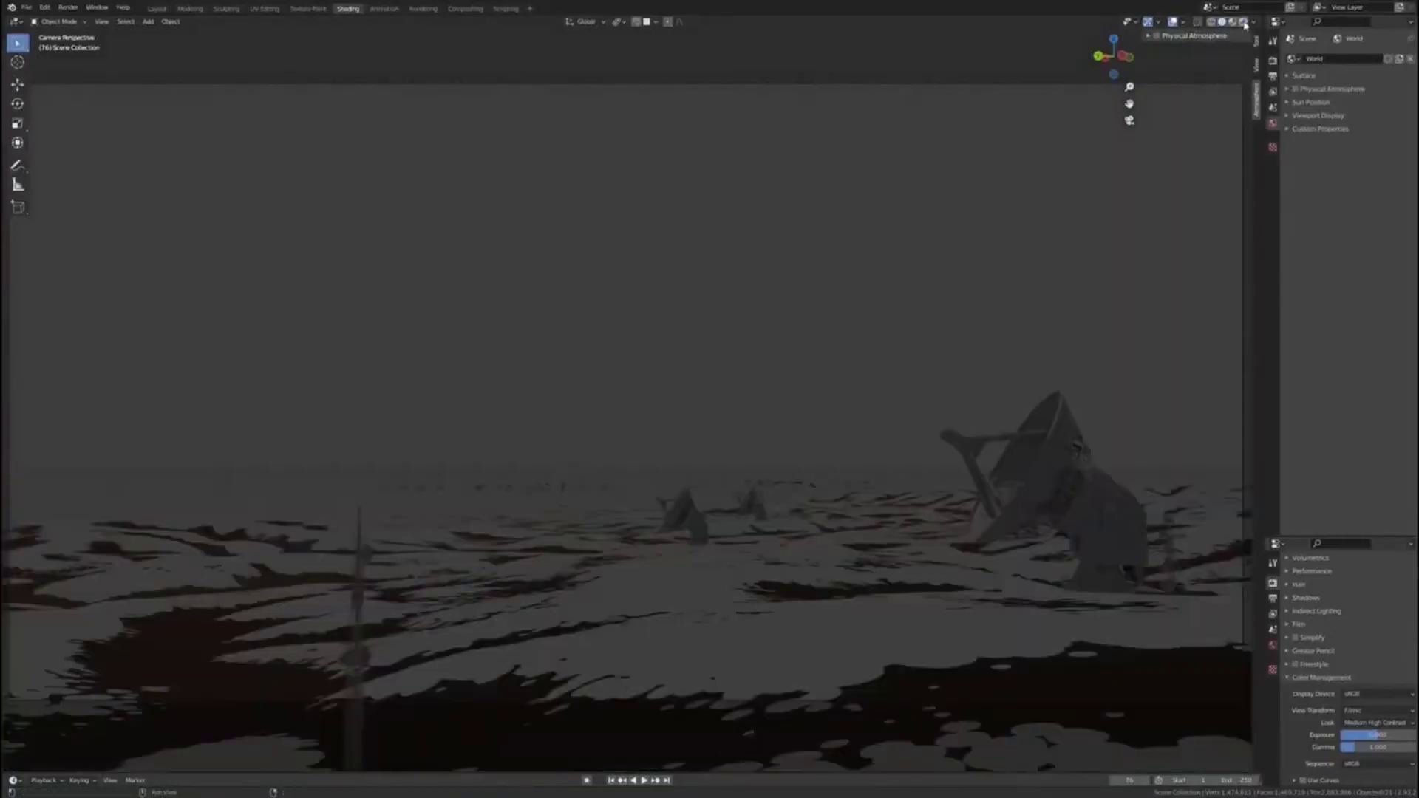
Enable Physical Atmosphere and lower the sun's elevation toward the horizon for an orange dusk
click(1286, 89)
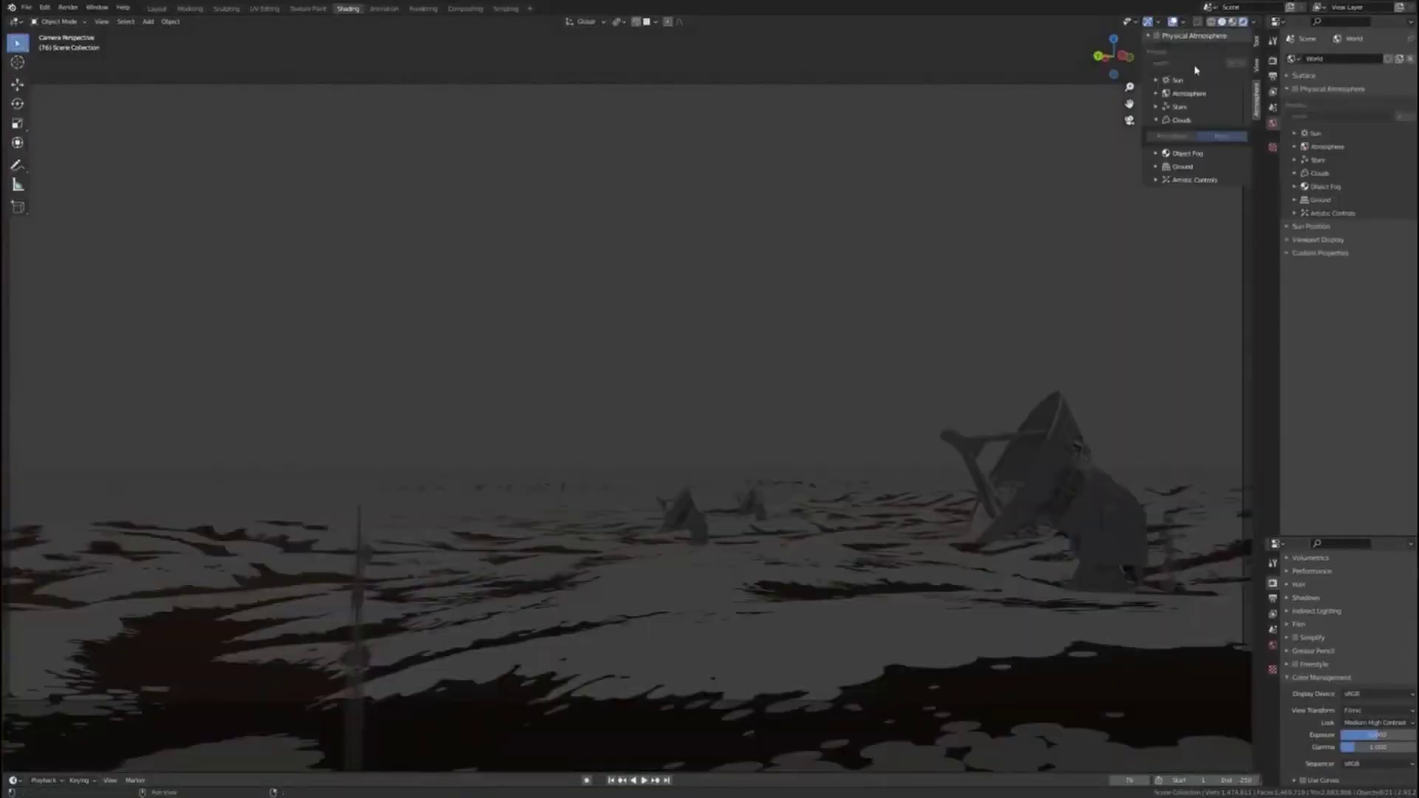
click(1157, 36)
click(1175, 80)
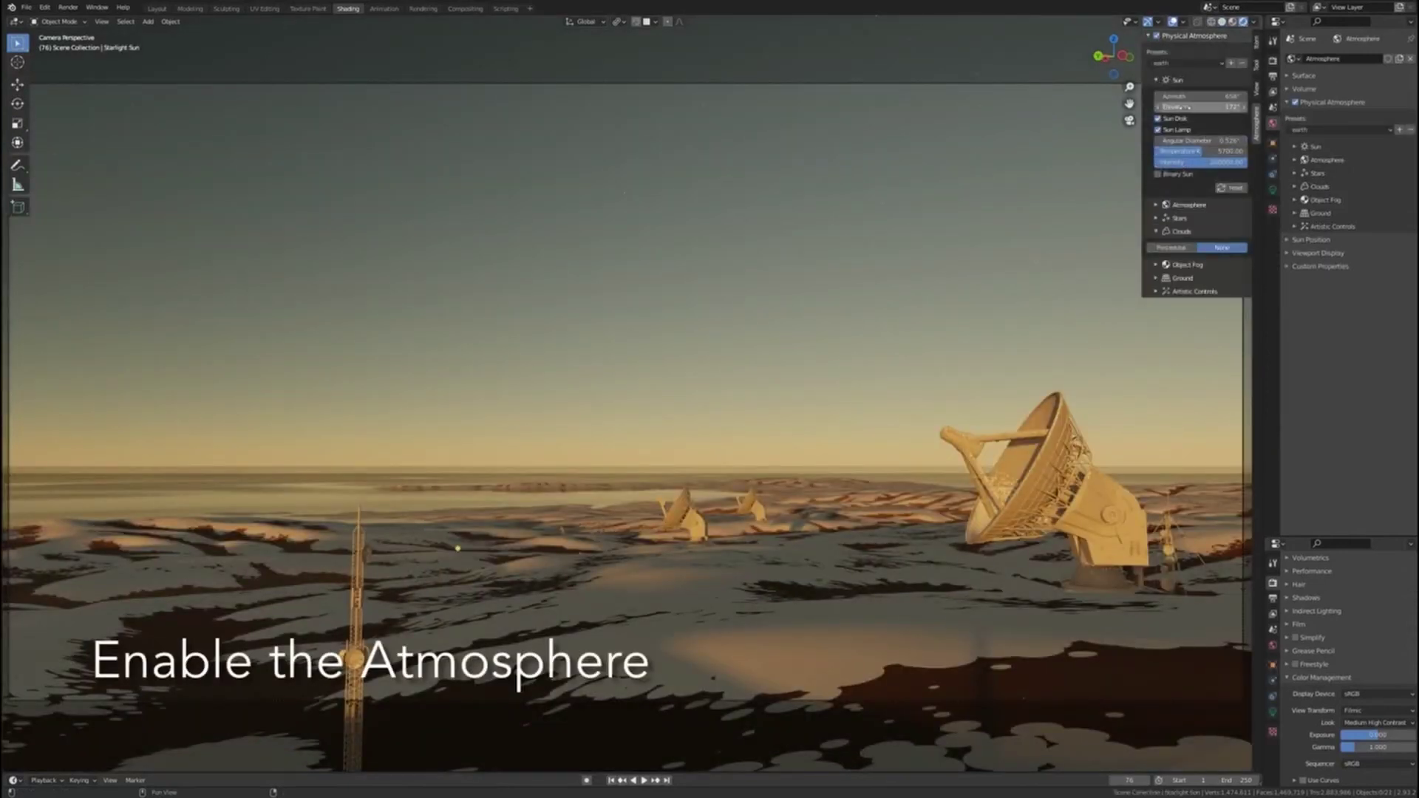
drag(1189, 107, 1219, 106)
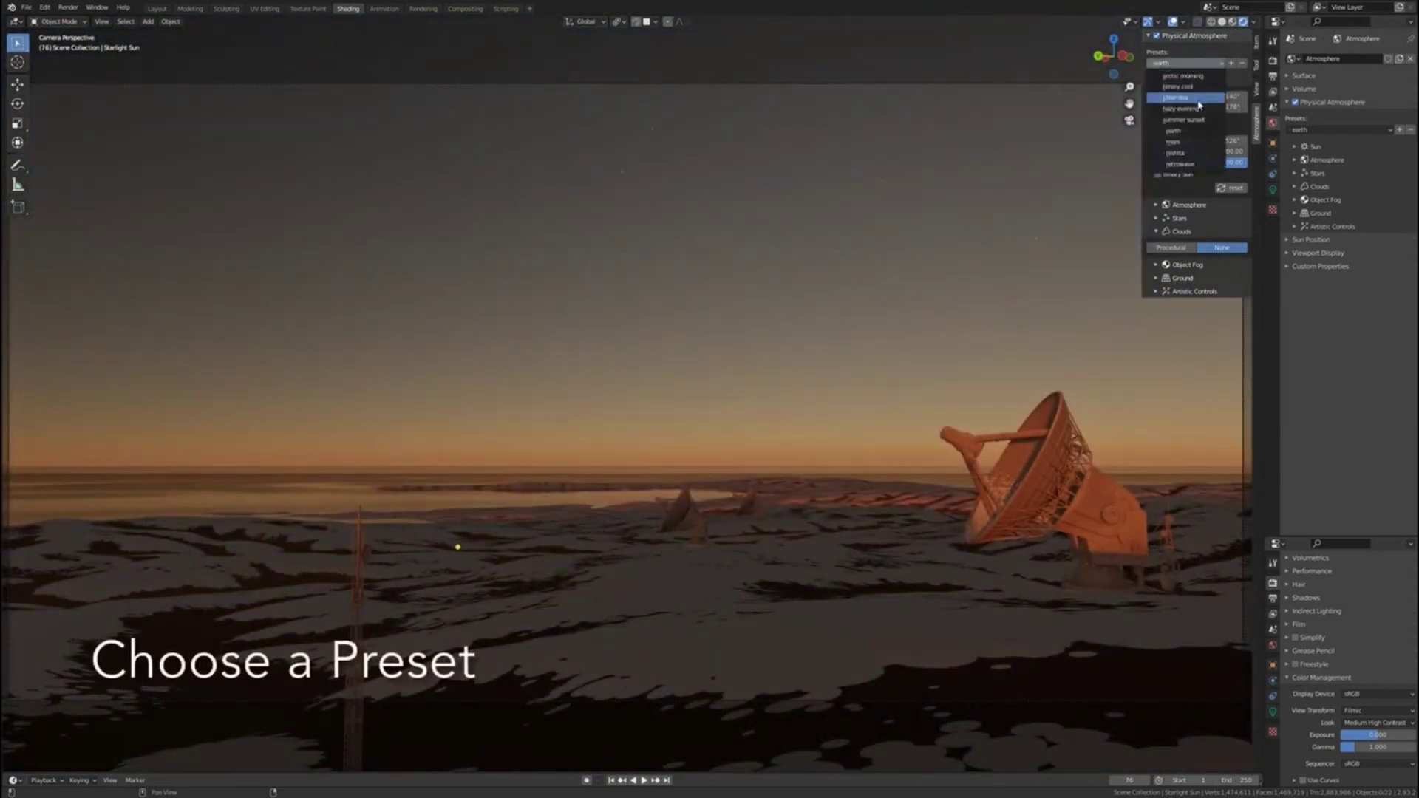
Apply the binary cool sky preset, then switch to the hazy evening preset
click(1185, 87)
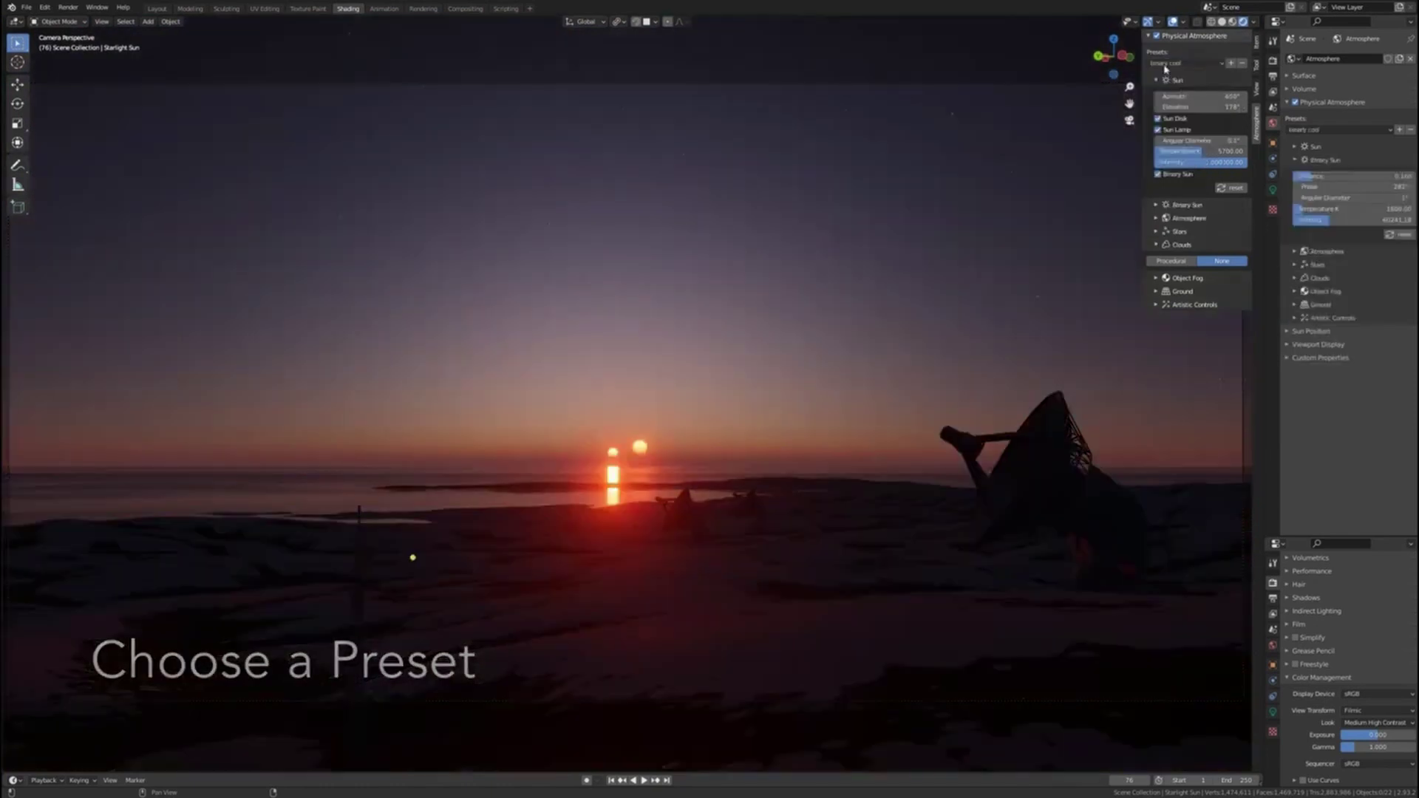
click(1182, 109)
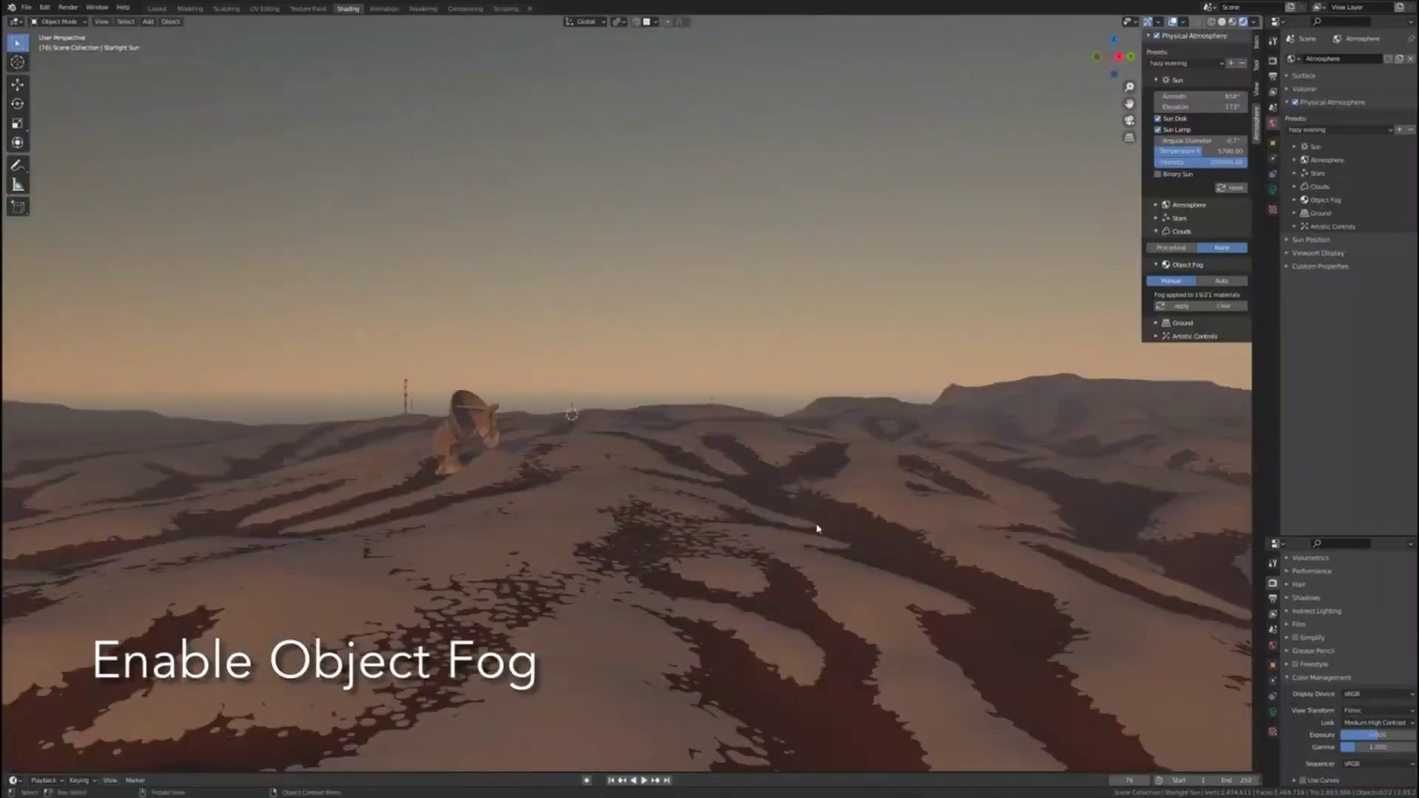
Apply the summer sunset preset and drop the sun just below the horizon
middle_drag(783, 496, 834, 461)
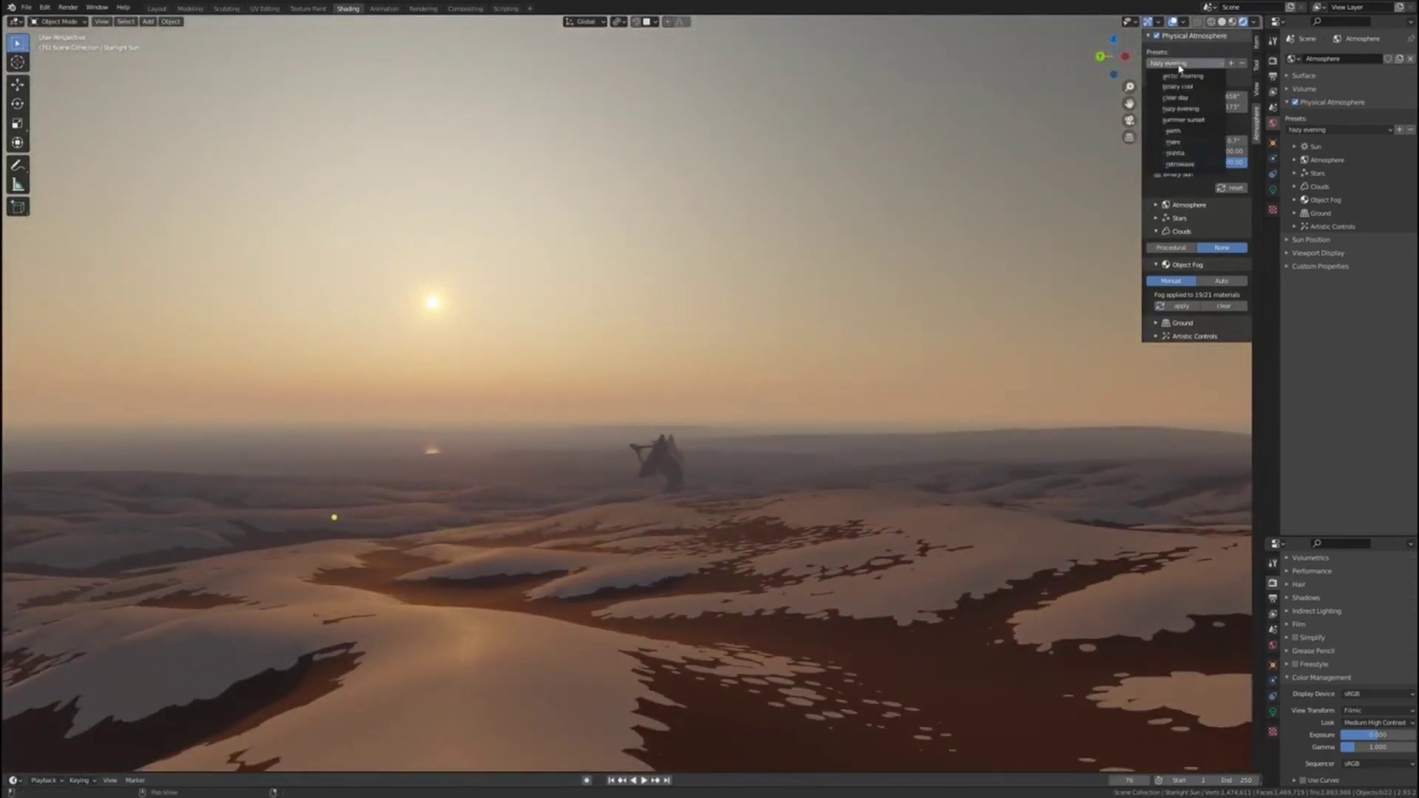
click(1184, 120)
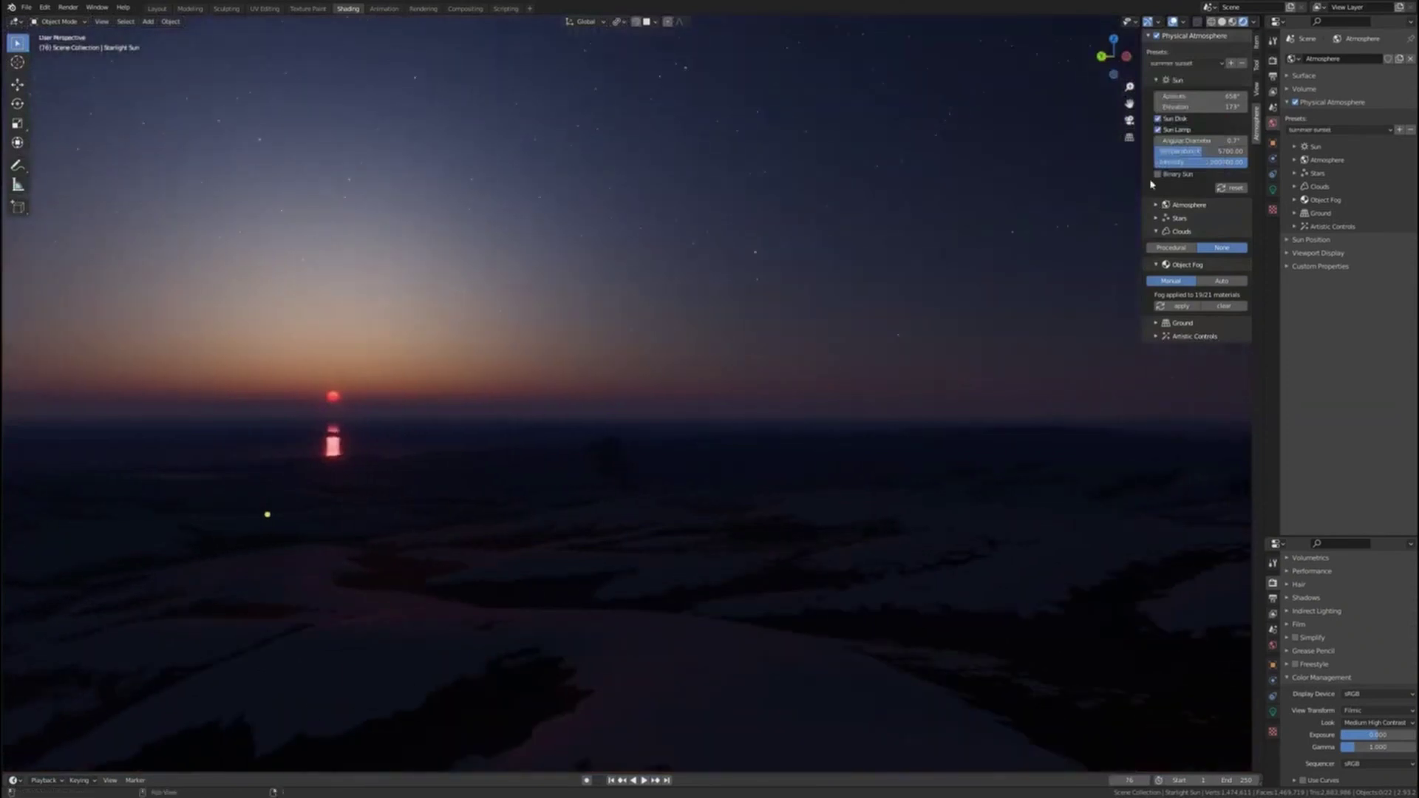
drag(1201, 106, 1168, 153)
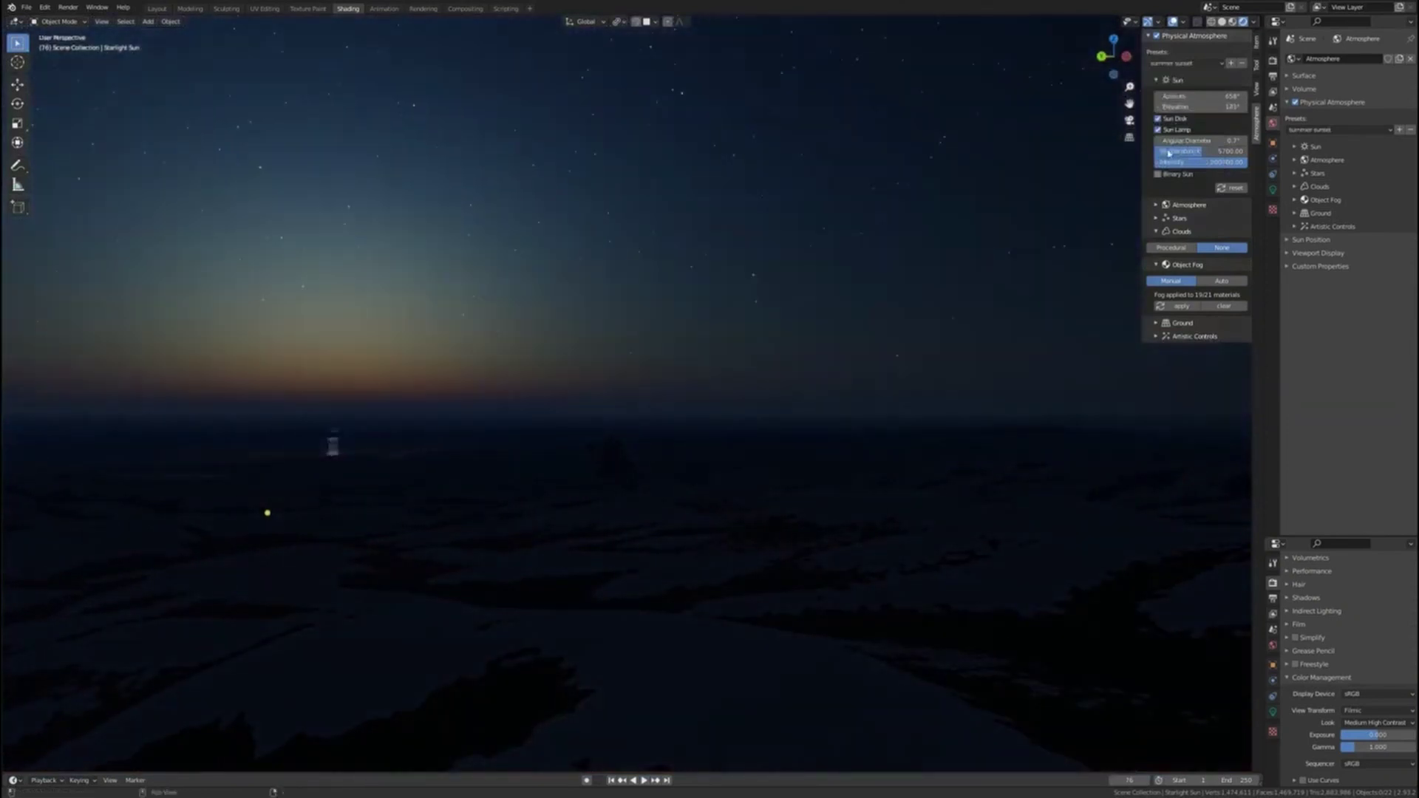
click(1155, 205)
Set the atmosphere colour to white and raise the sun above the horizon
click(1151, 36)
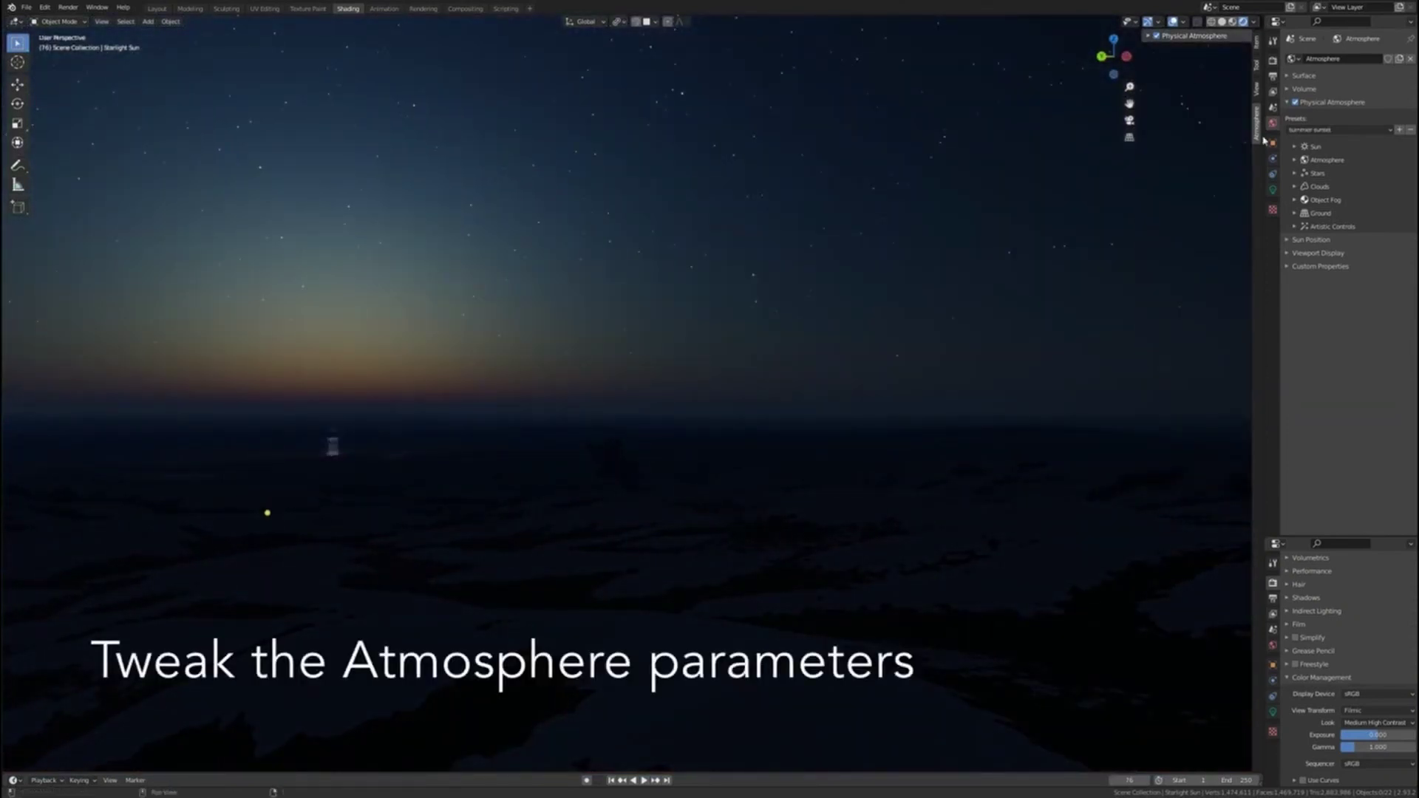
click(1295, 160)
click(1373, 228)
click(1356, 118)
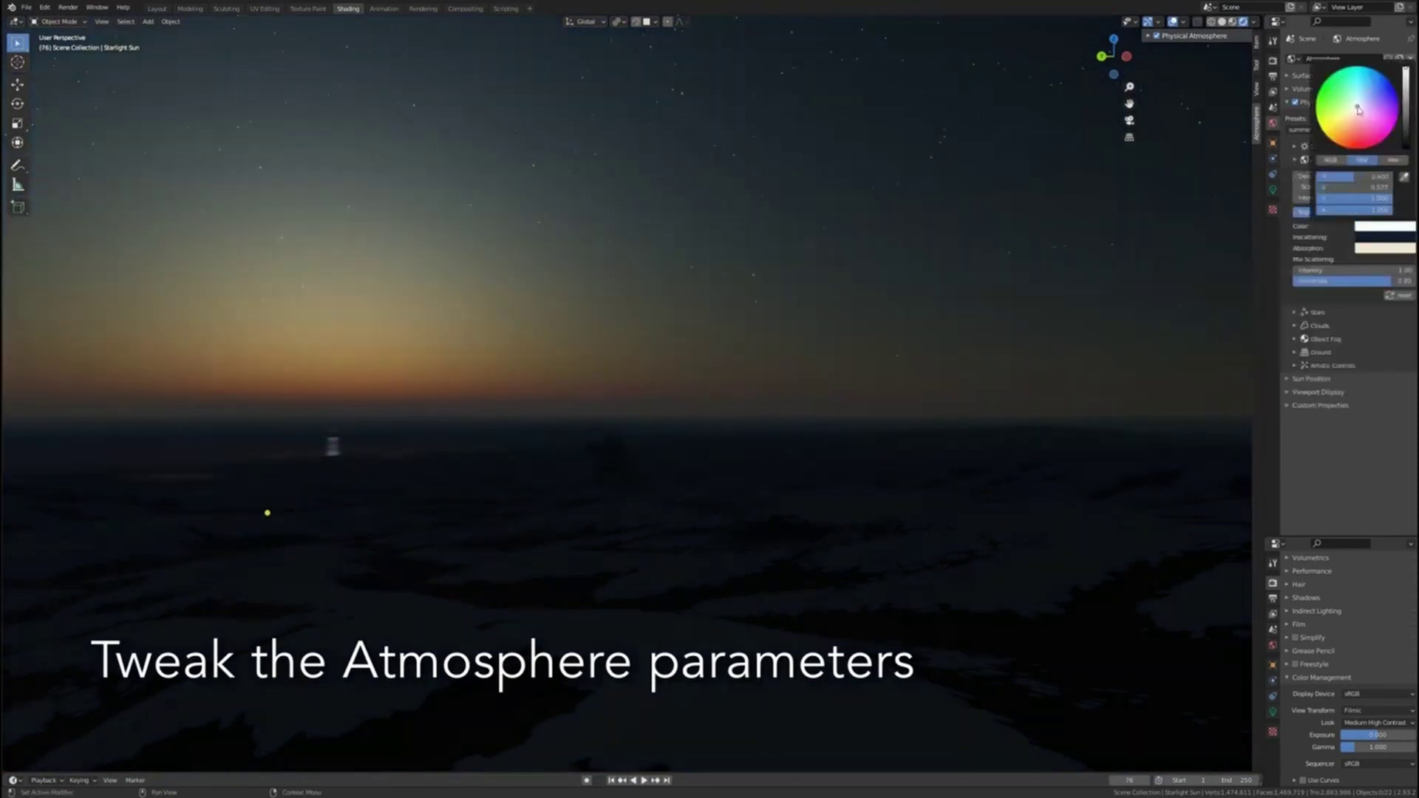
click(1297, 148)
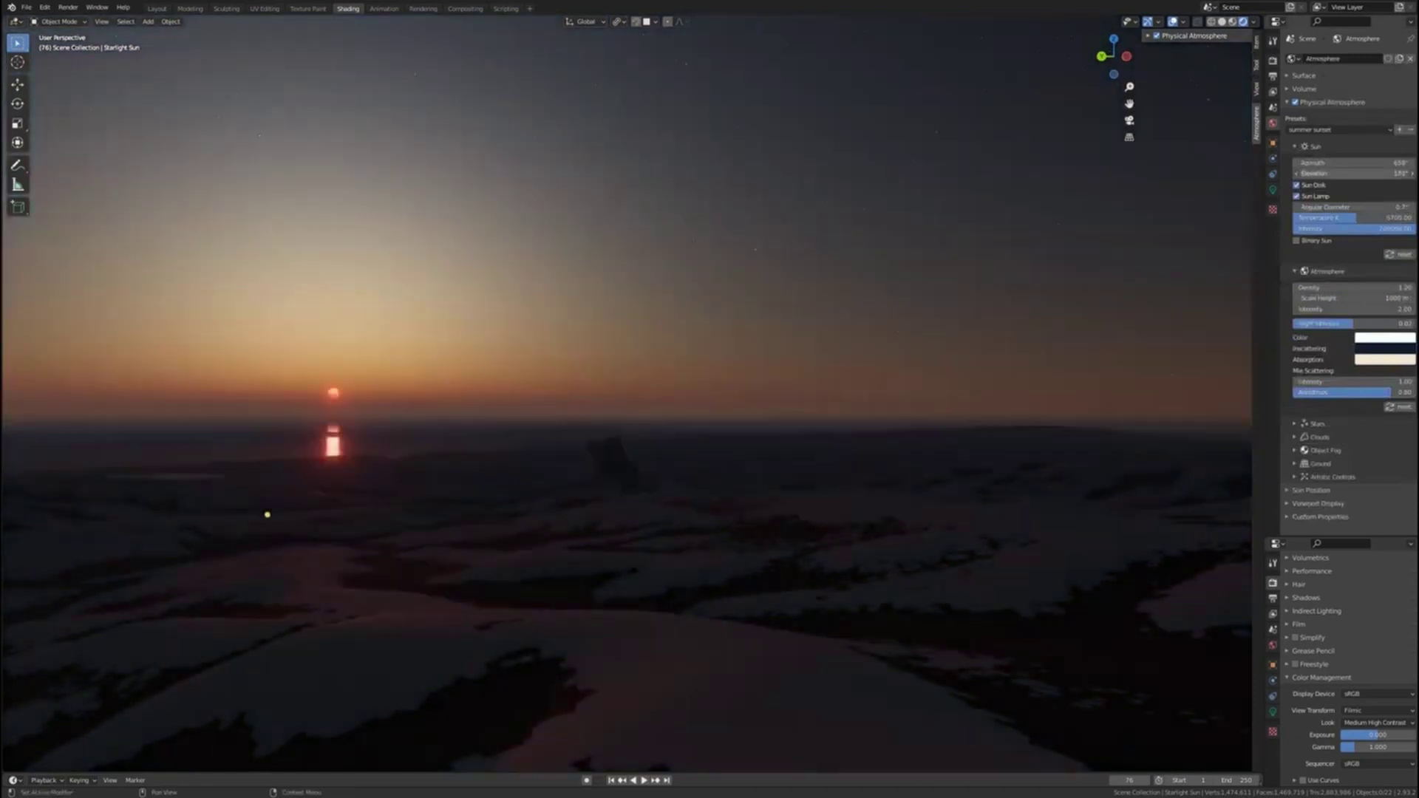
drag(1352, 173, 1385, 173)
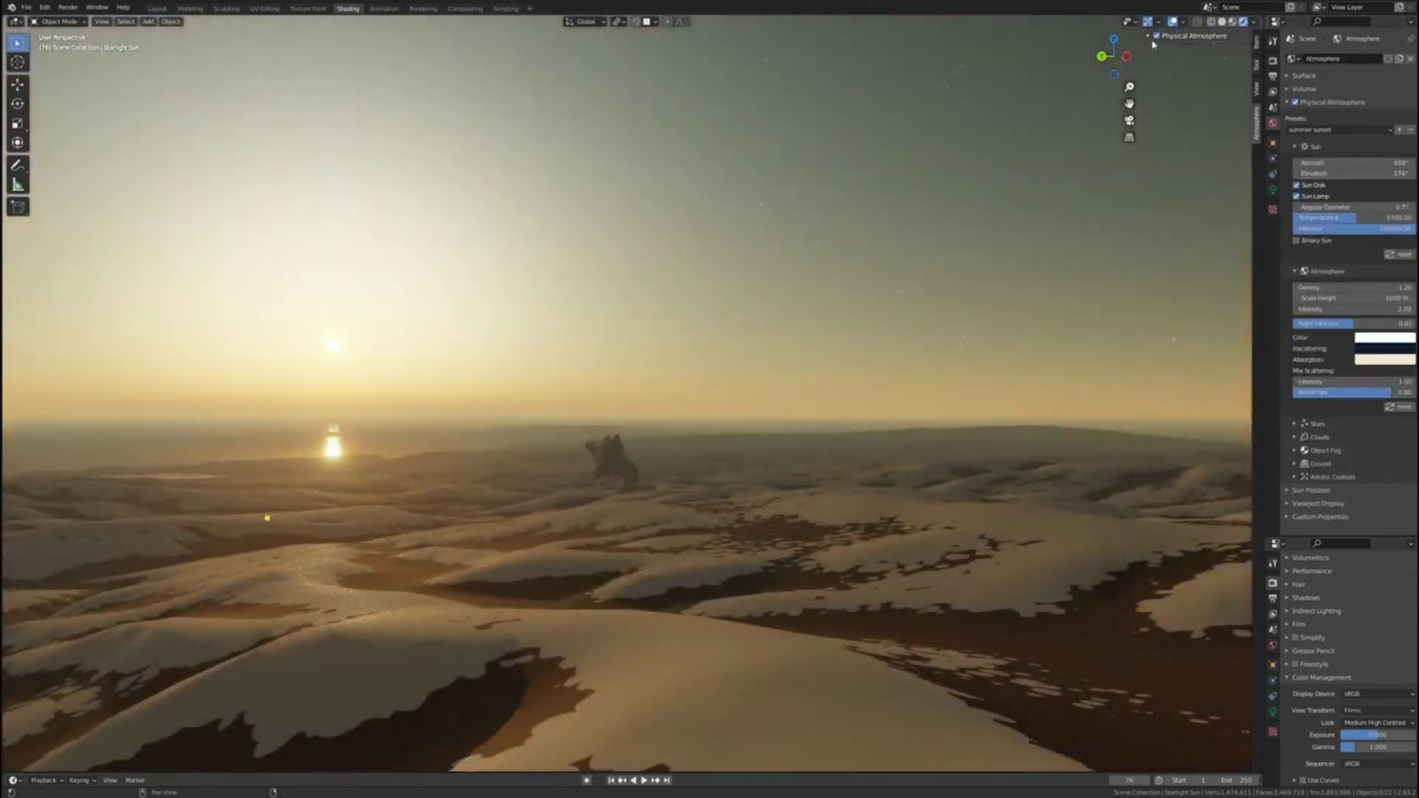
Apply the binary cool preset, tune its sun elevation, and reset exposure to 0
click(1321, 154)
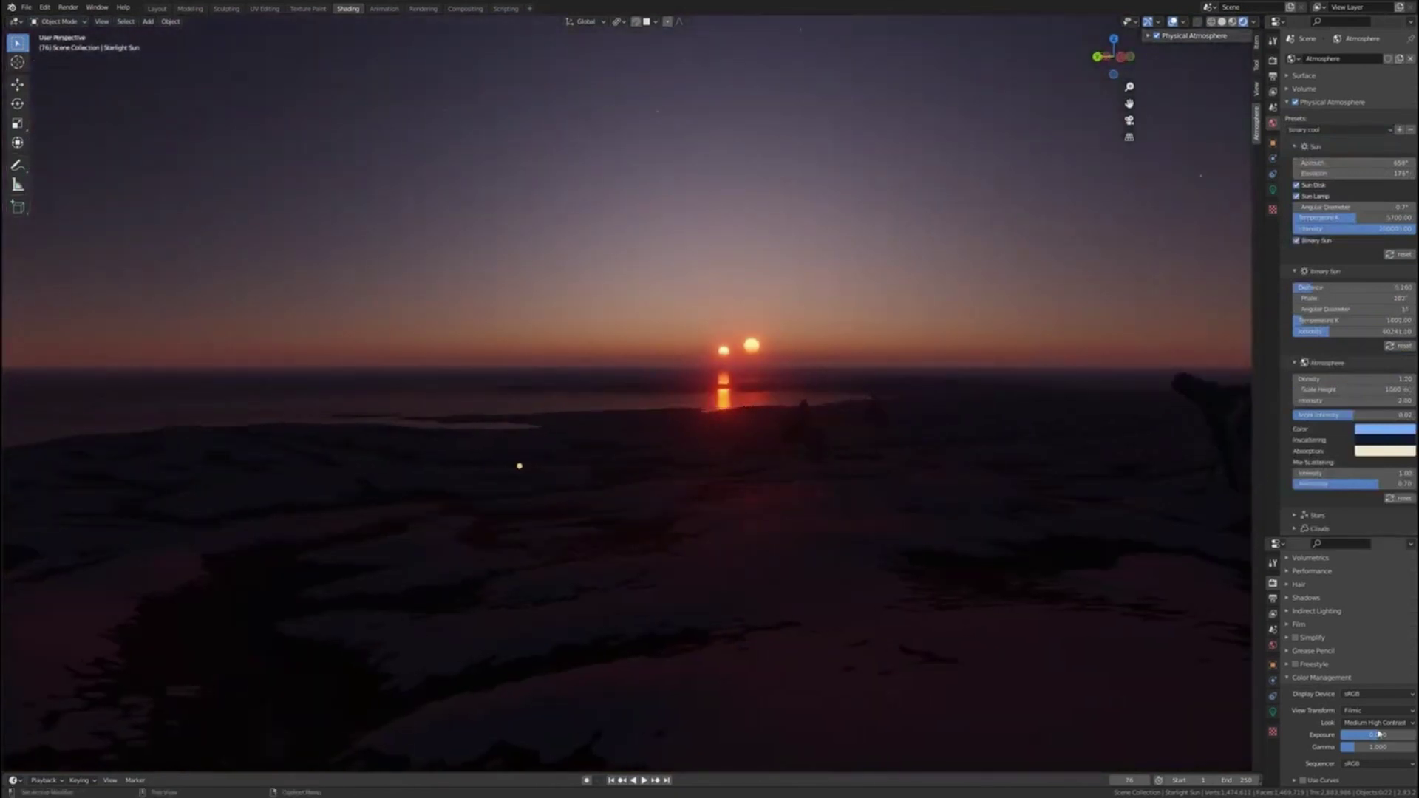
key(Return)
middle_drag(1013, 538, 866, 470)
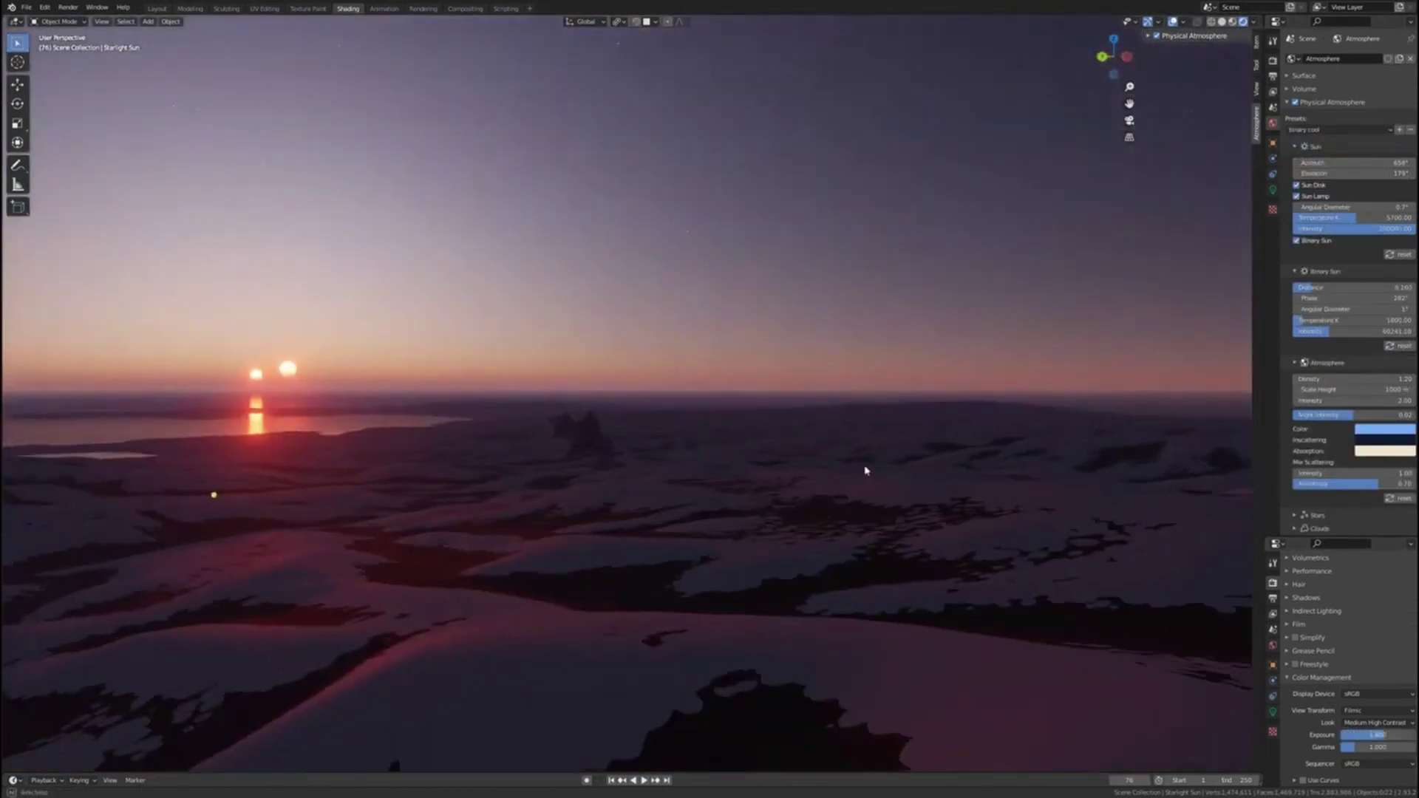
mouse_move(1352, 173)
mouse_down()
mouse_move(1323, 173)
mouse_move(1360, 173)
mouse_up()
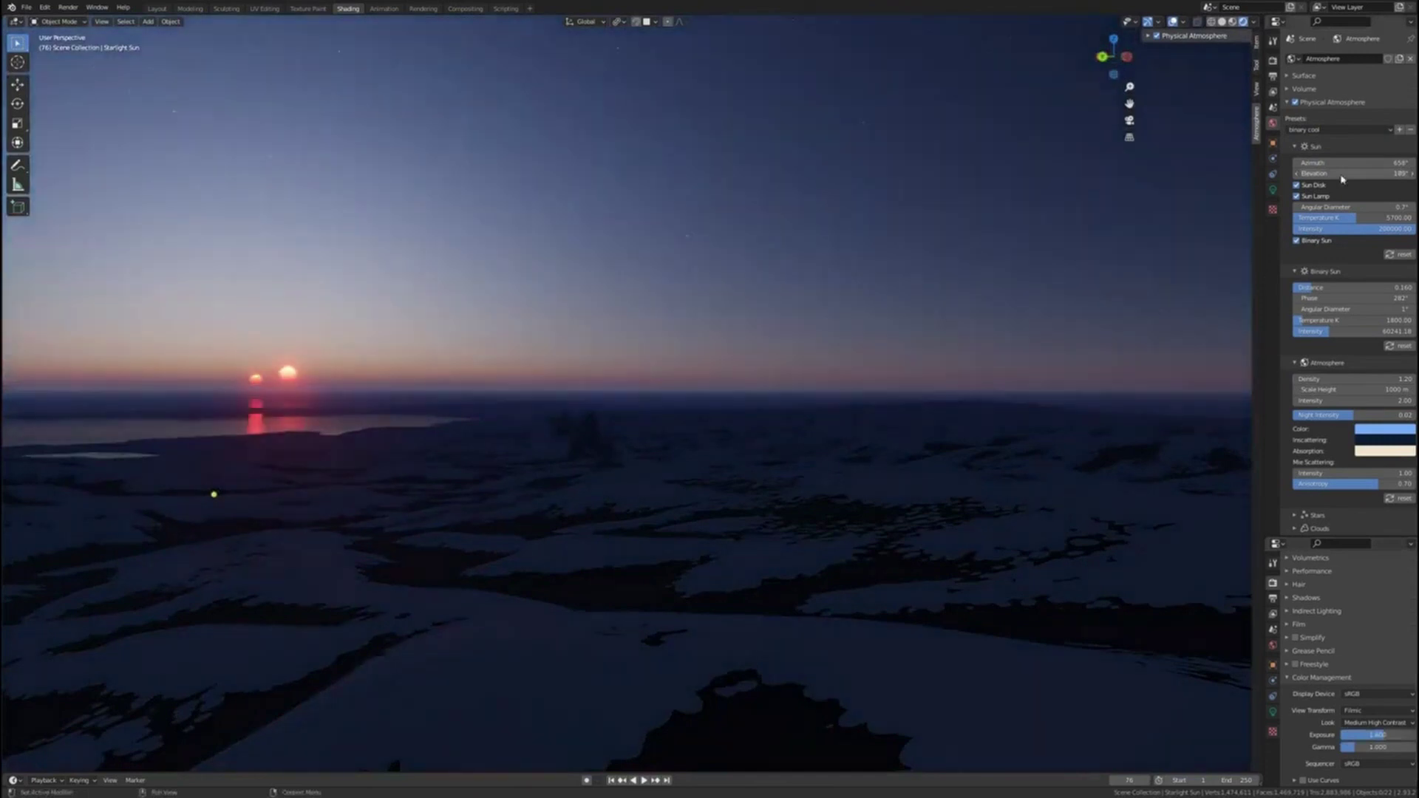
middle_drag(761, 447, 582, 442)
scroll(581, 441, up, 8)
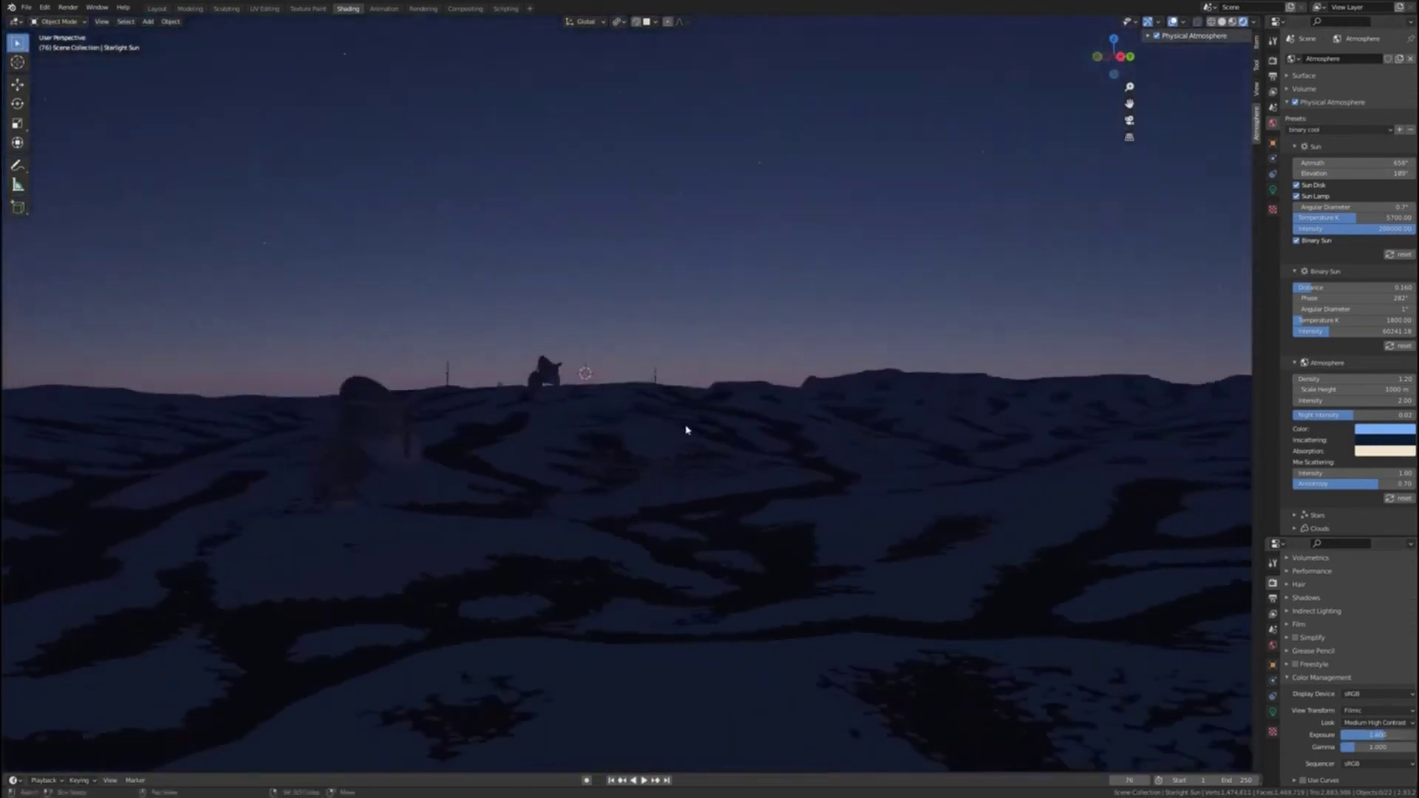
drag(1338, 174, 1348, 174)
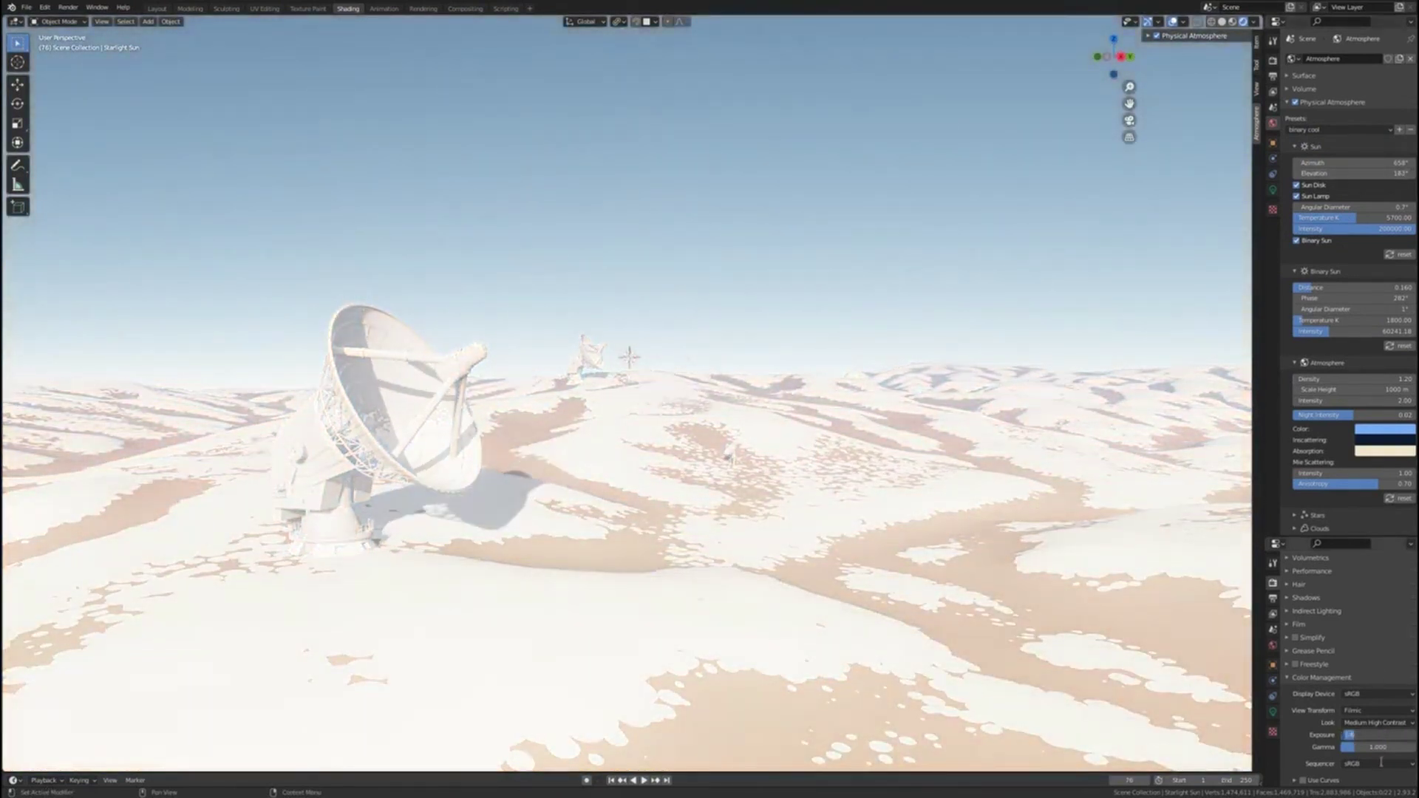
drag(1379, 734, 1347, 734)
middle_drag(739, 384, 868, 406)
Turn on procedural clouds, sink the twin suns into a golden sunset, set cloud scale 8.87
scroll(1293, 466, down, 3)
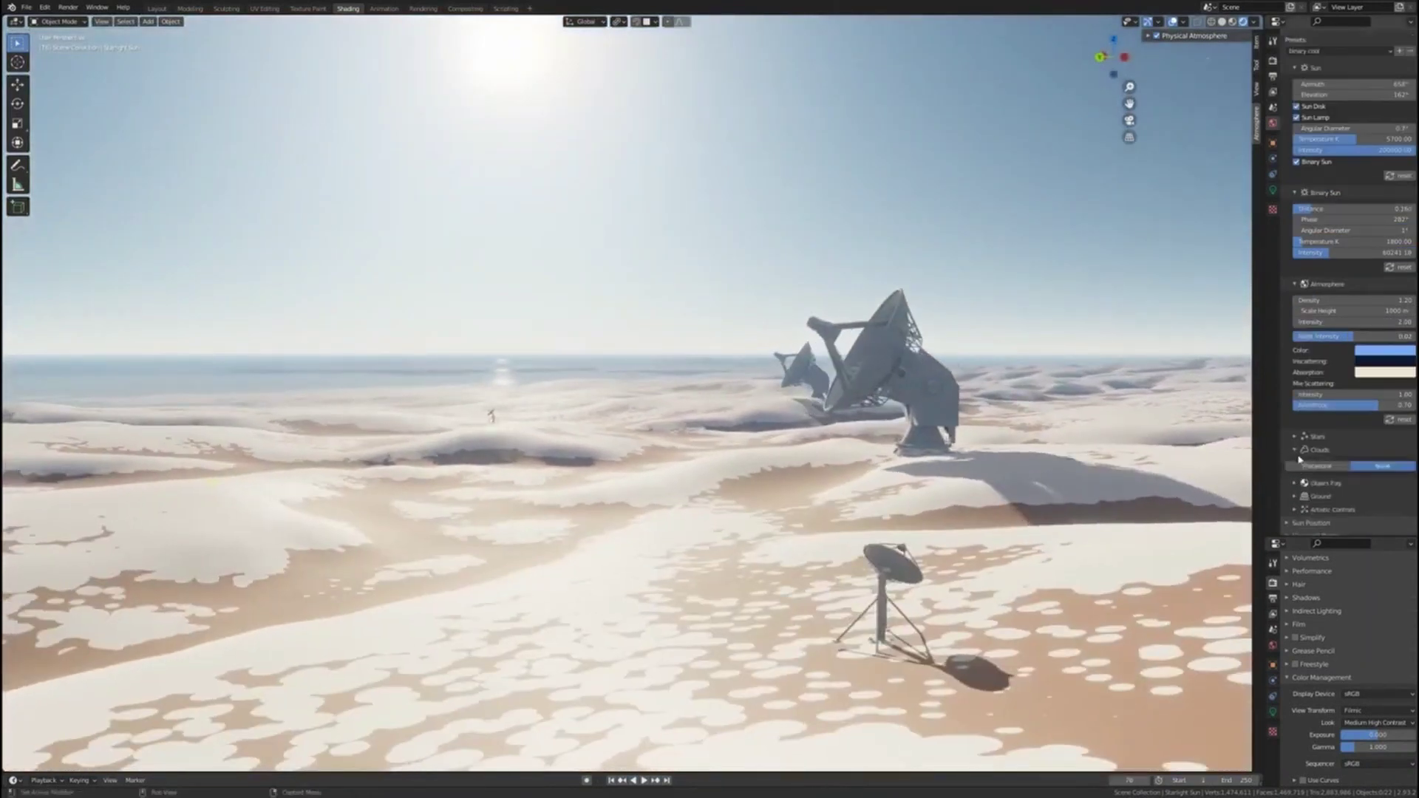
click(1317, 466)
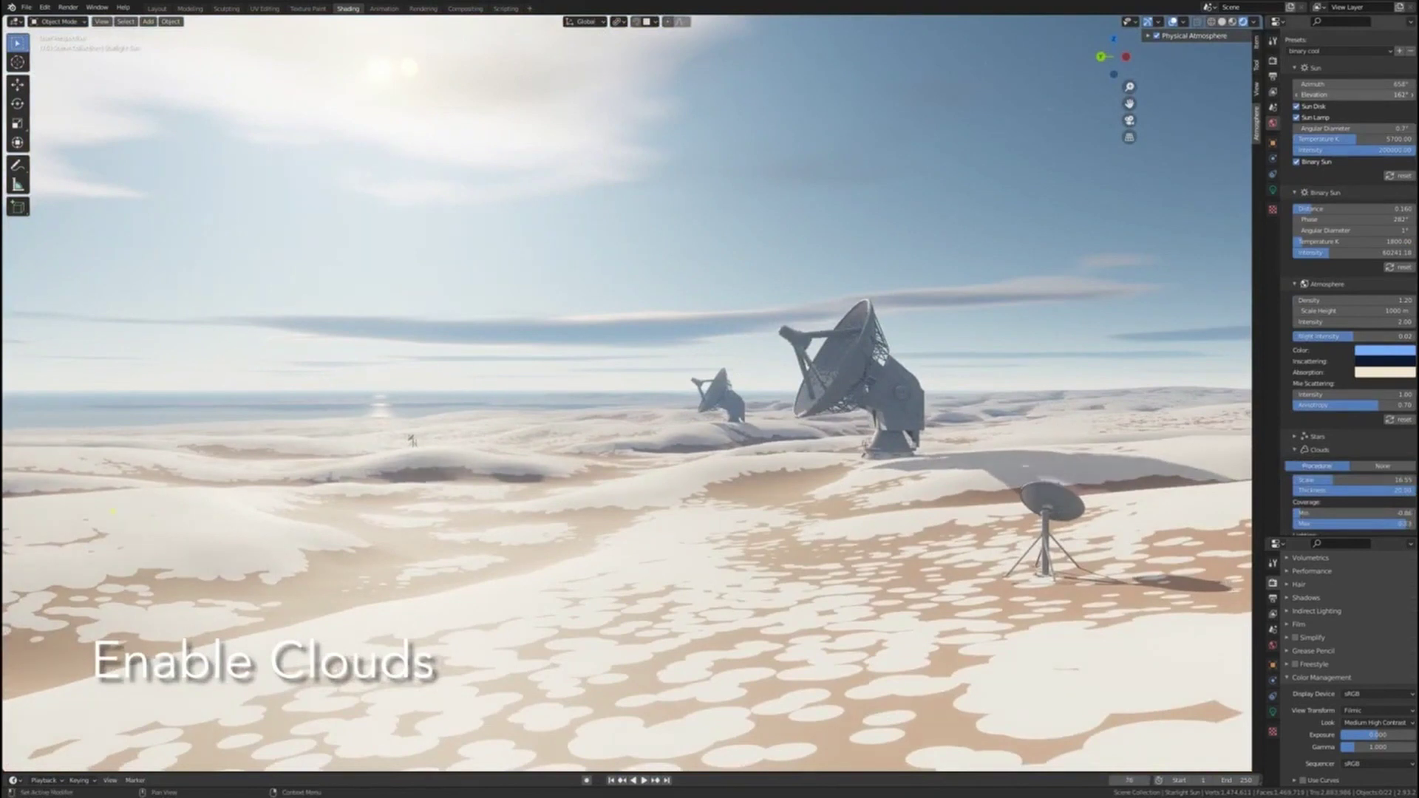
drag(1352, 94, 1408, 95)
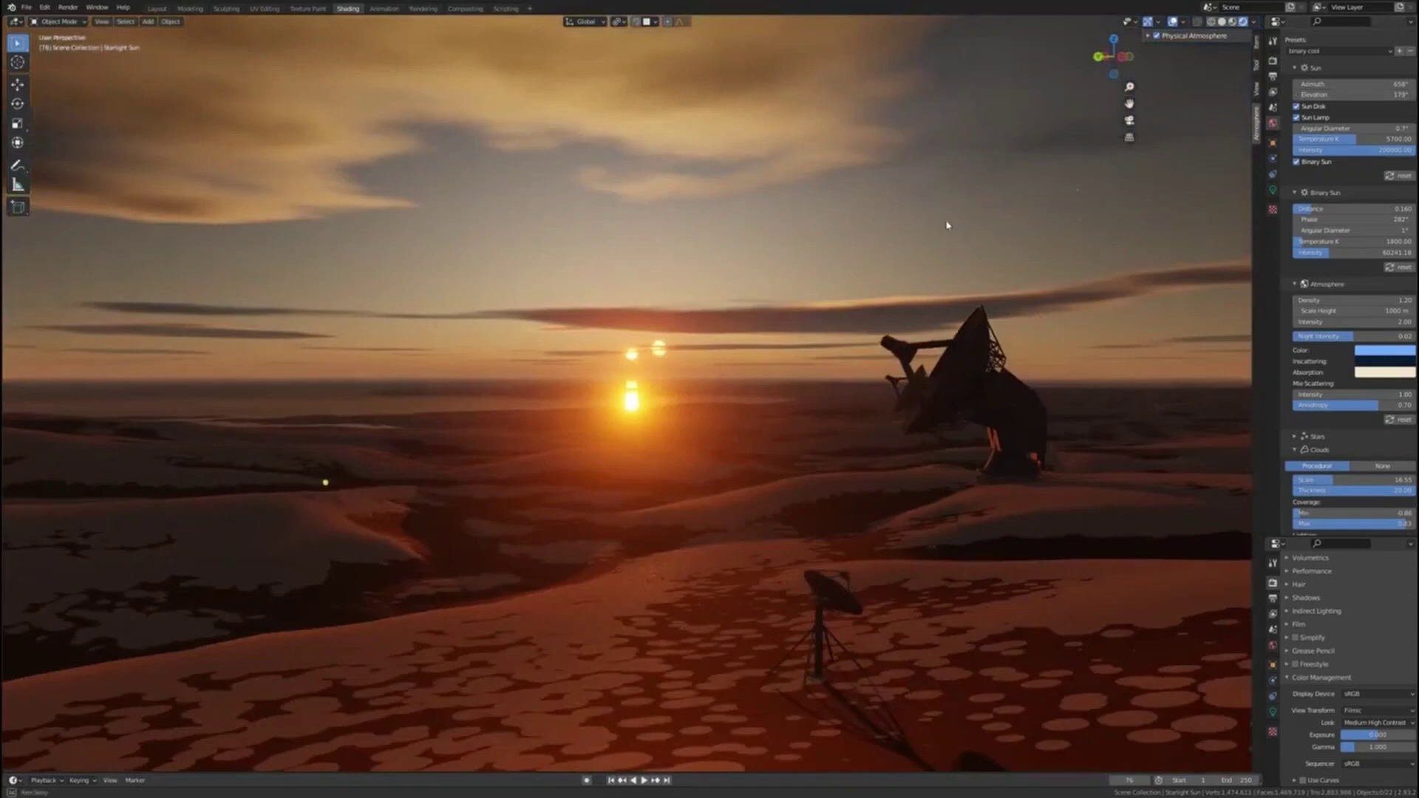
drag(1353, 84, 1334, 89)
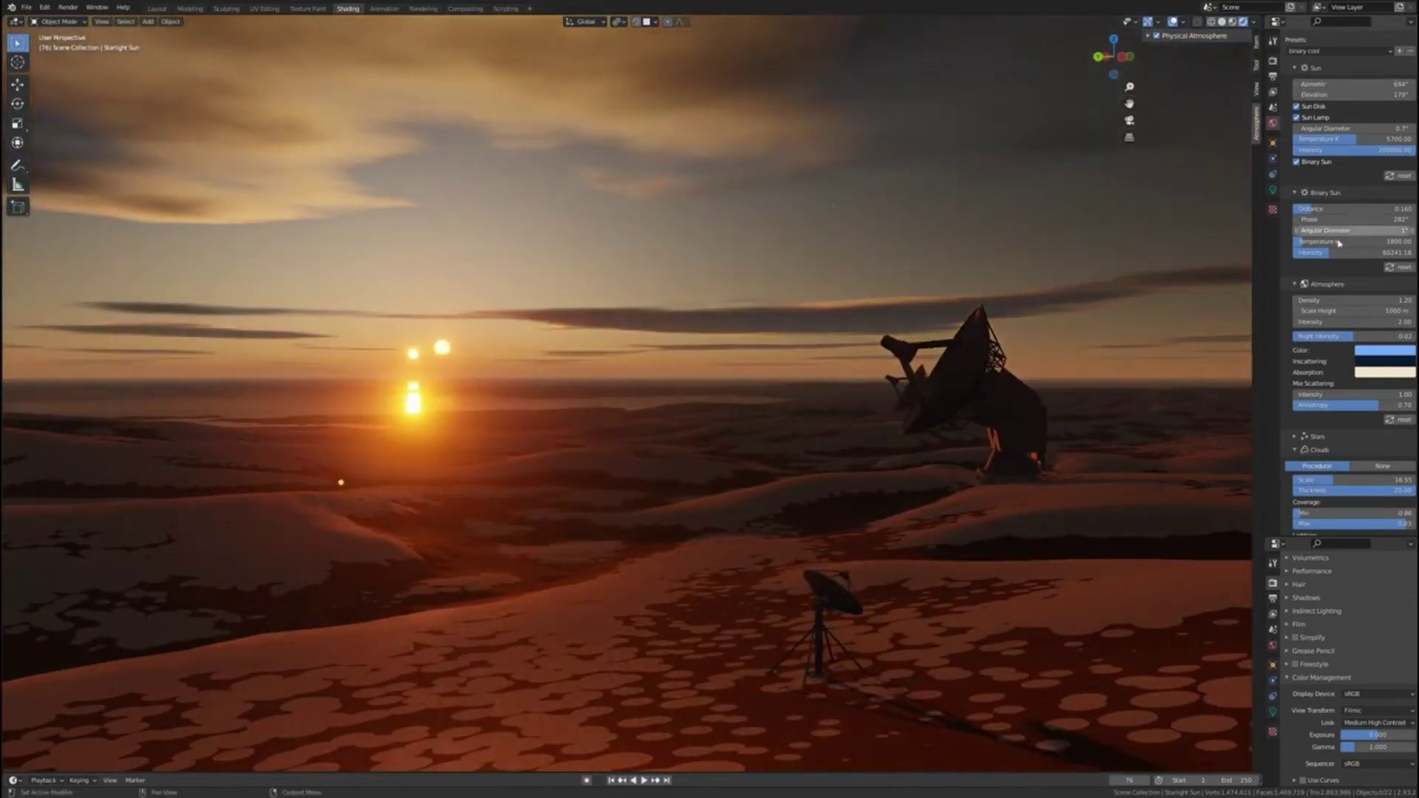
scroll(1324, 448, down, 6)
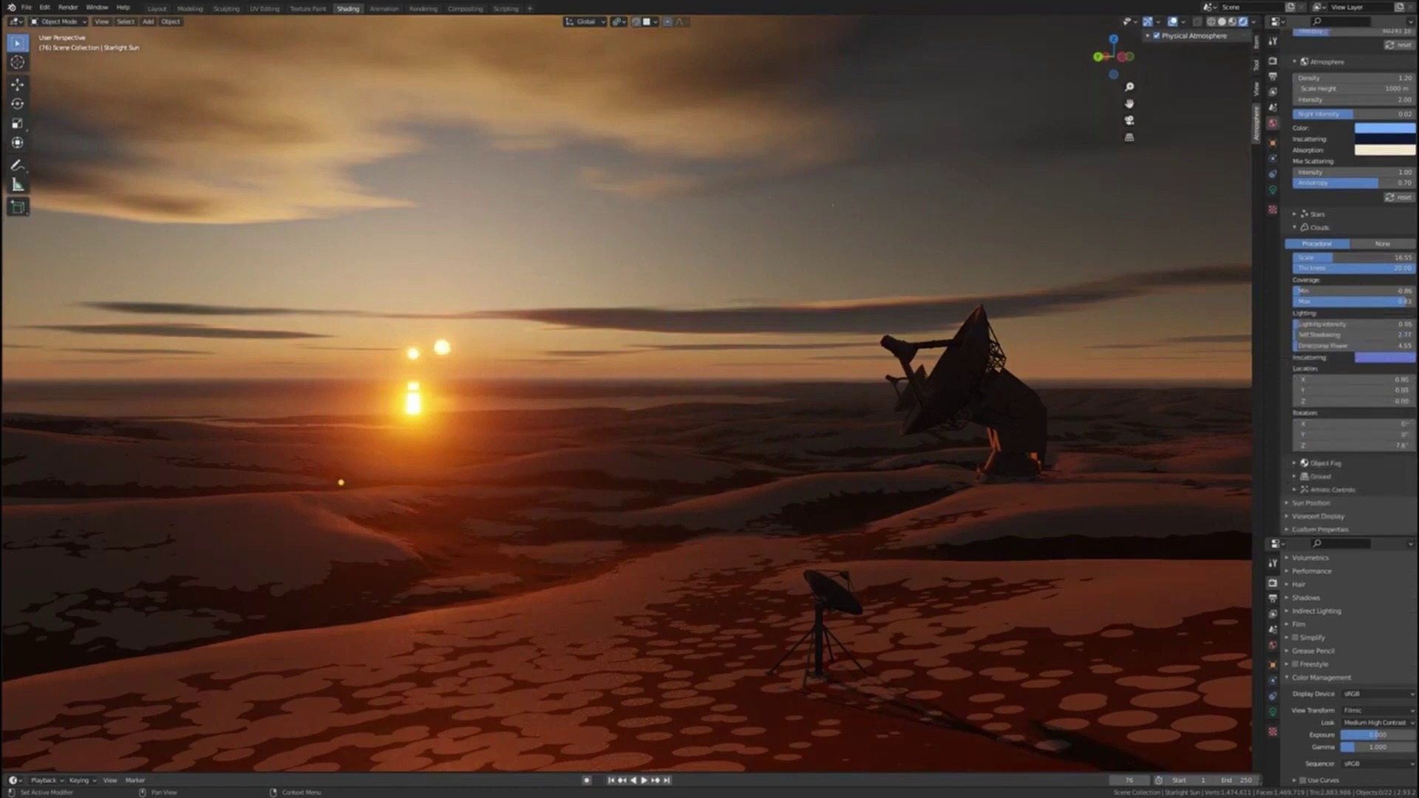
mouse_move(1353, 257)
mouse_down()
mouse_move(1268, 257)
mouse_move(1341, 263)
mouse_up()
Raise the cloud thickness to about 3.73 and brighten the clouds' lighting intensity
double_click(1342, 268)
key(Return)
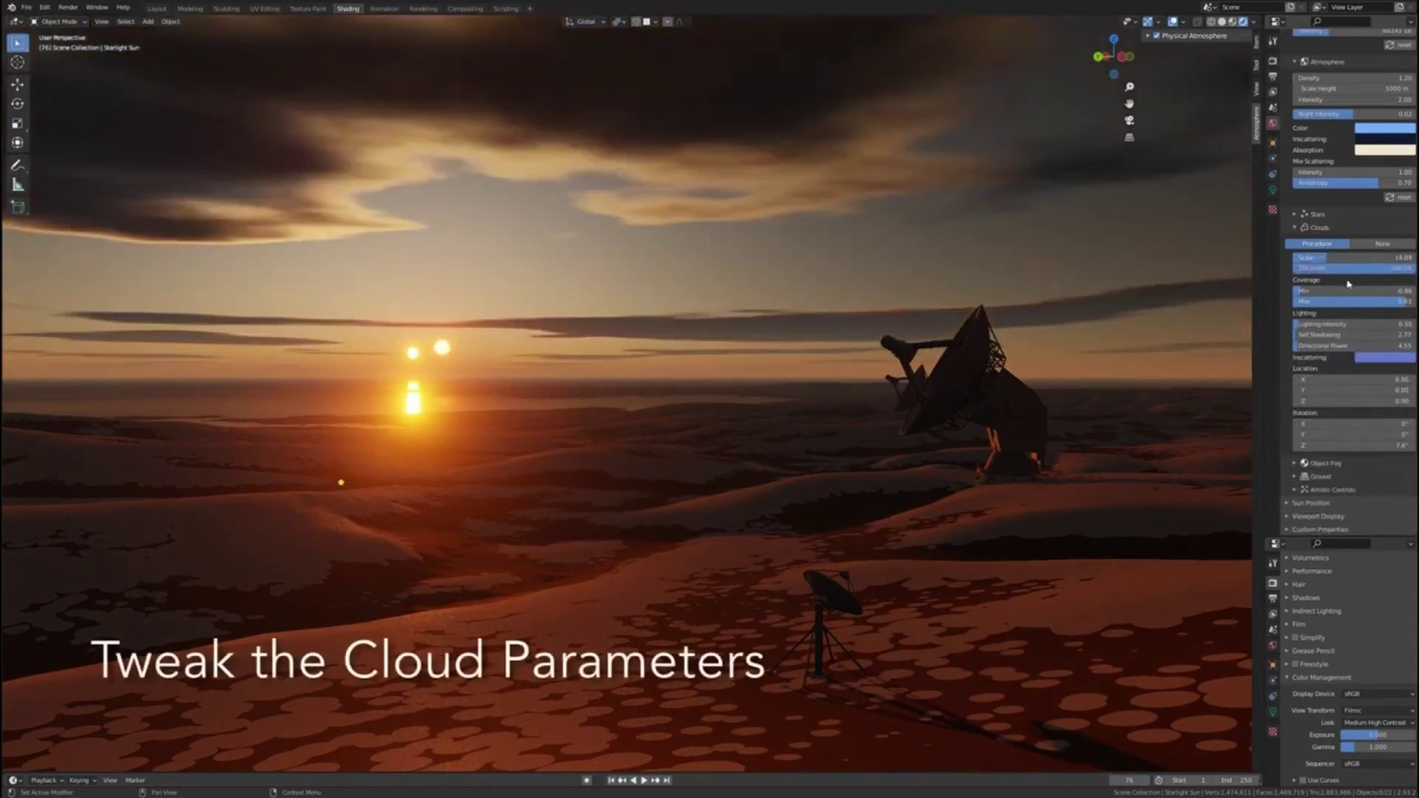
key(Return)
drag(1330, 267, 1374, 268)
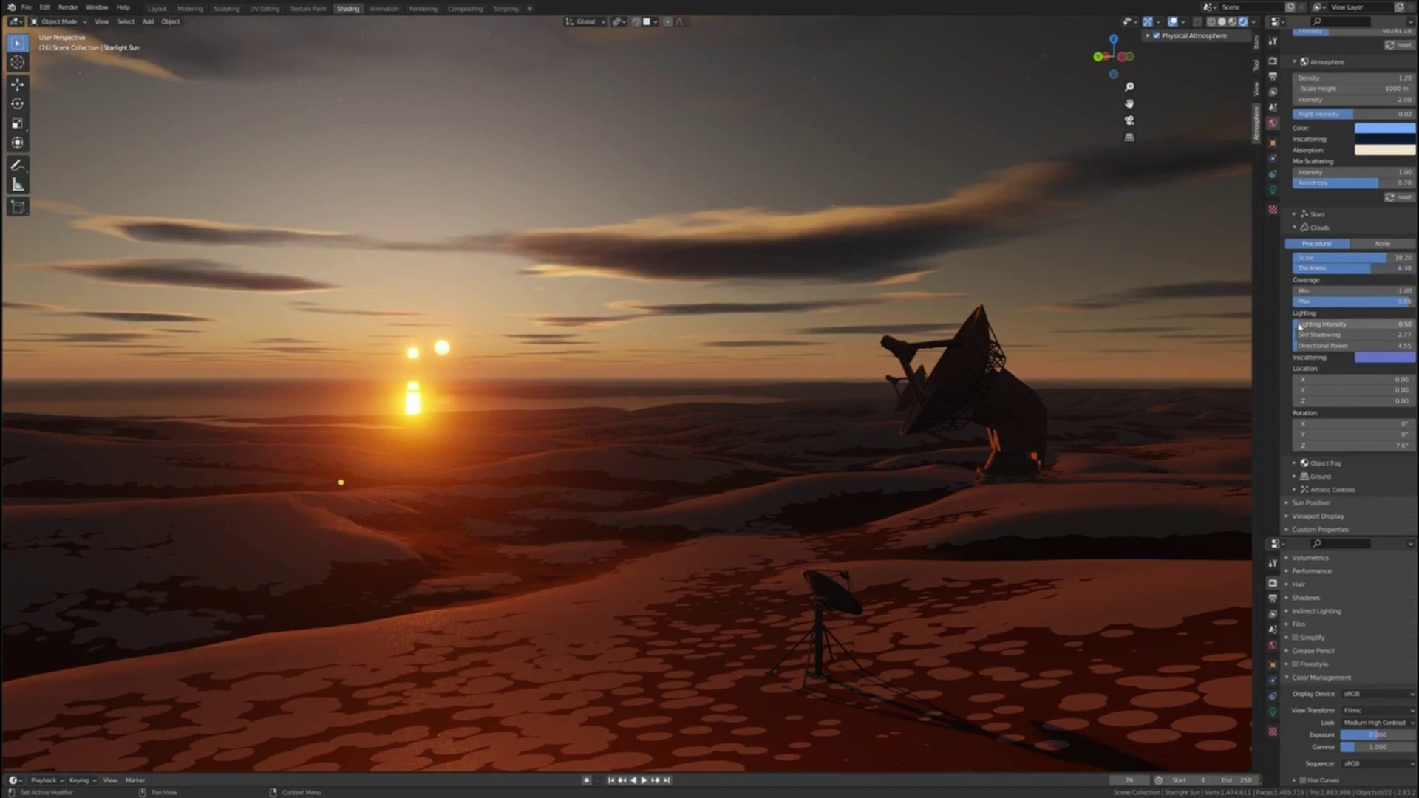
drag(1298, 326, 1341, 346)
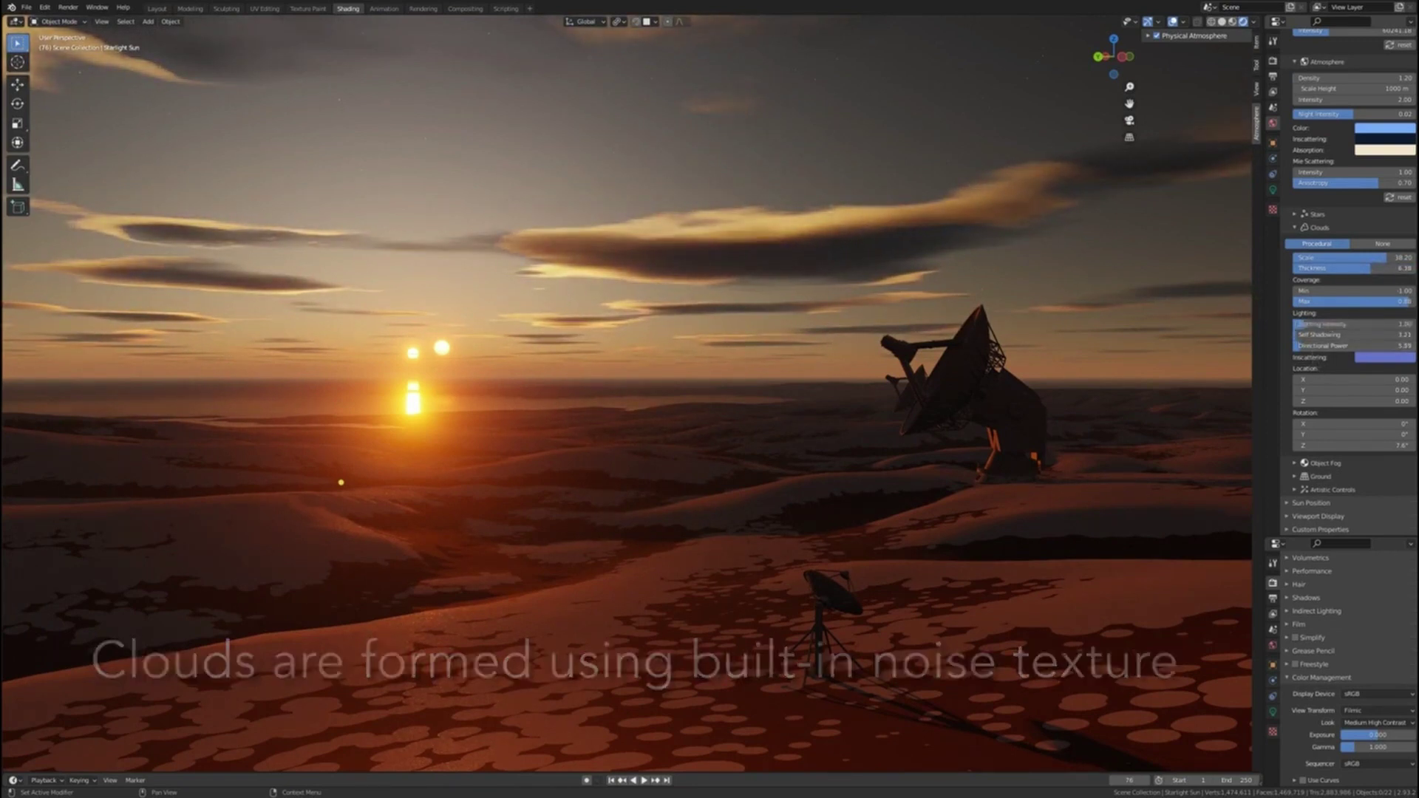
Set the cloud scale to 12.00, then shift the clouds in X/Y and rotate them around Z
key(Return)
mouse_move(1138, 399)
middle_down()
mouse_move(1150, 399)
mouse_move(1086, 396)
mouse_move(1149, 396)
middle_up()
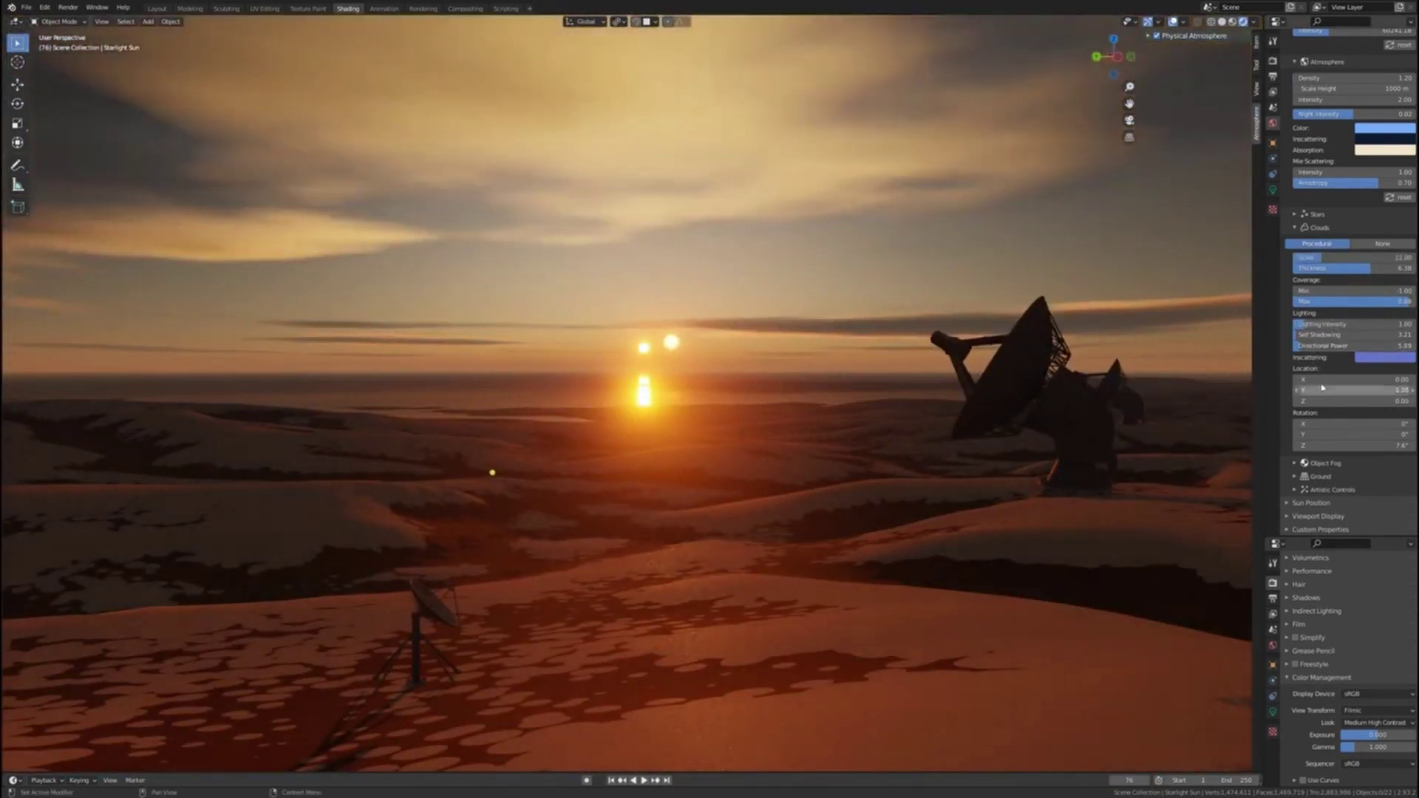
drag(1330, 389, 1389, 379)
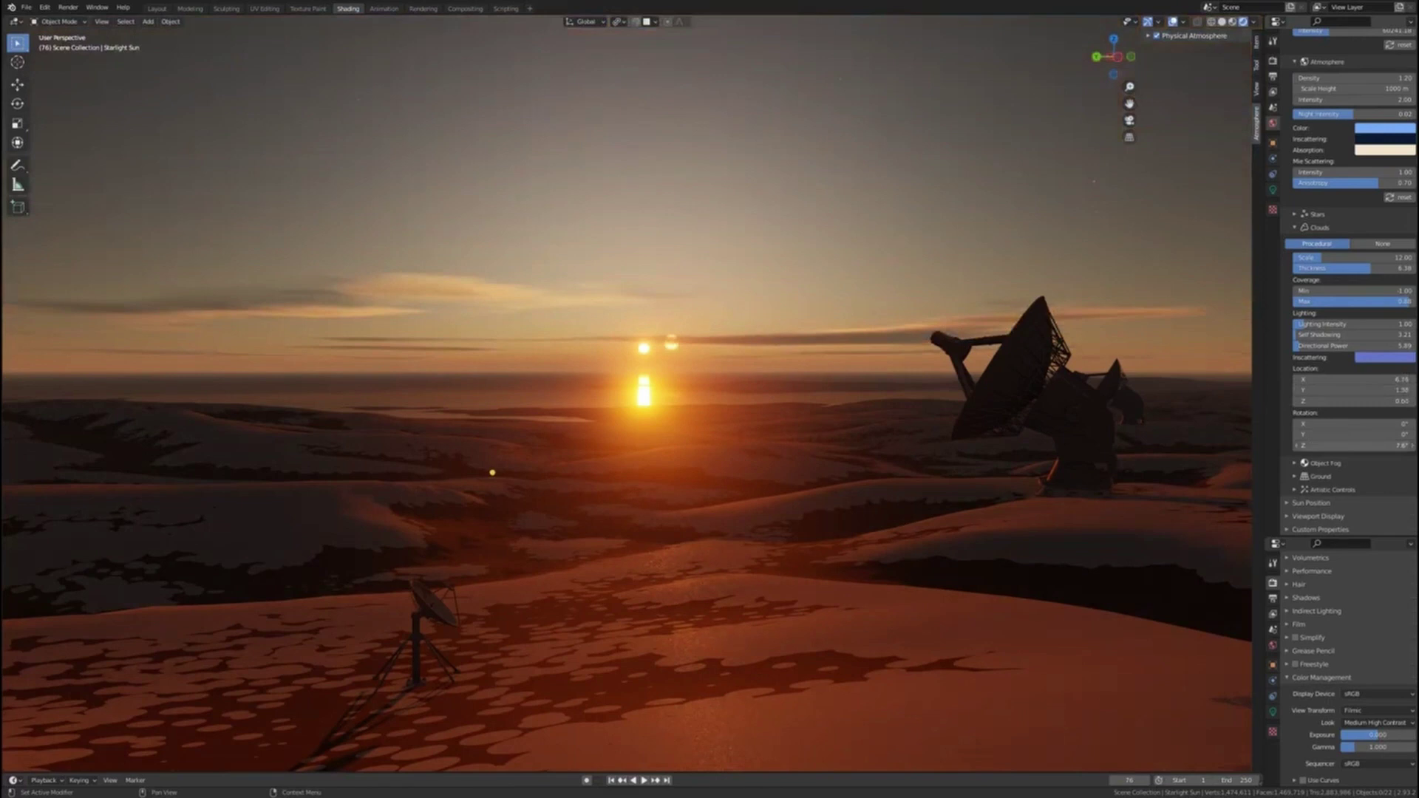
drag(1353, 446, 1393, 445)
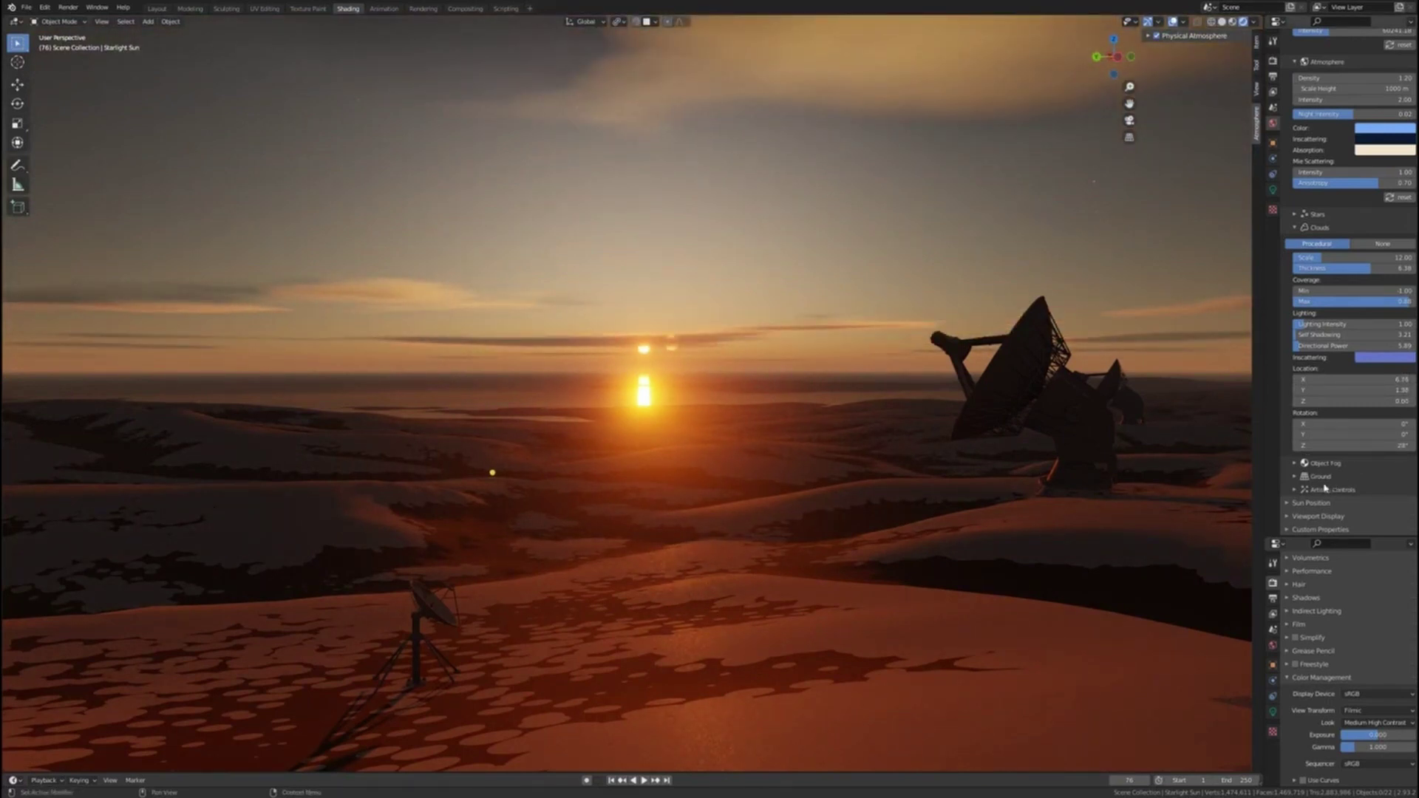
middle_drag(1153, 539, 1092, 544)
Set the atmosphere colour to near-white and orbit the view to face the sunset
click(1377, 129)
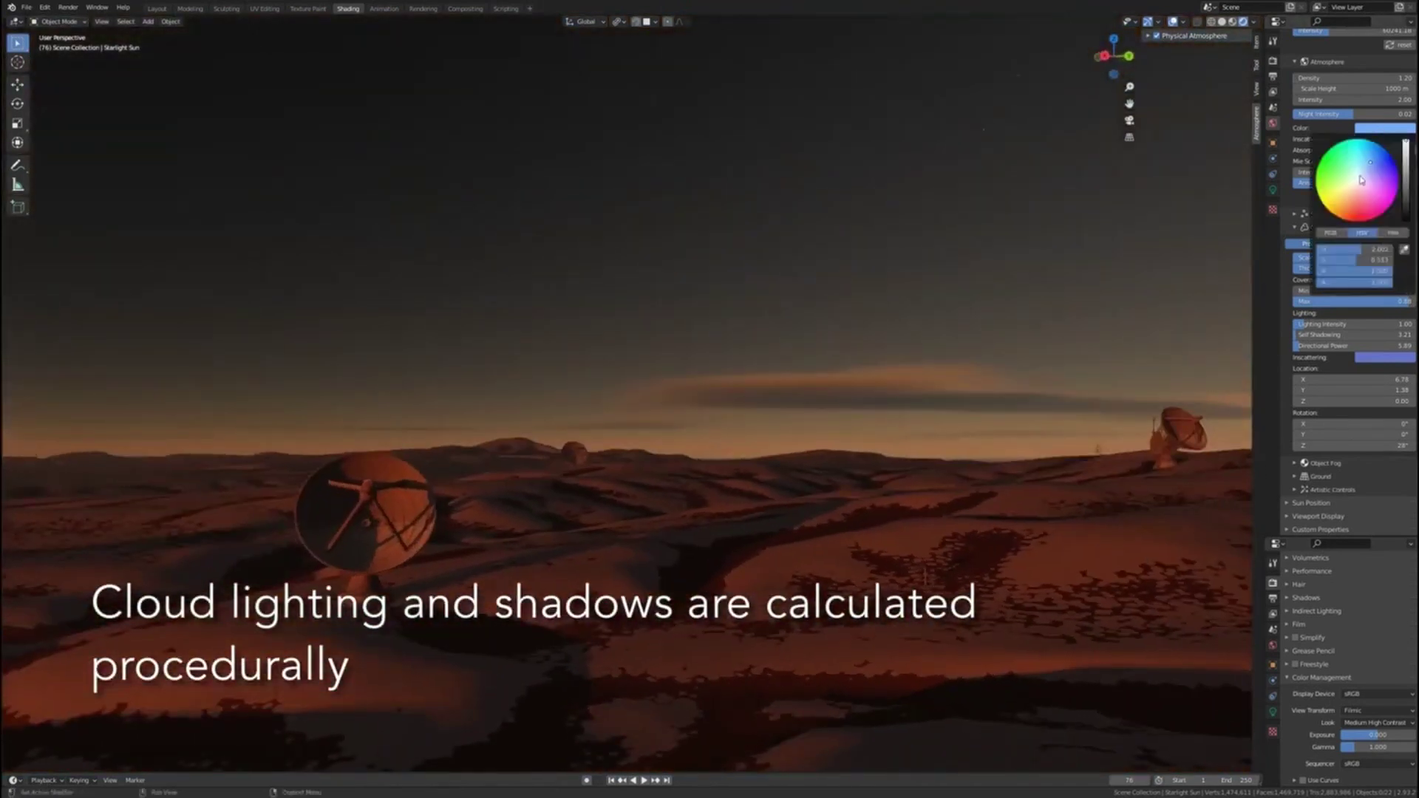
click(1362, 181)
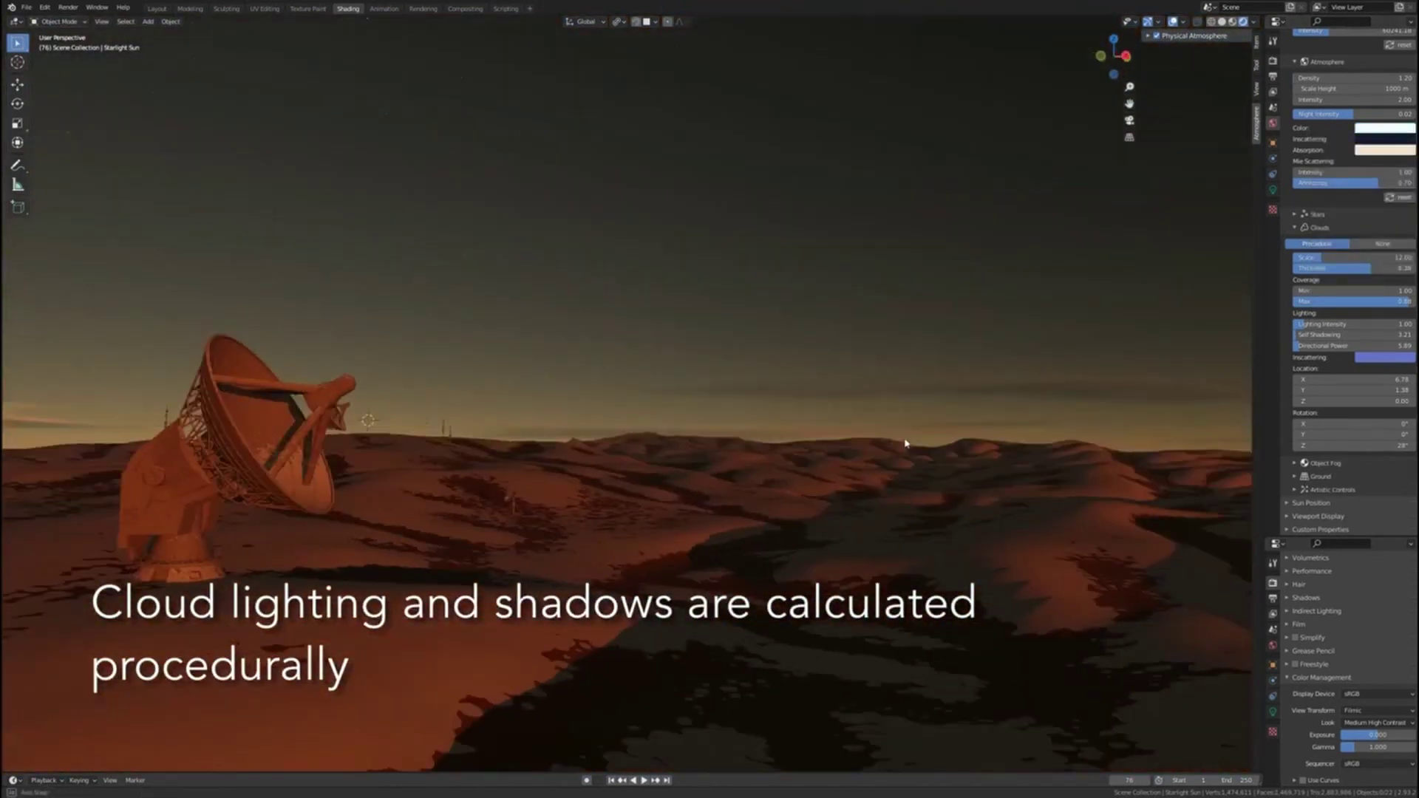
middle_drag(906, 443, 709, 458)
Turn off the binary sun, darken the atmosphere colour, and bring up the inscattering colour
click(1296, 226)
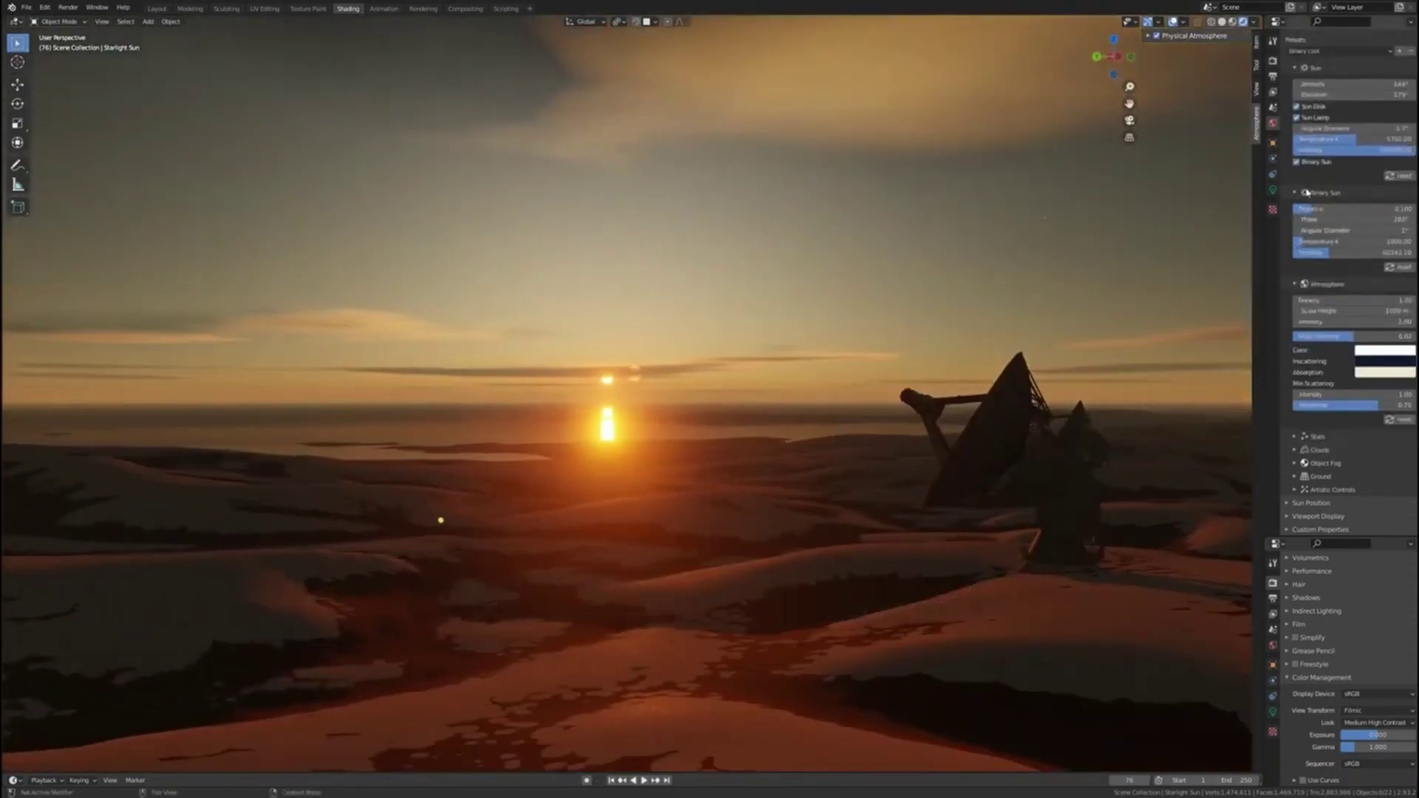
click(1297, 162)
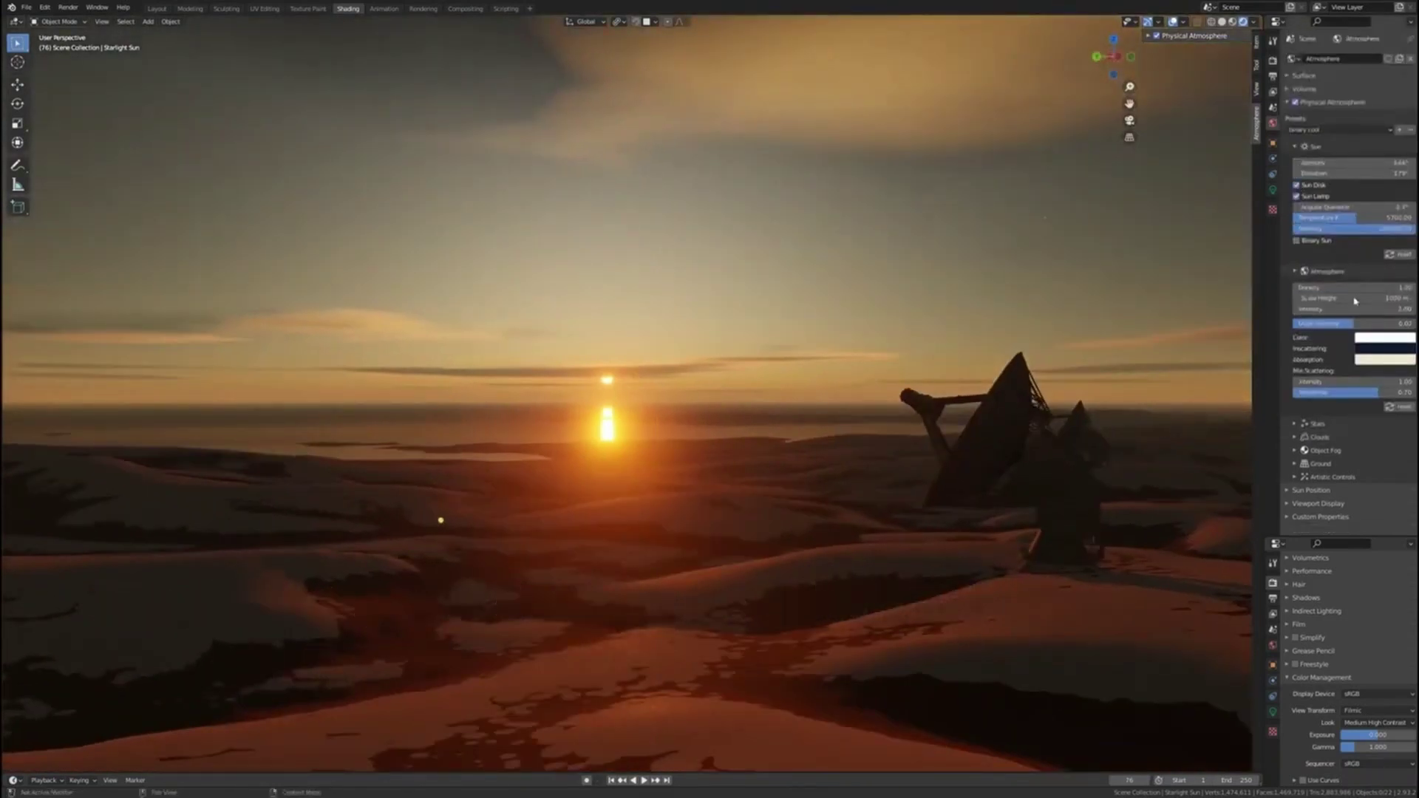
click(1372, 341)
drag(1406, 181, 1415, 234)
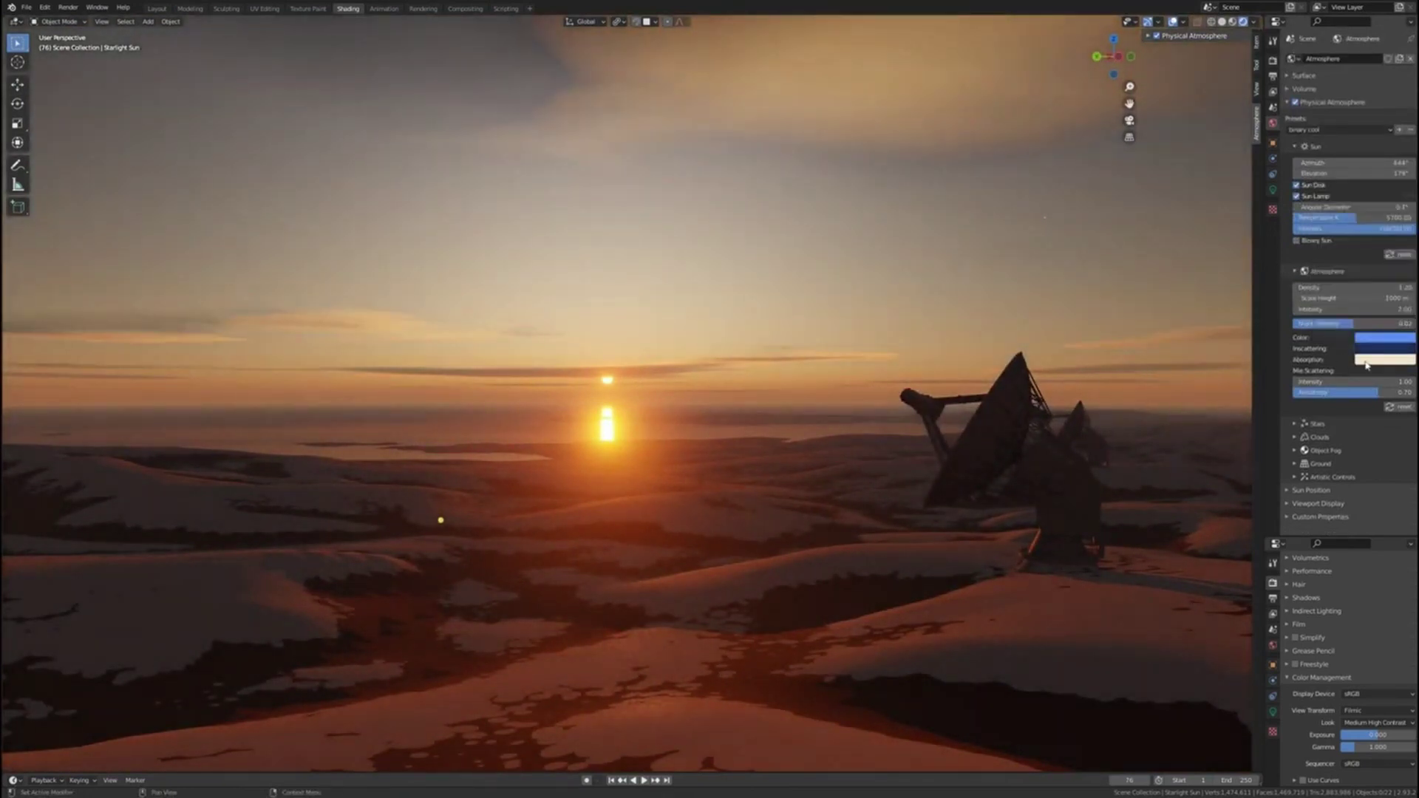
click(1373, 349)
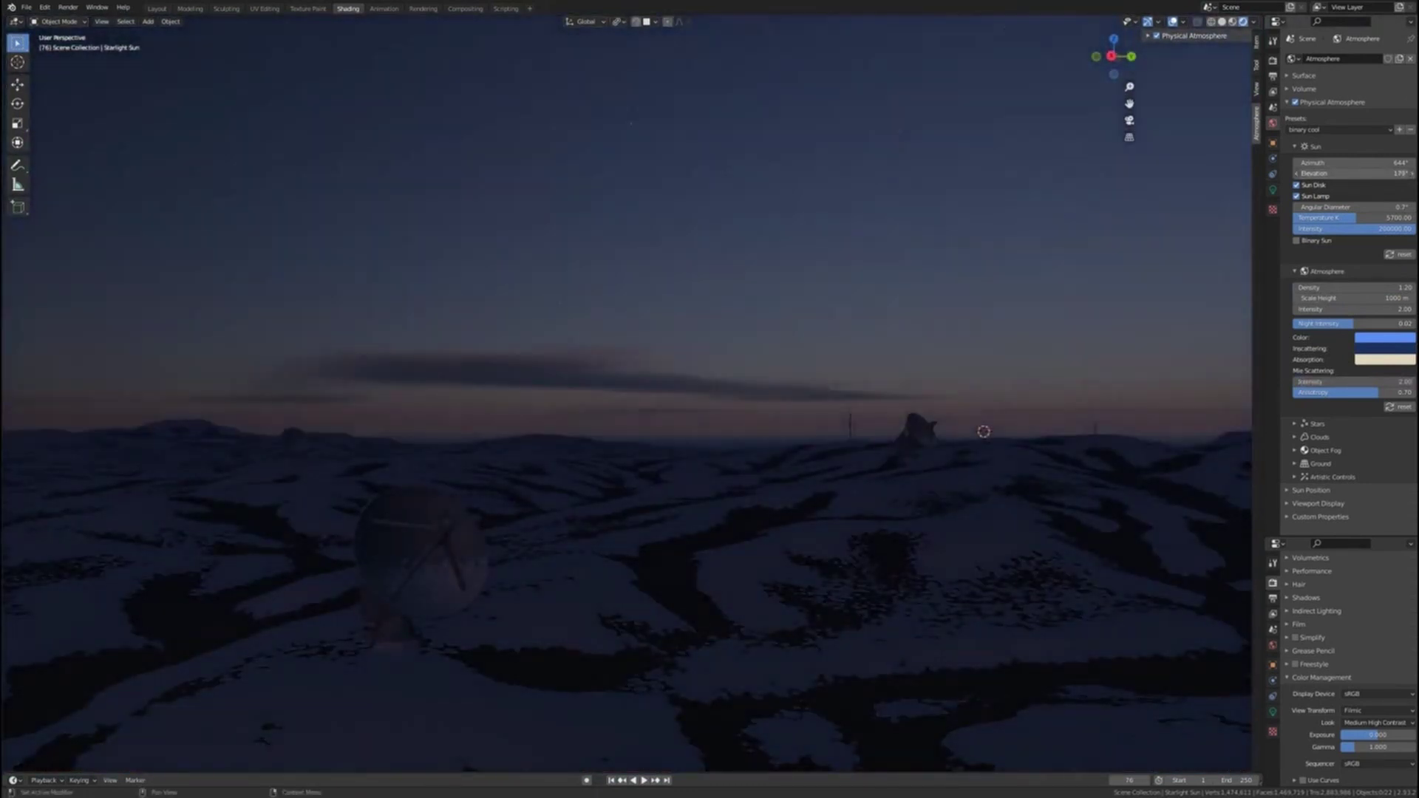
Set star radiance intensity to 1.00 and raise the stars' radiance gamma
mouse_move(813, 399)
middle_down()
mouse_move(996, 414)
mouse_move(806, 402)
middle_up()
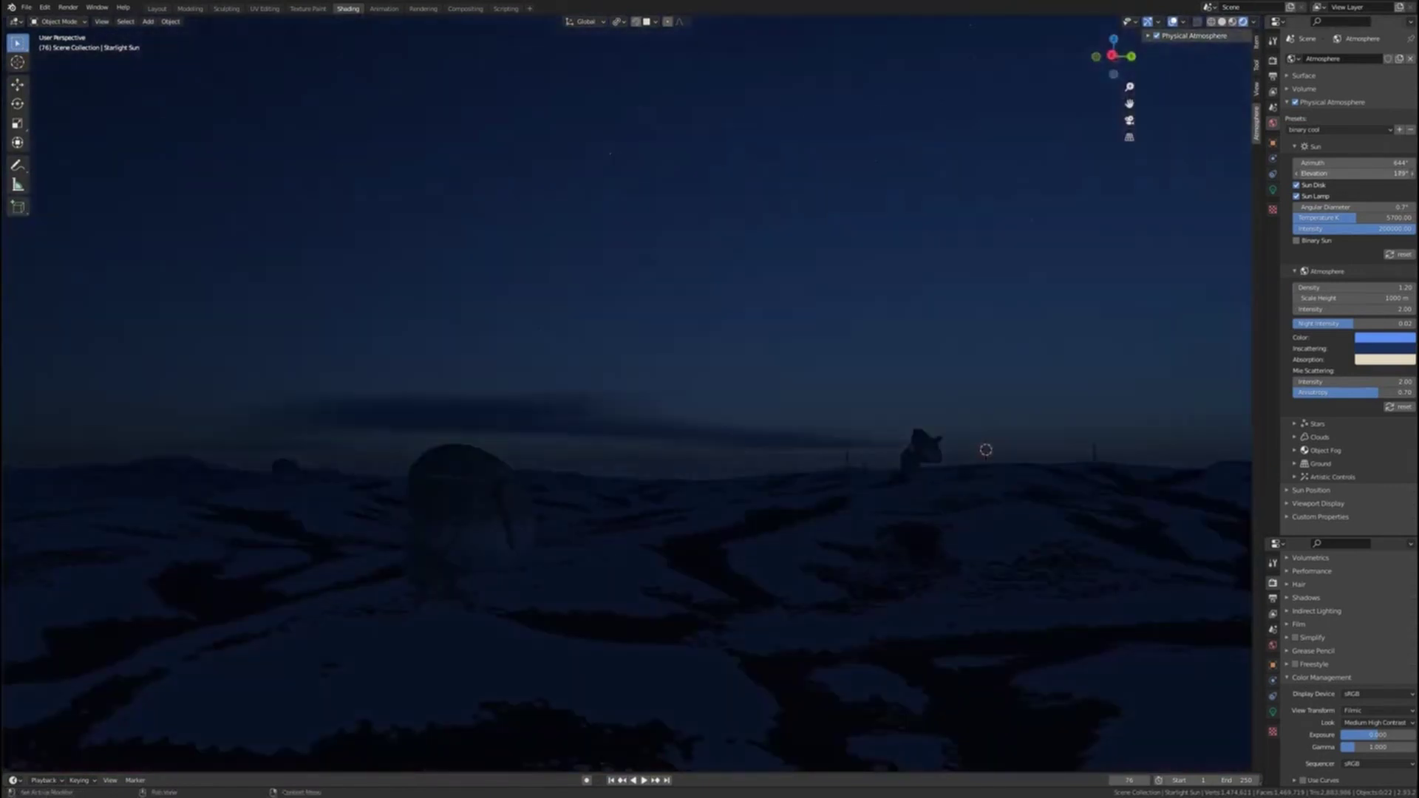
click(1302, 423)
text(1)
key(Return)
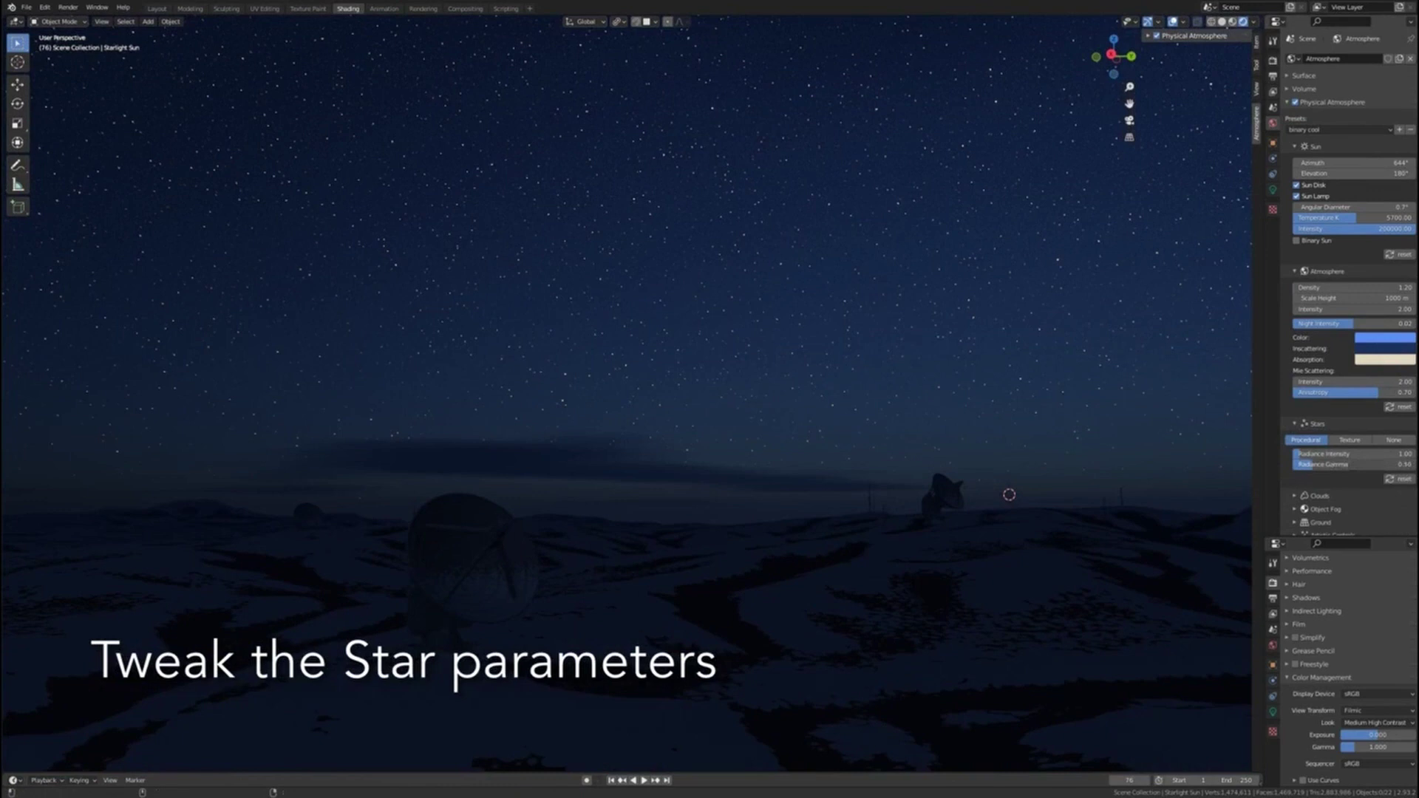
drag(1318, 469, 1328, 487)
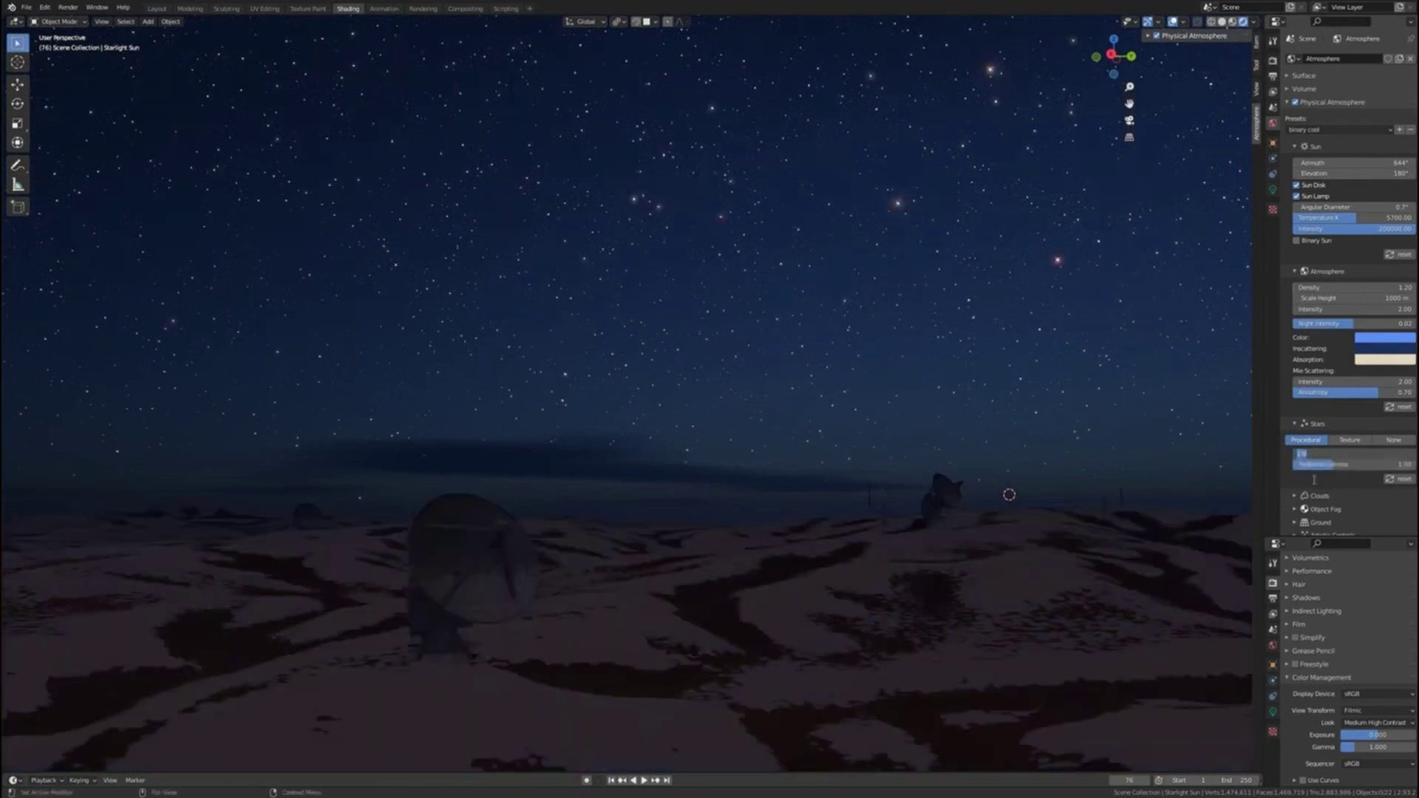
key(Return)
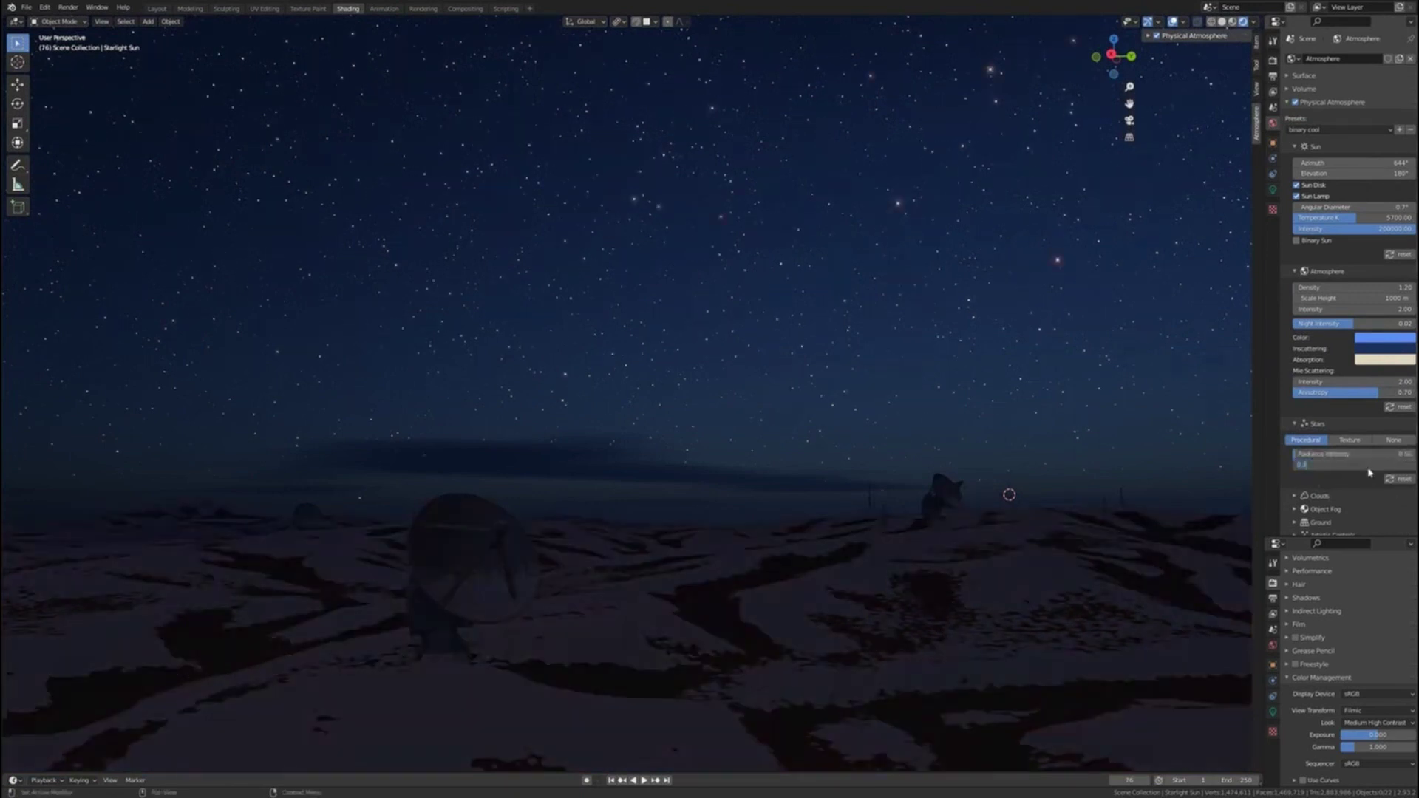
key(Return)
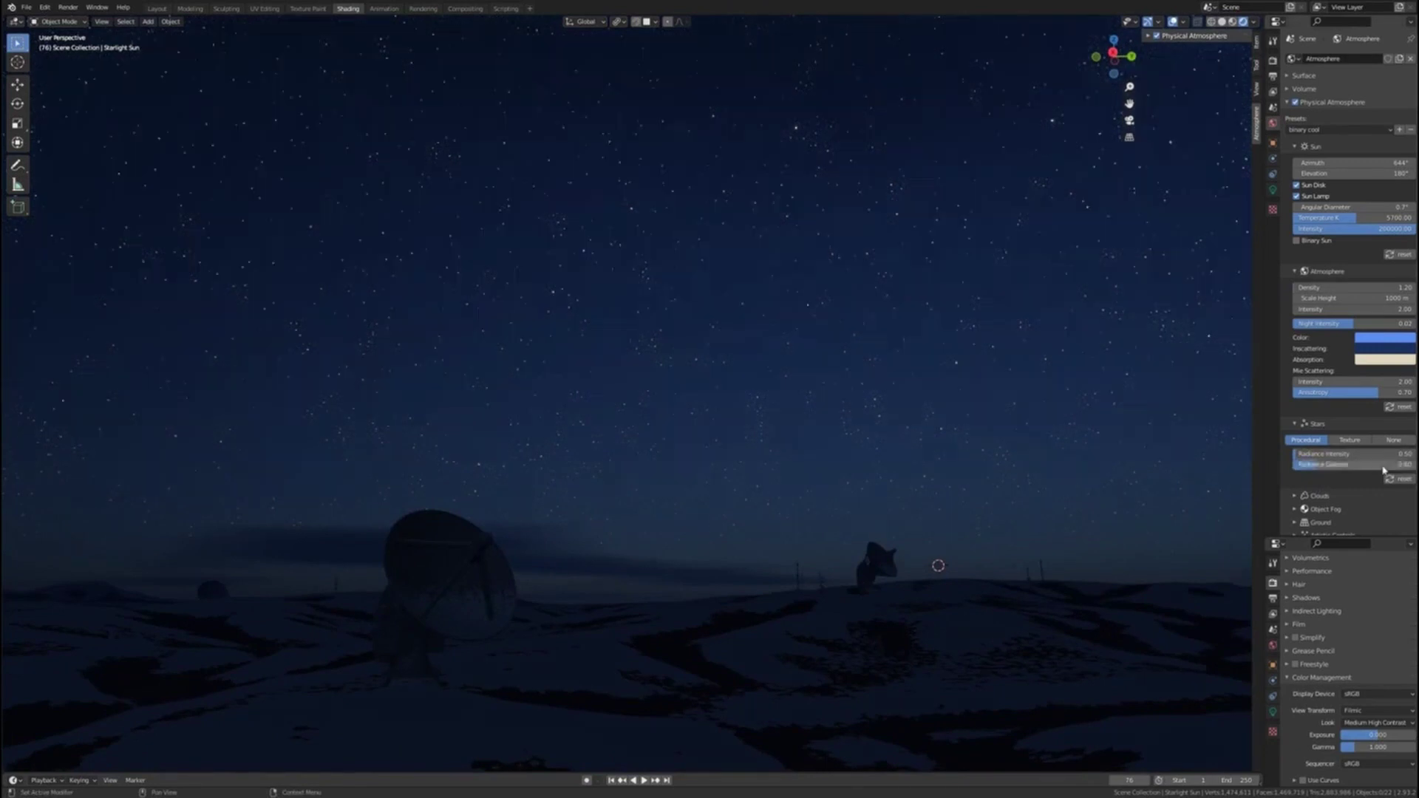
middle_drag(1089, 440, 844, 439)
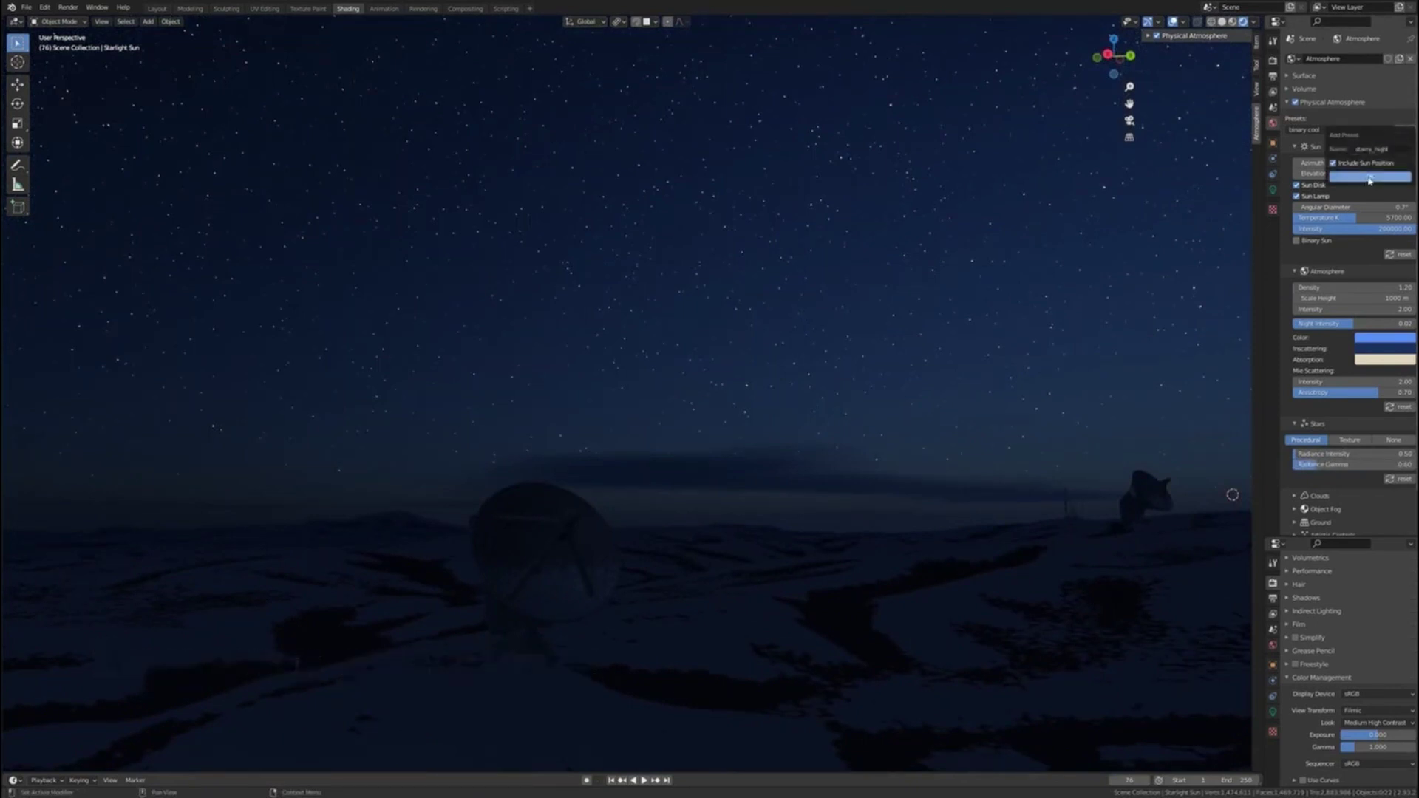
Try the binary suns, starry night and hazy evening sky presets in turn
click(1310, 156)
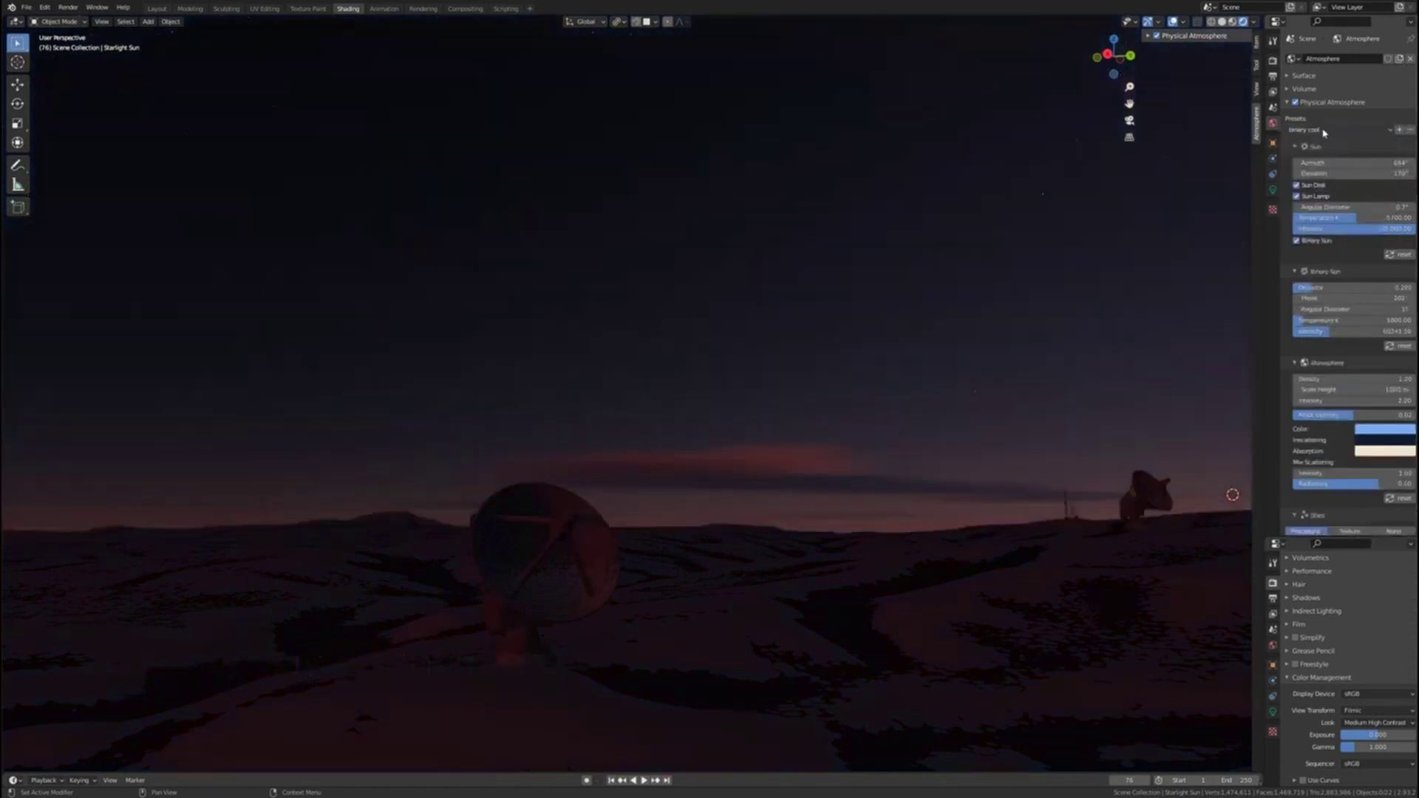
click(1328, 186)
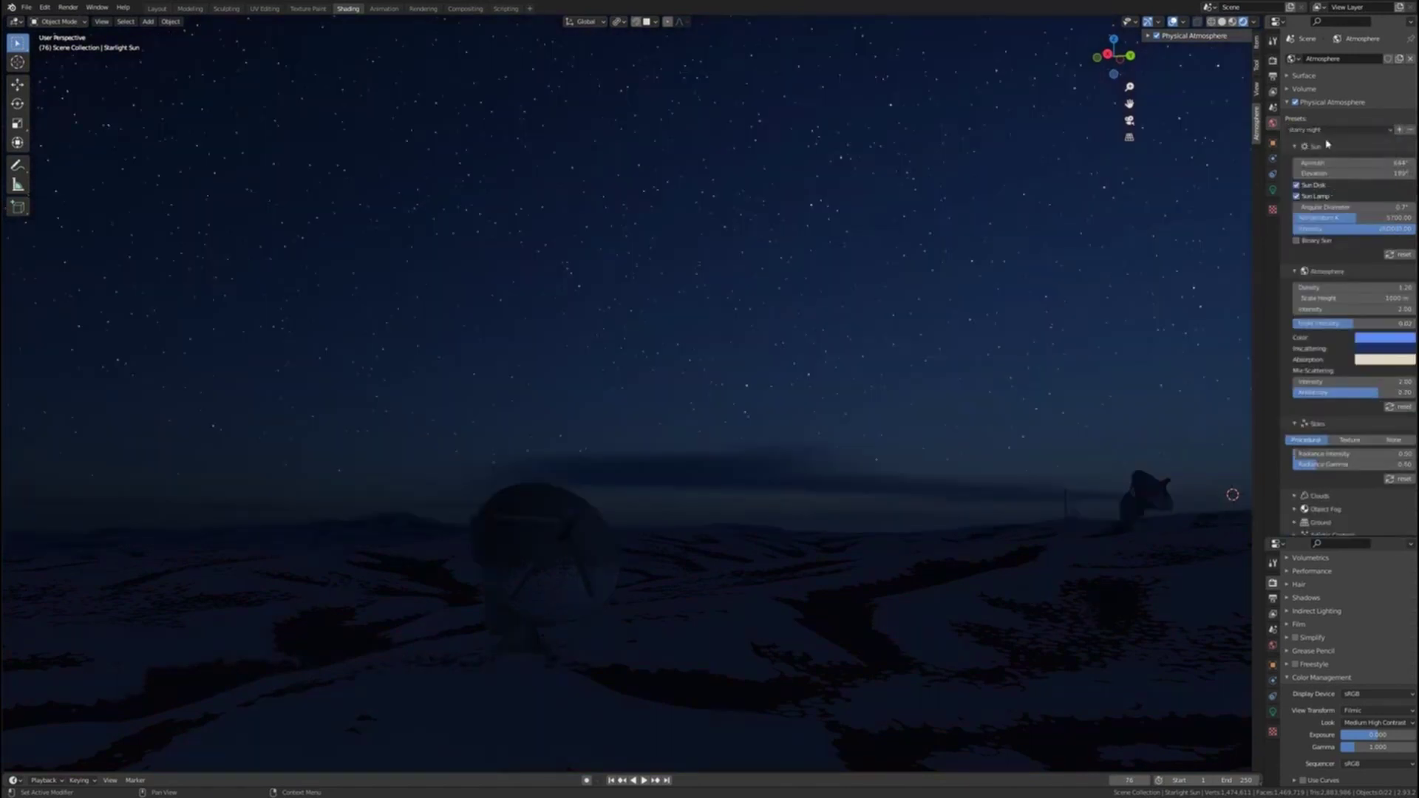
click(1326, 178)
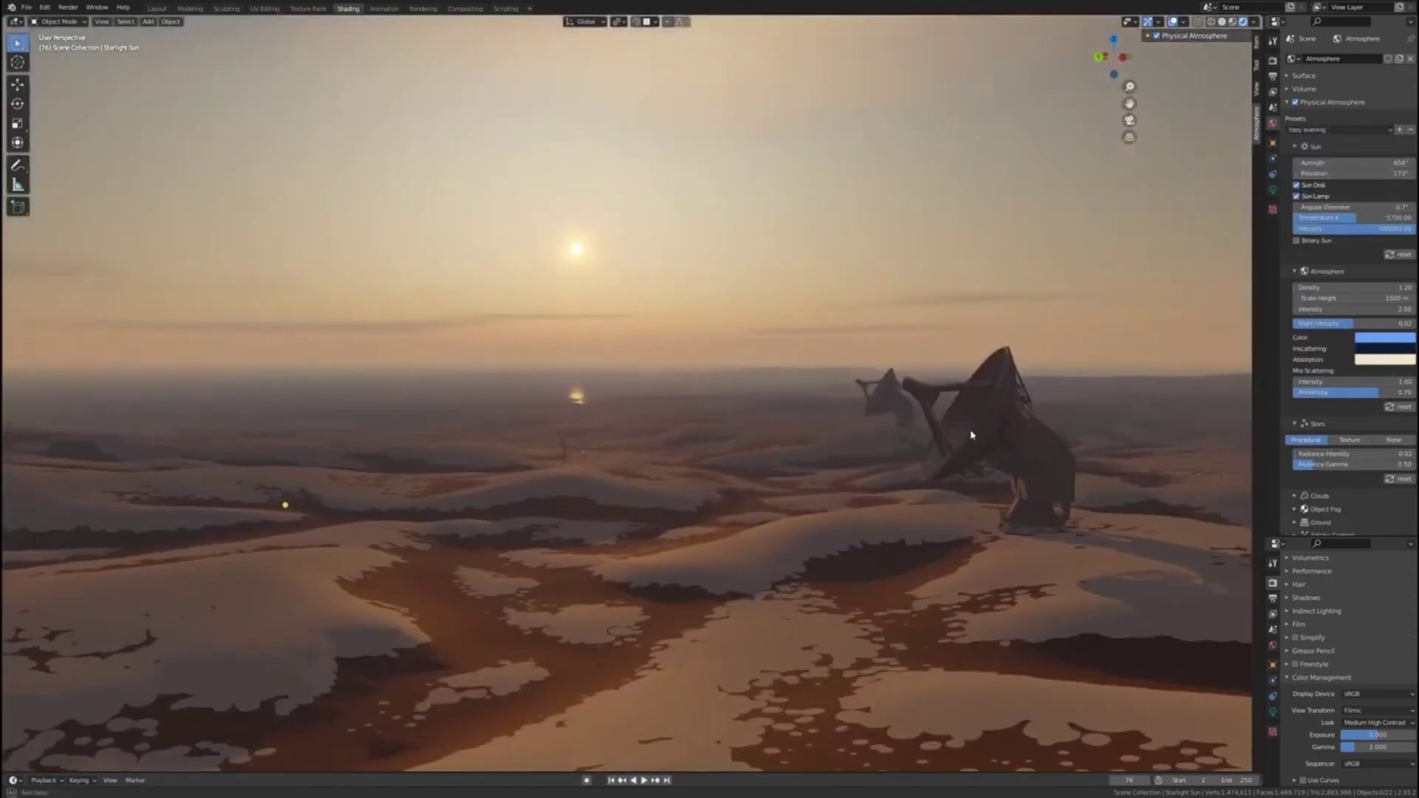
Clear the object fog from the scene and collapse the atmosphere and sun panels
scroll(1292, 473, down, 3)
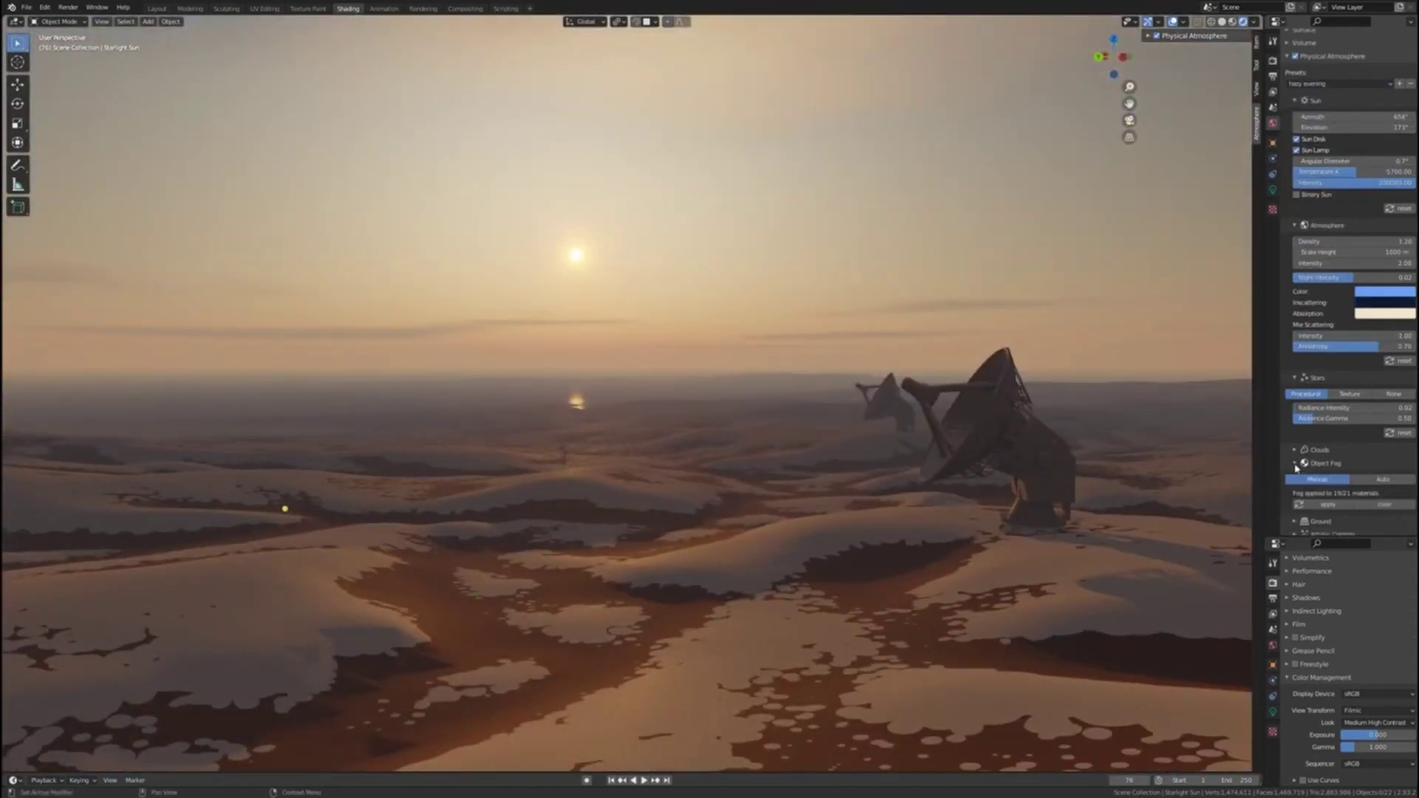
click(1373, 505)
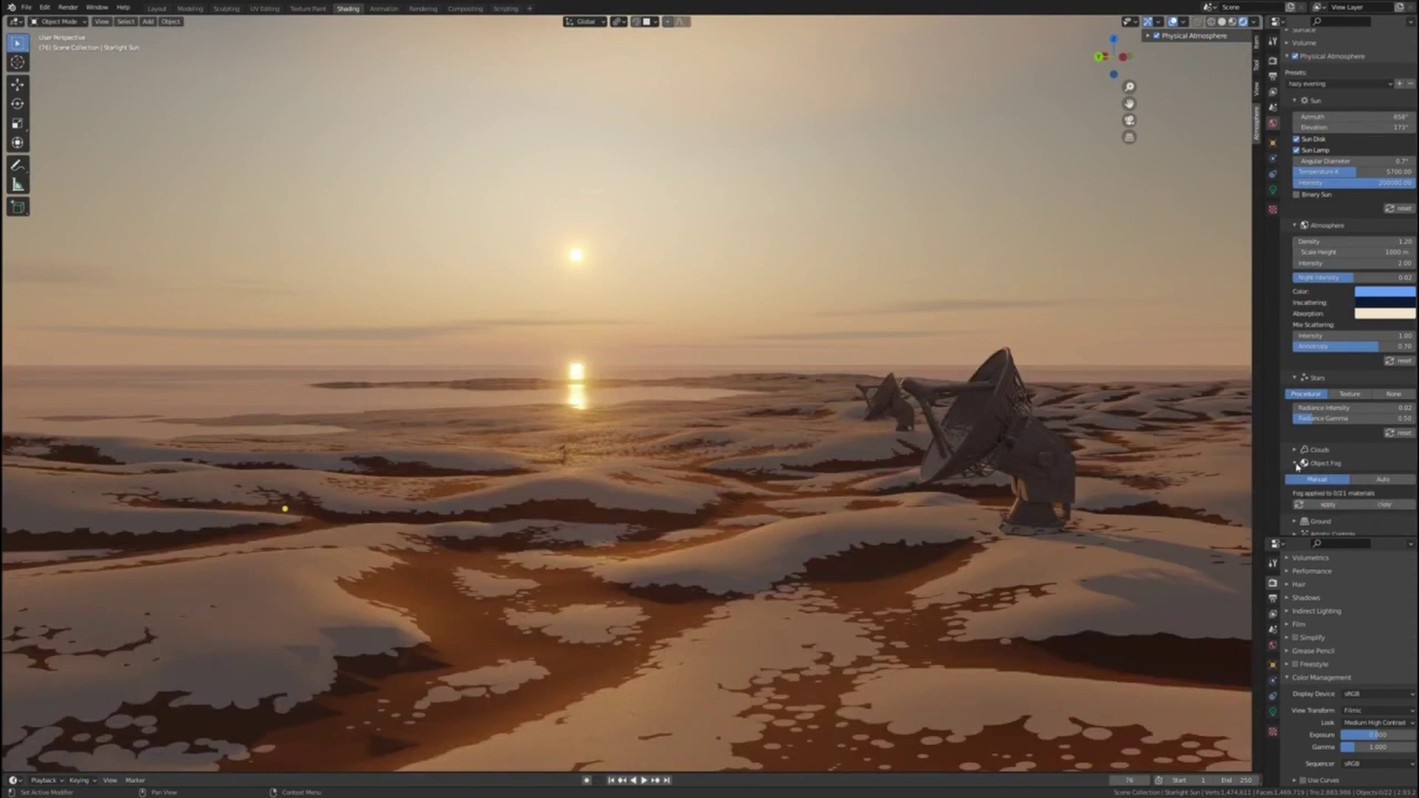
scroll(1344, 435, up, 3)
click(1295, 271)
click(1294, 147)
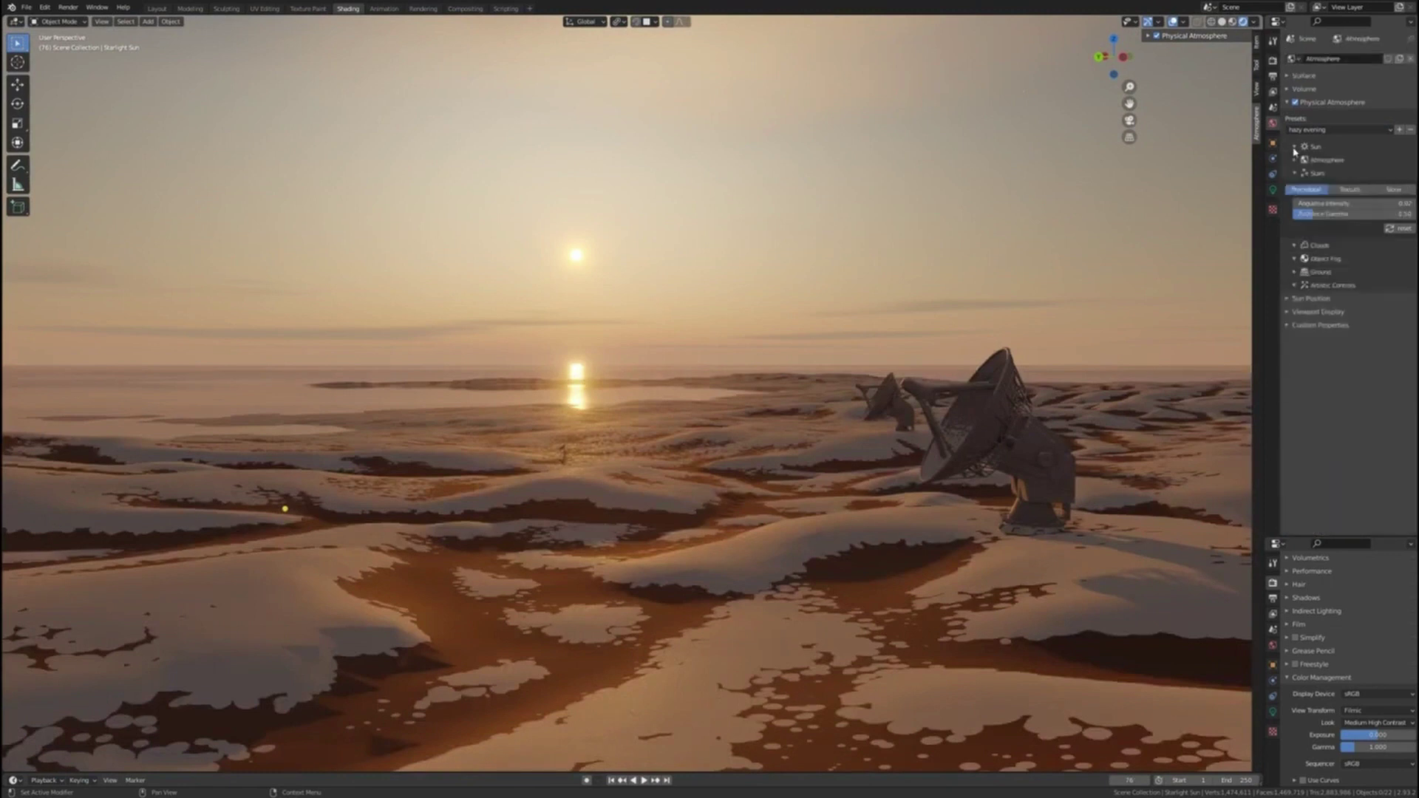
Turn Physical Atmosphere off, switch to solid shading, and view through the scene camera
click(1154, 37)
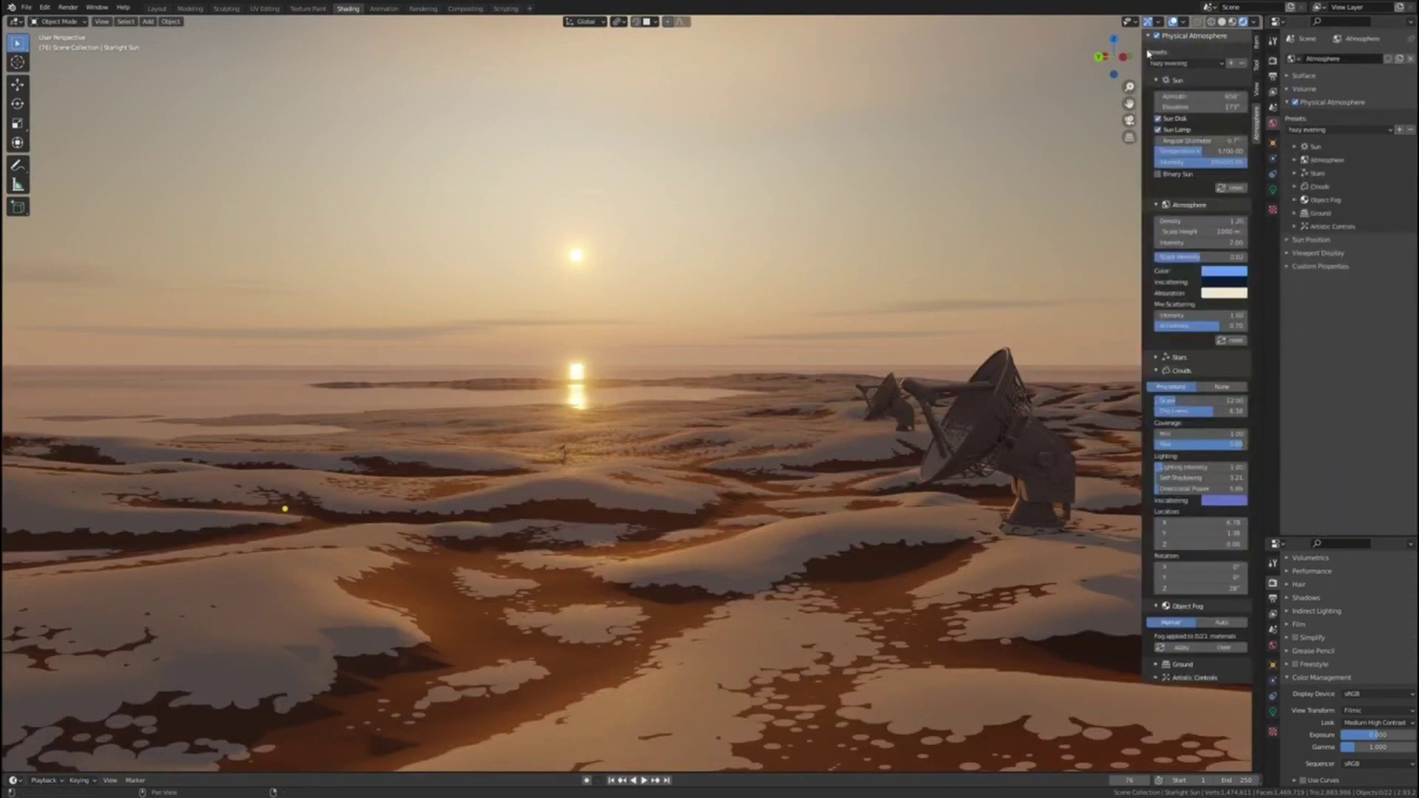
click(1157, 36)
click(1148, 36)
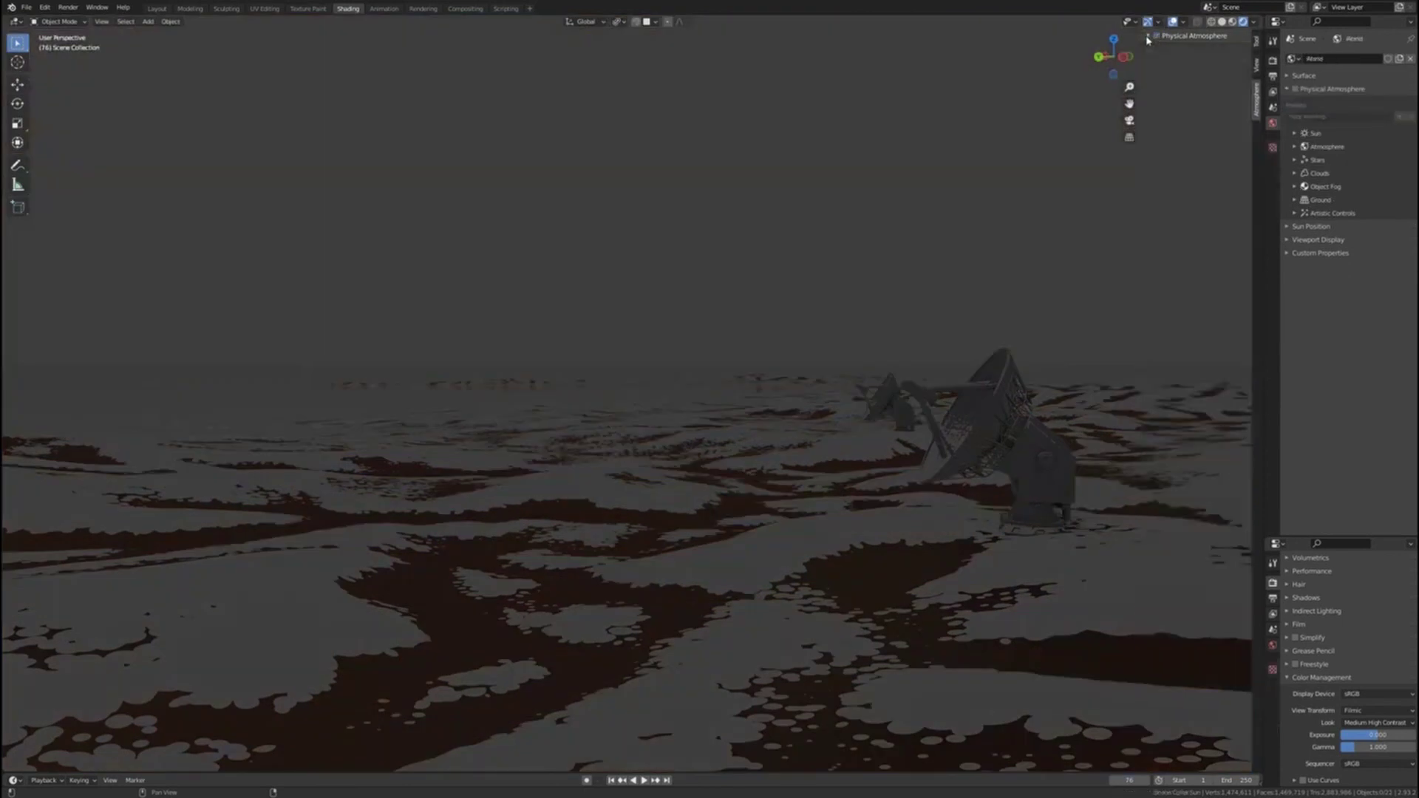
click(1286, 90)
click(1222, 23)
key(KP_0)
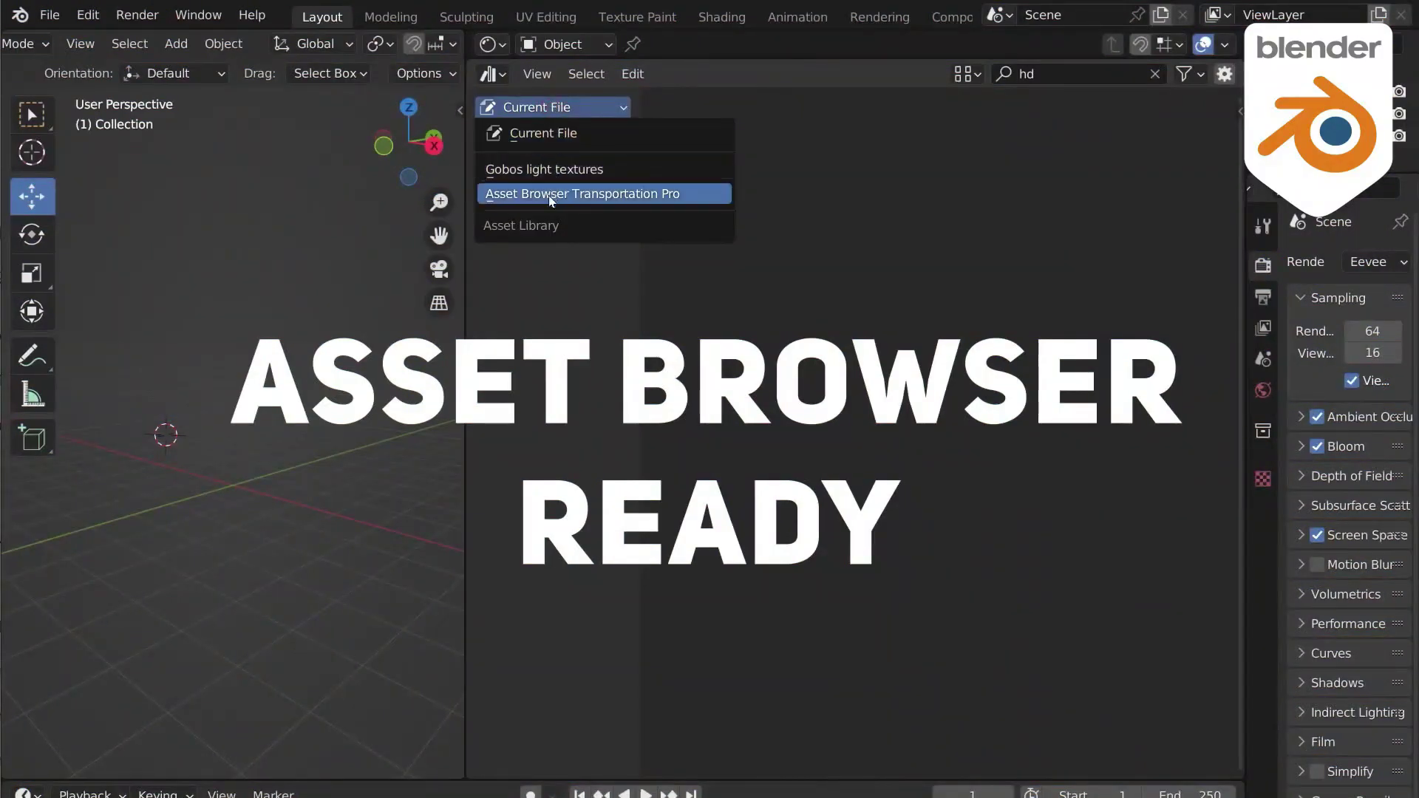
Show the Transportation Pro library as Large thumbnails and place the Aston Martin DB11 HD in the scene
click(551, 194)
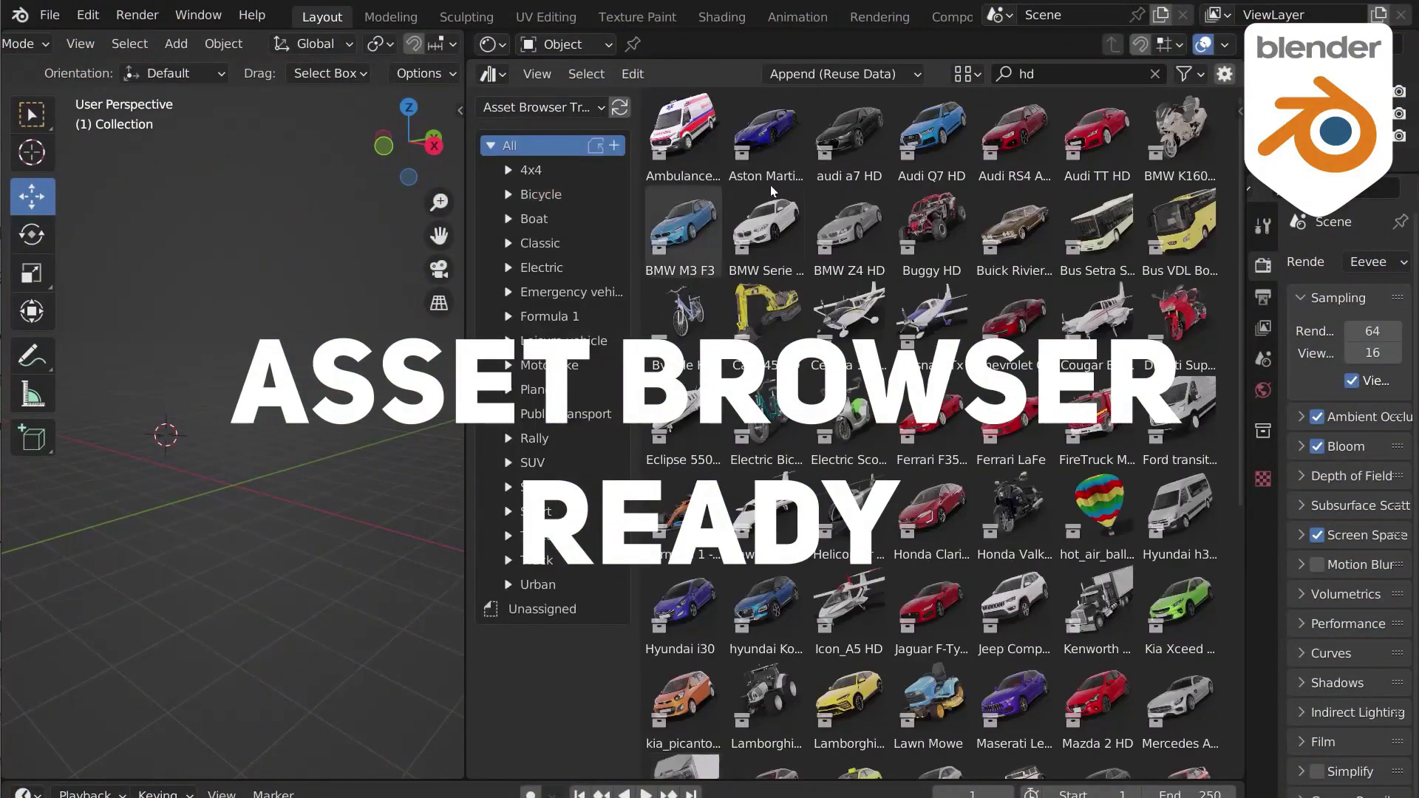
scroll(920, 278, down, 10)
scroll(920, 278, up, 10)
scroll(920, 278, up, 1)
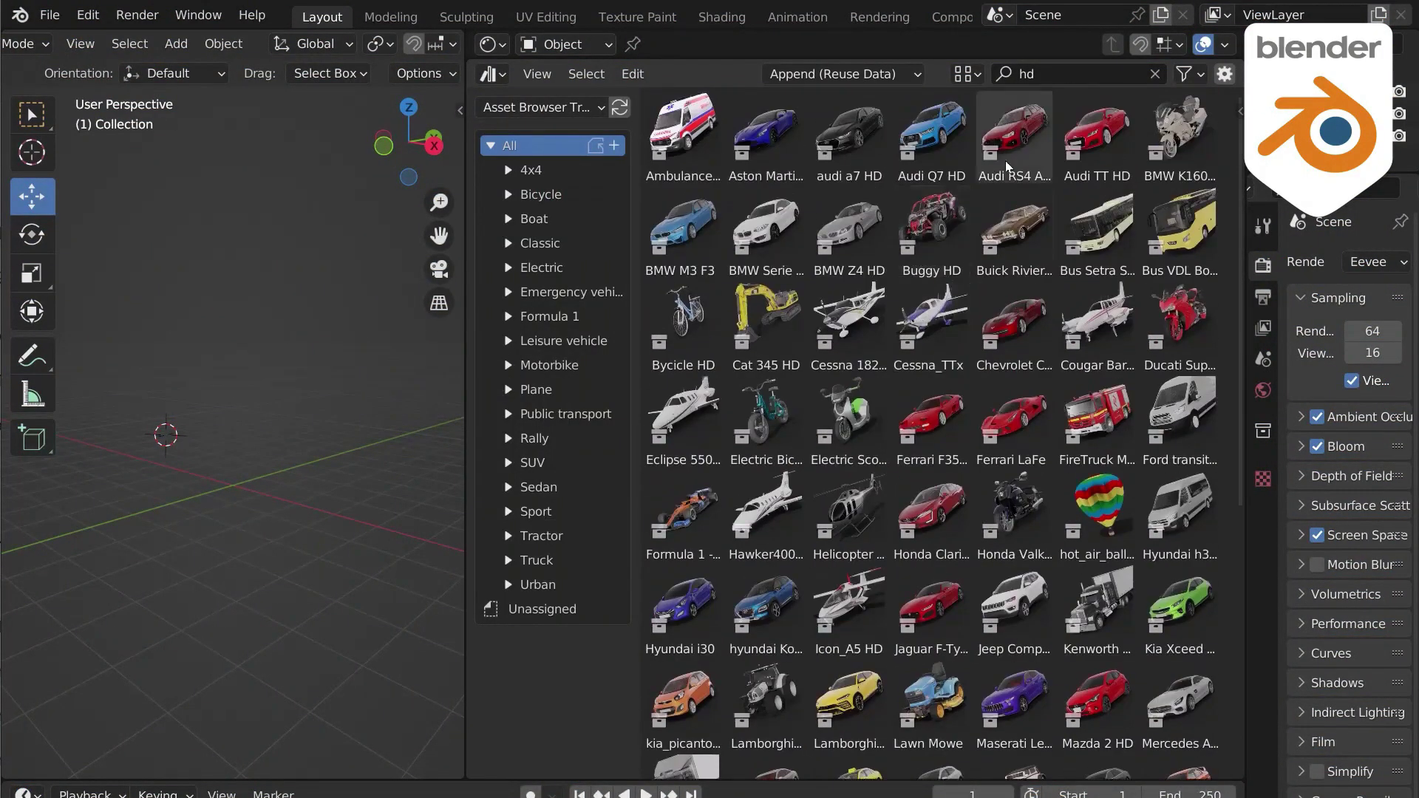
click(966, 73)
click(982, 118)
click(993, 214)
drag(993, 215, 216, 498)
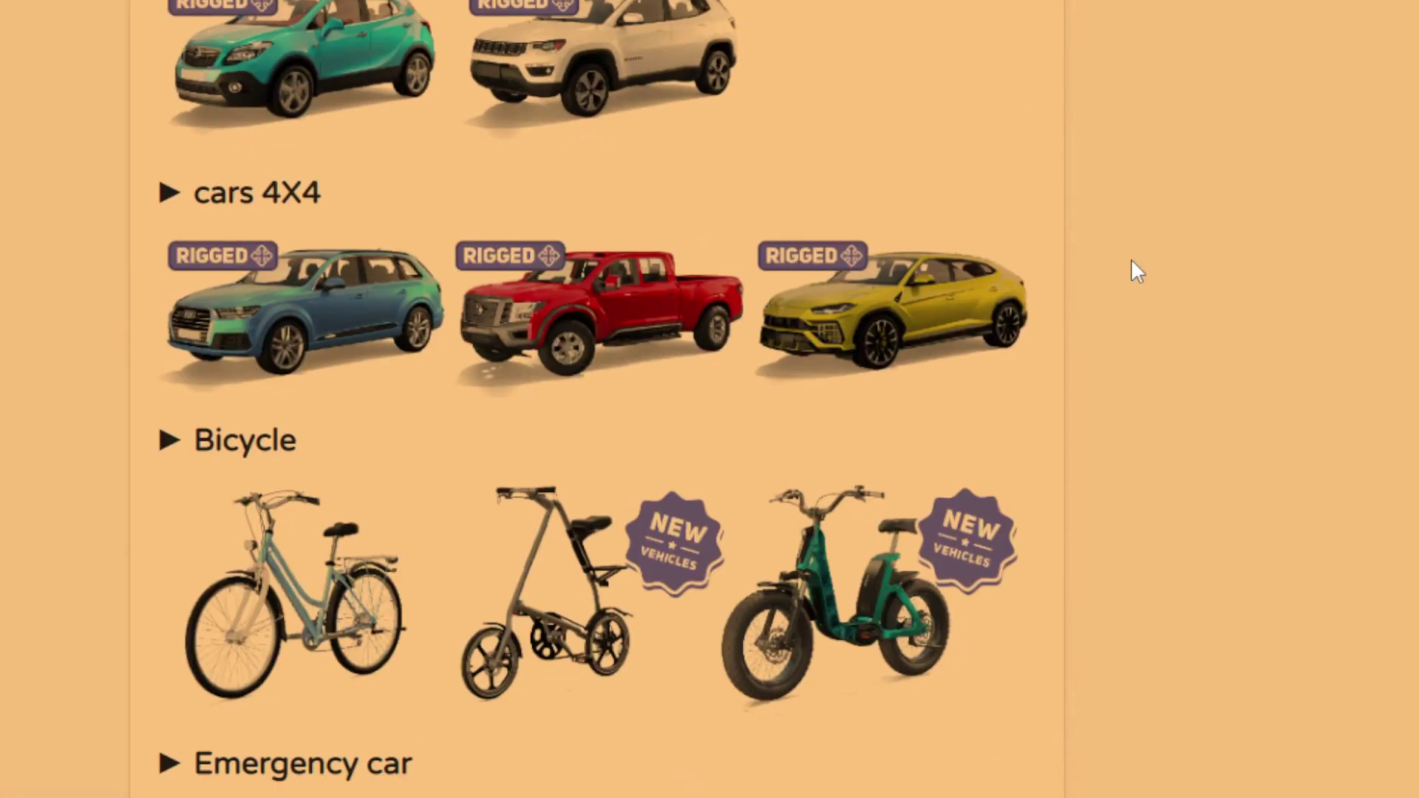
Scroll the Transportation webpage from SUV past Bicycle, Plane, Sport cars and Trucks to Urban car
scroll(1132, 262, down, 15)
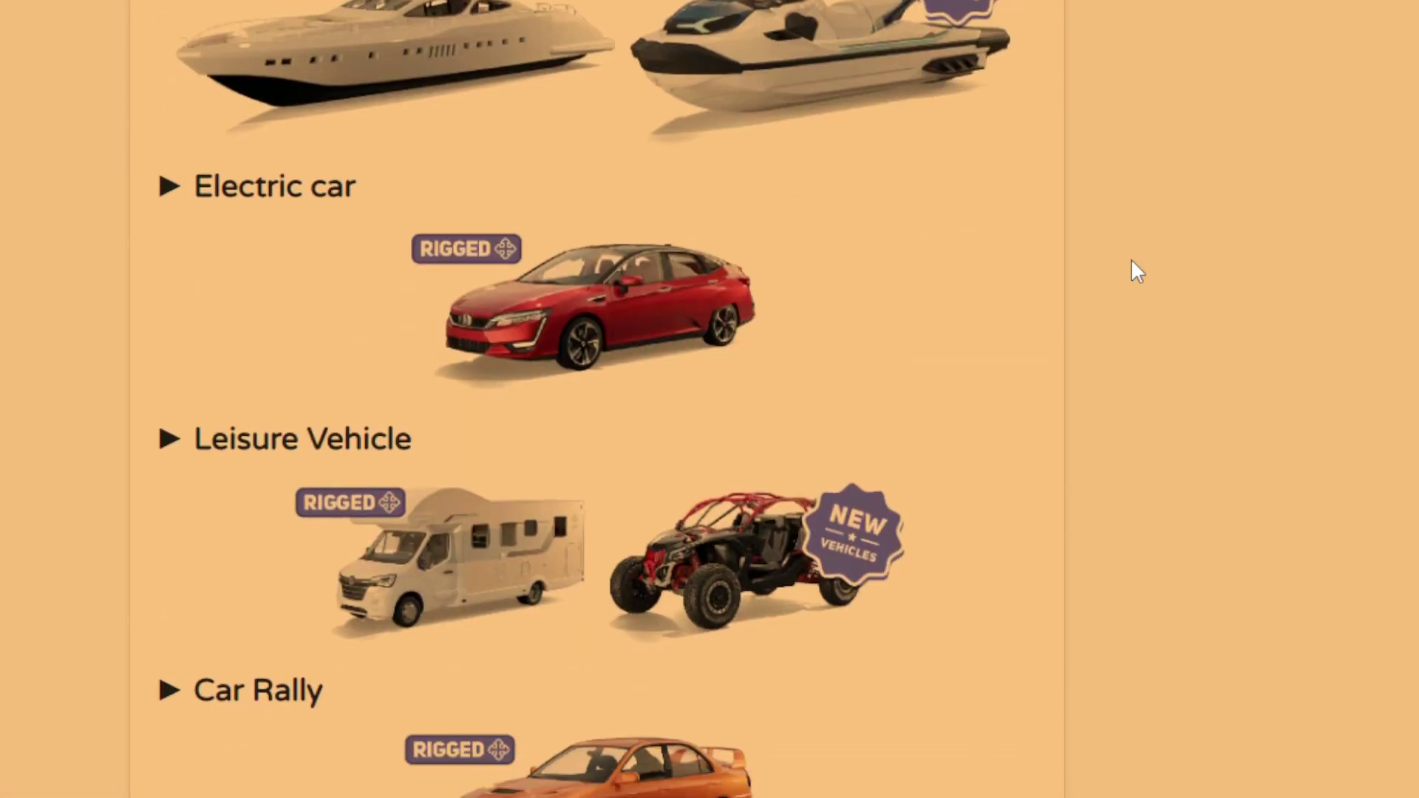
scroll(1130, 262, down, 15)
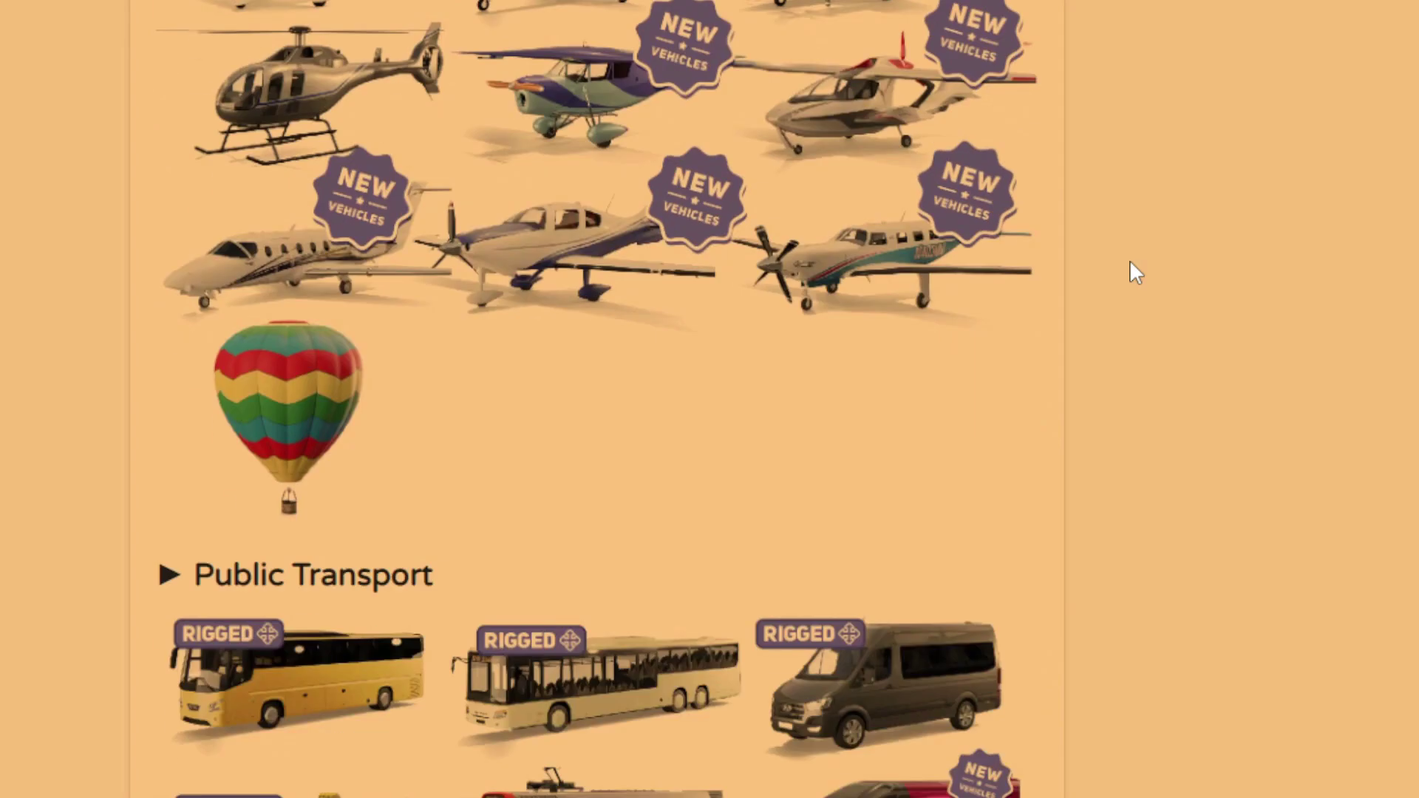
scroll(1129, 271, down, 5)
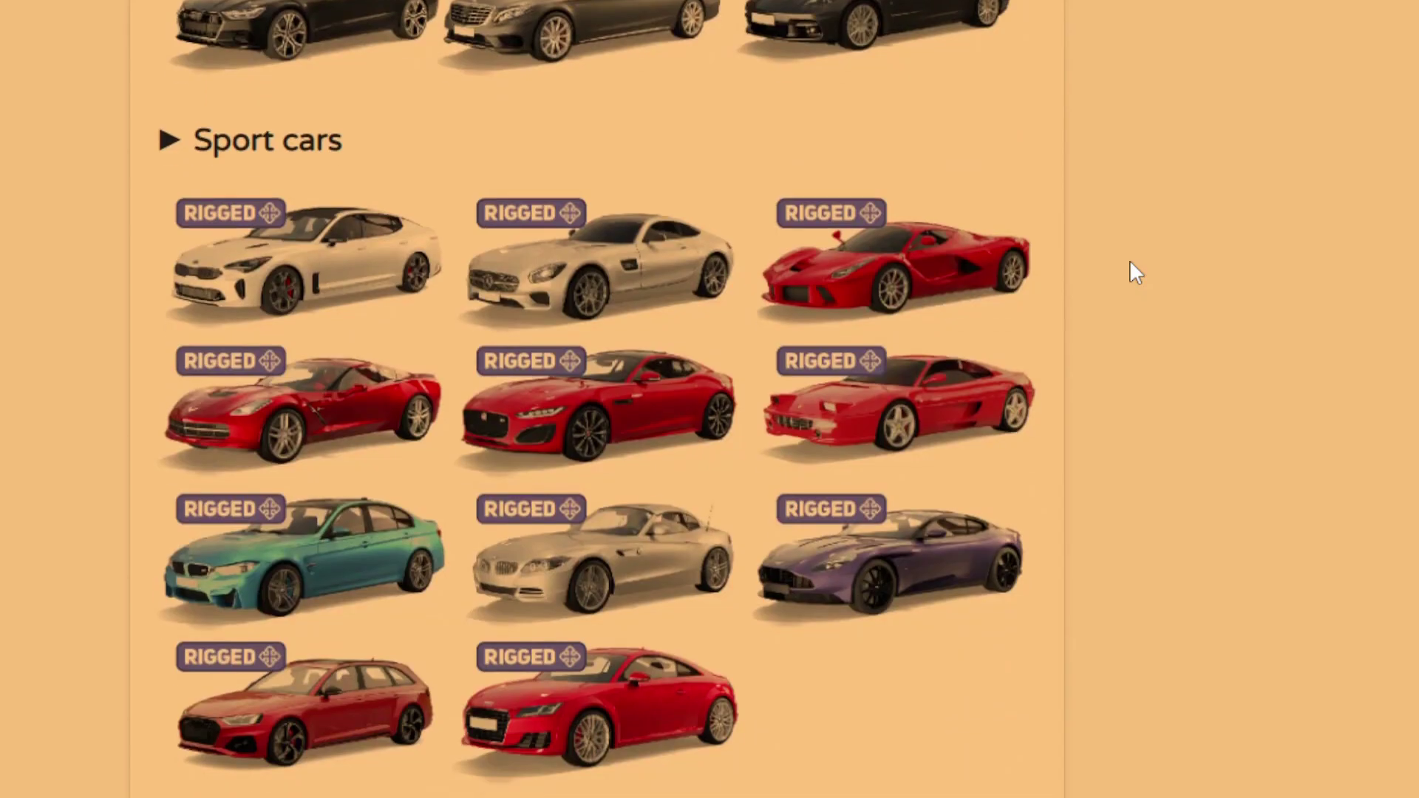
scroll(1129, 272, down, 6)
scroll(1129, 262, down, 12)
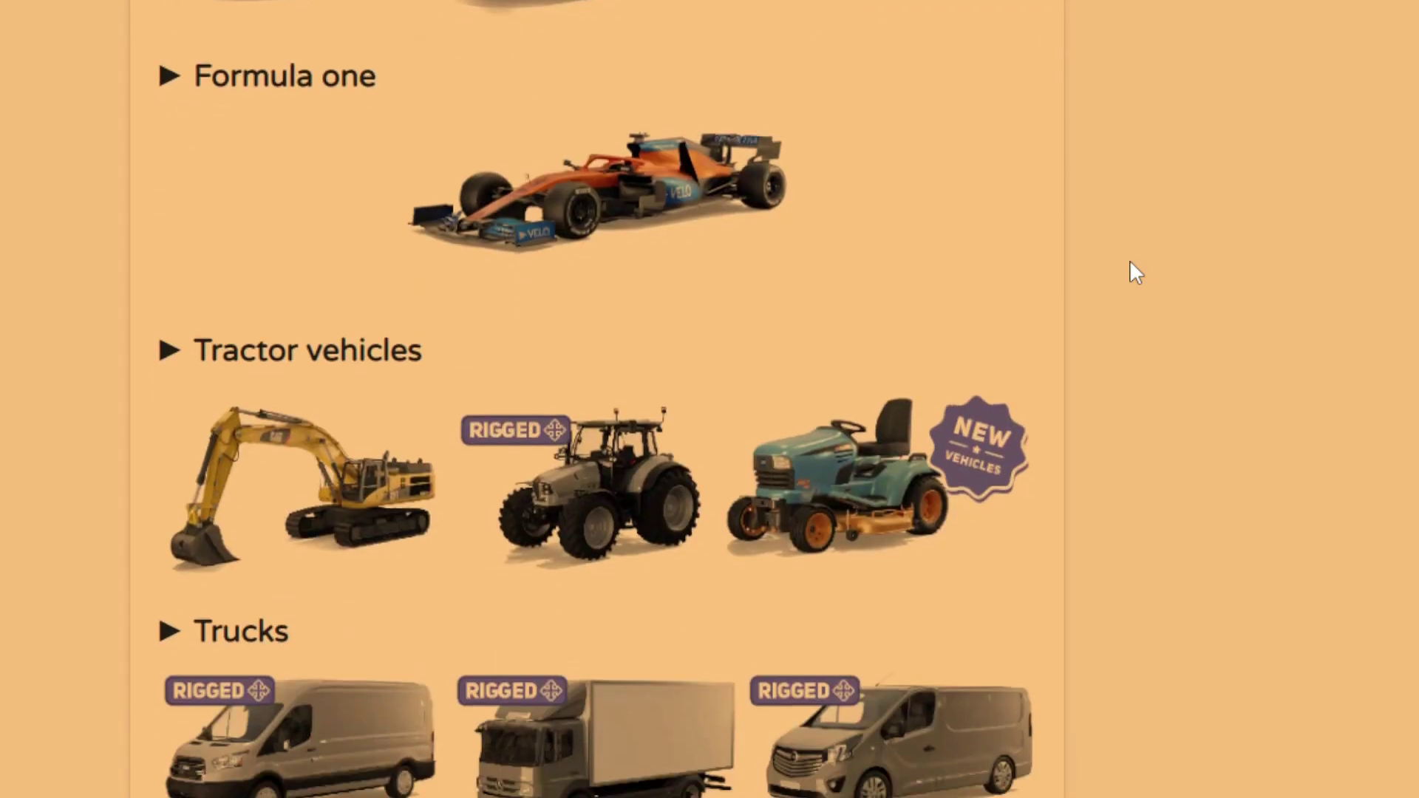
scroll(1130, 263, down, 4)
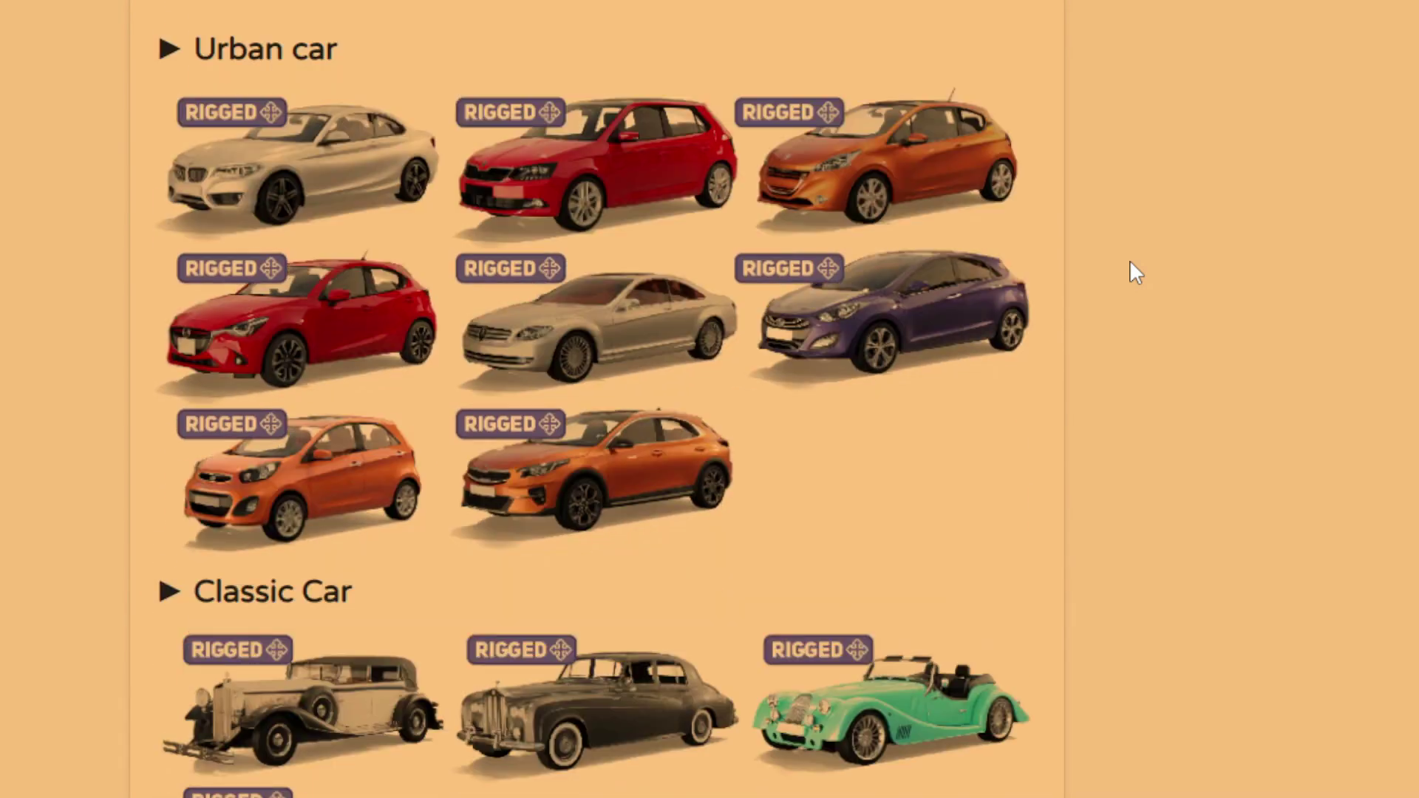
scroll(1129, 261, down, 6)
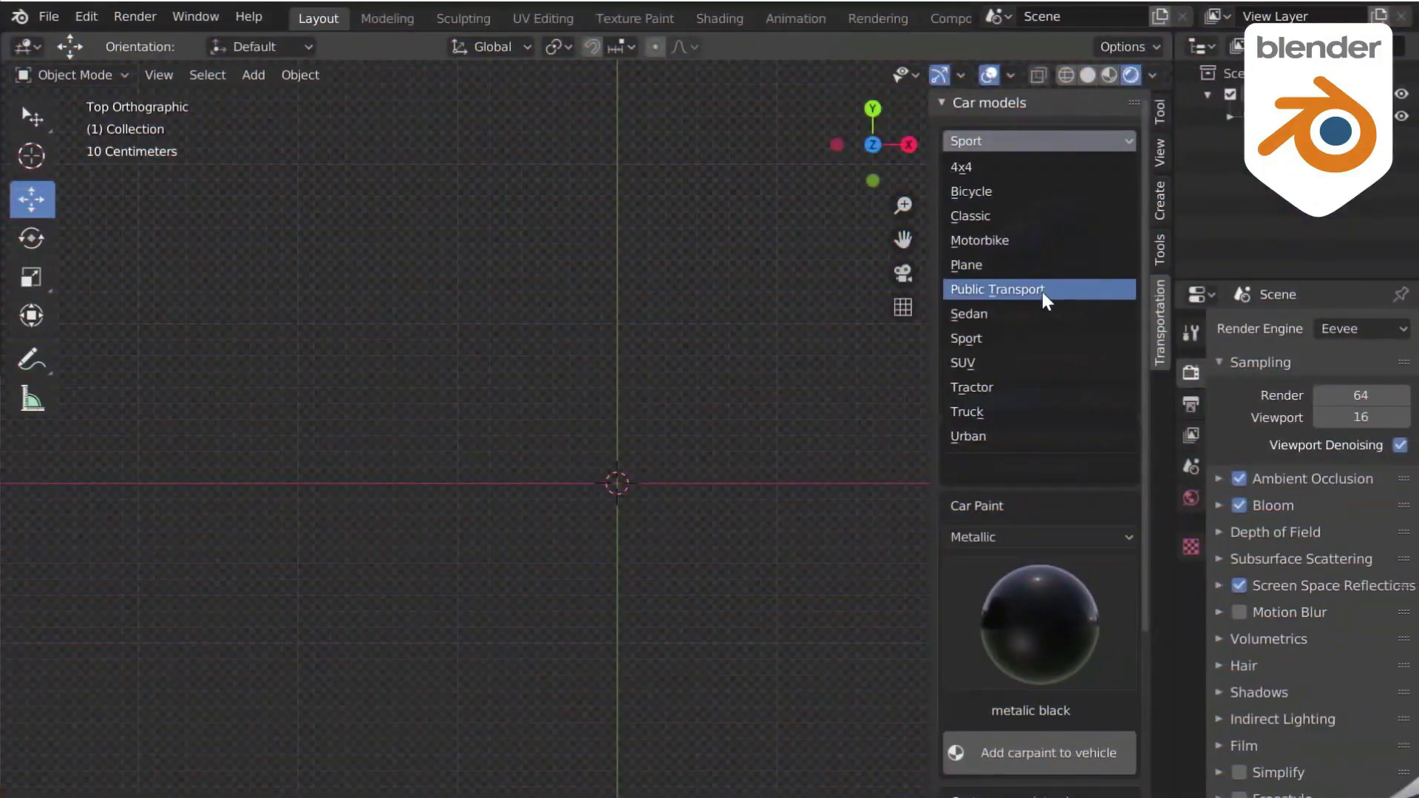
Add the Audi RS4 Avant from the Sport car models to the scene
click(1014, 334)
click(1024, 285)
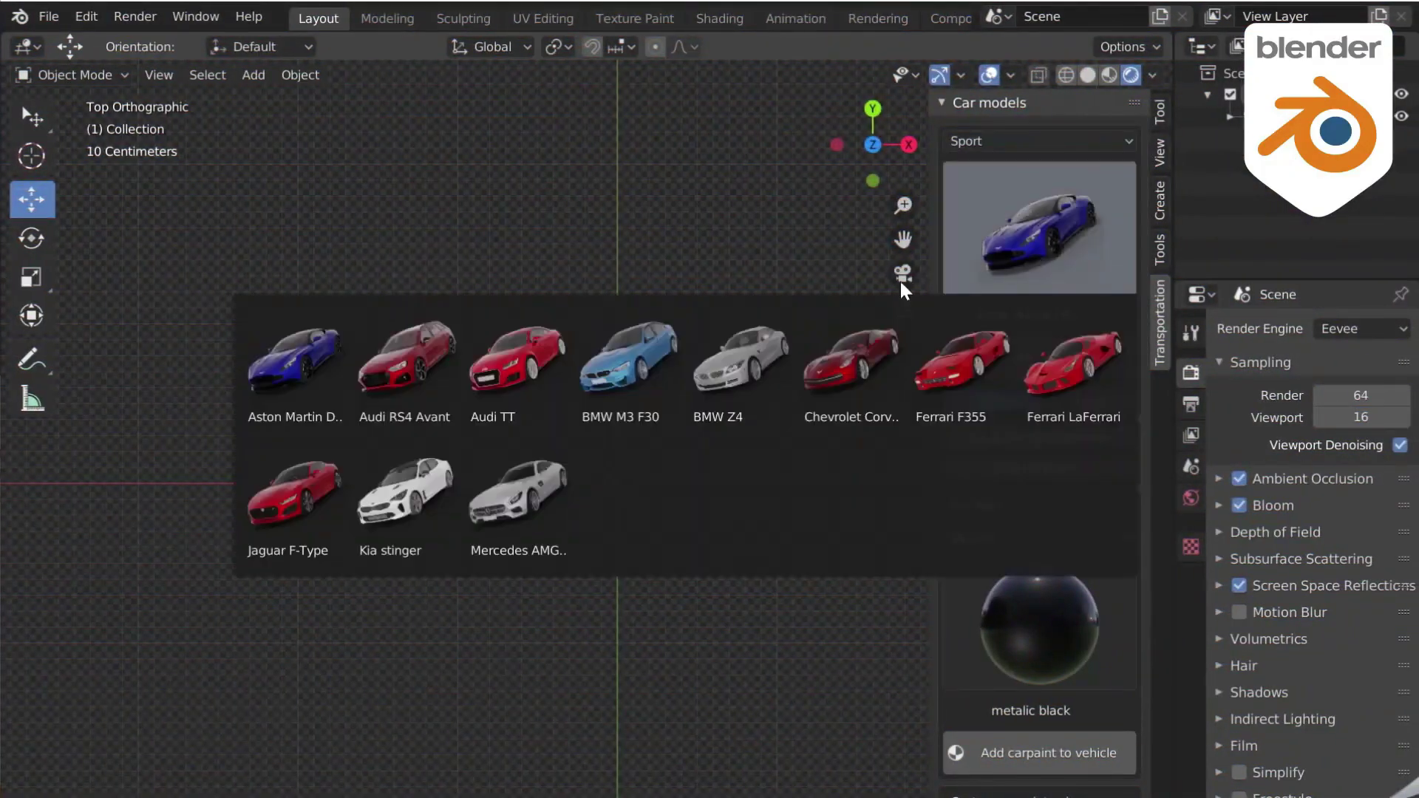
click(419, 370)
click(1033, 358)
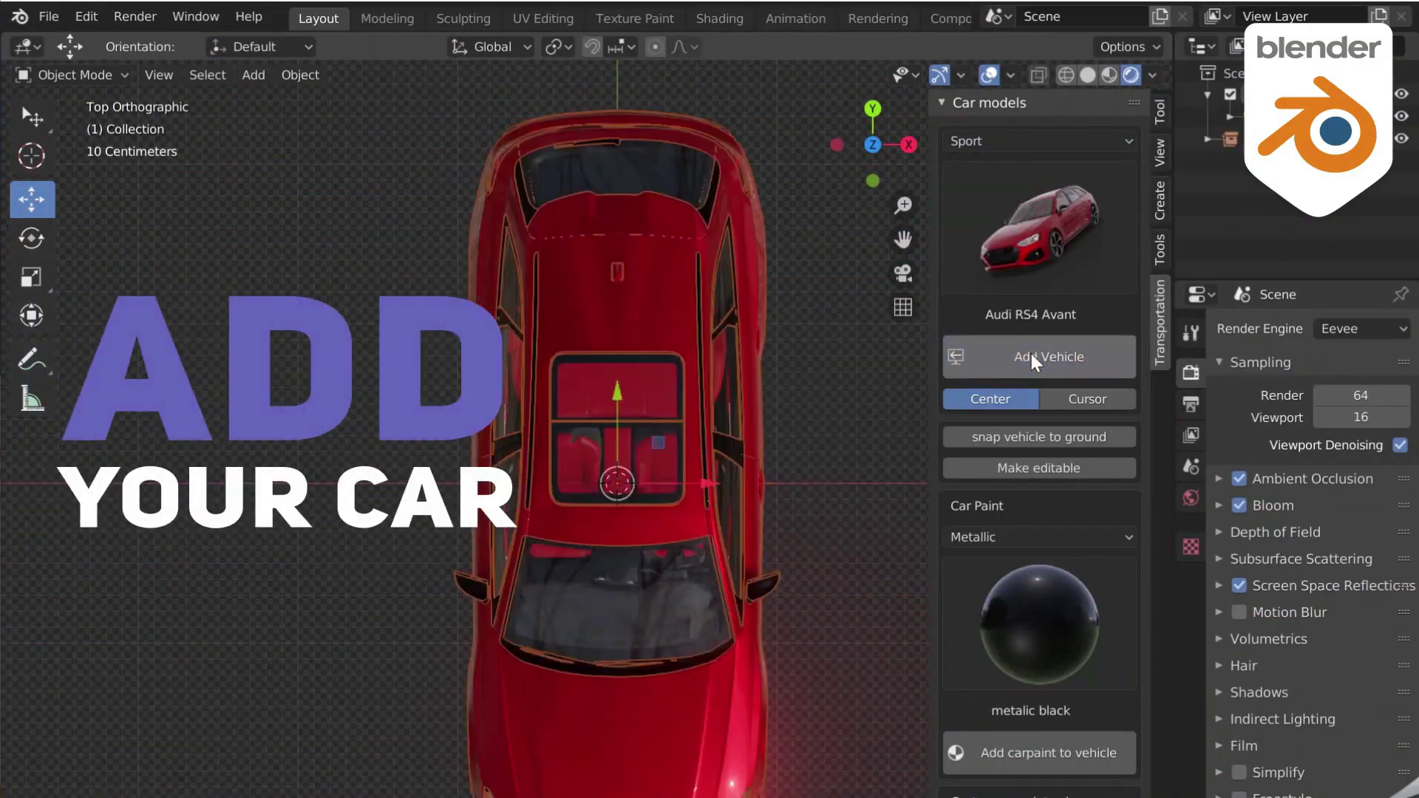
middle_drag(785, 490, 569, 452)
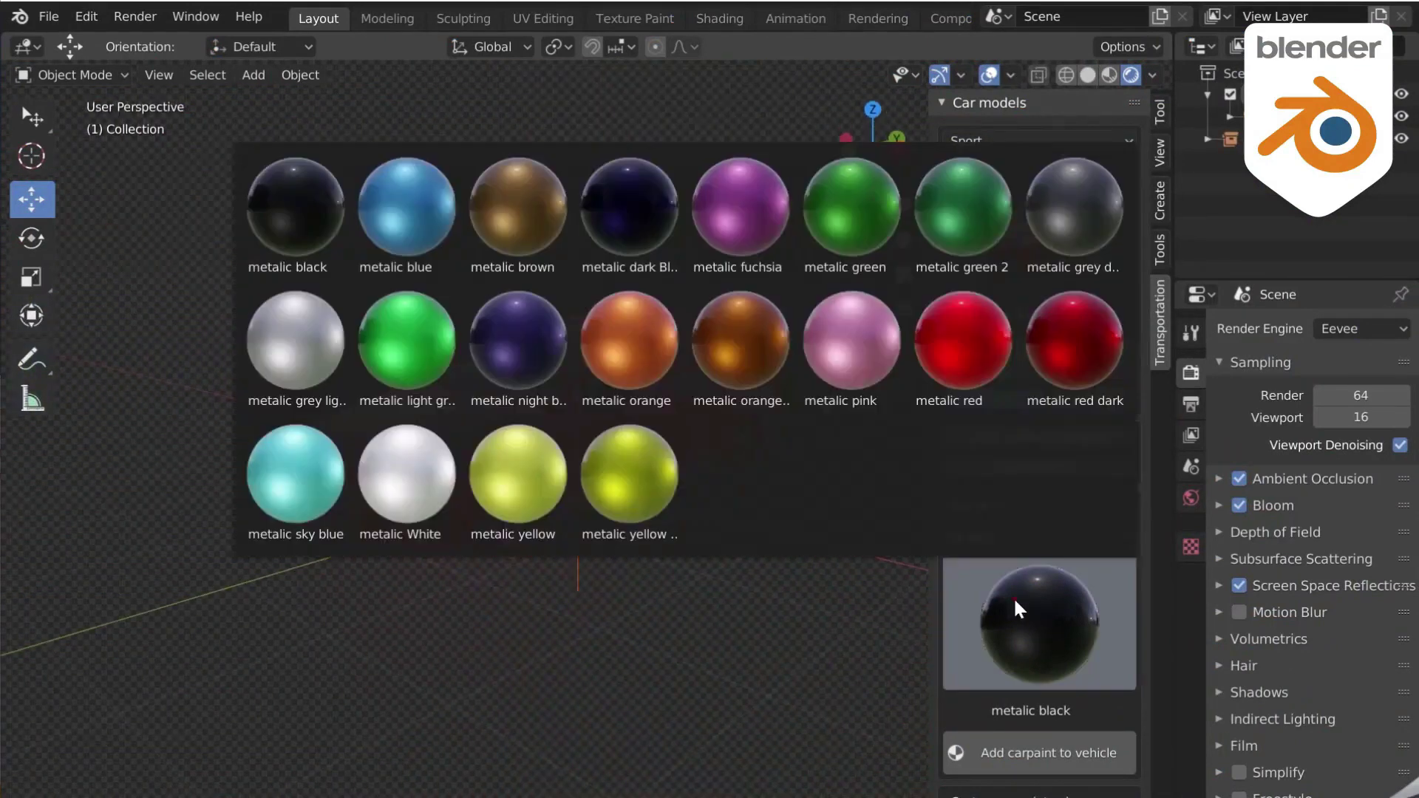
Apply the metallic brown car paint to the Audi RS4 Avant
click(528, 221)
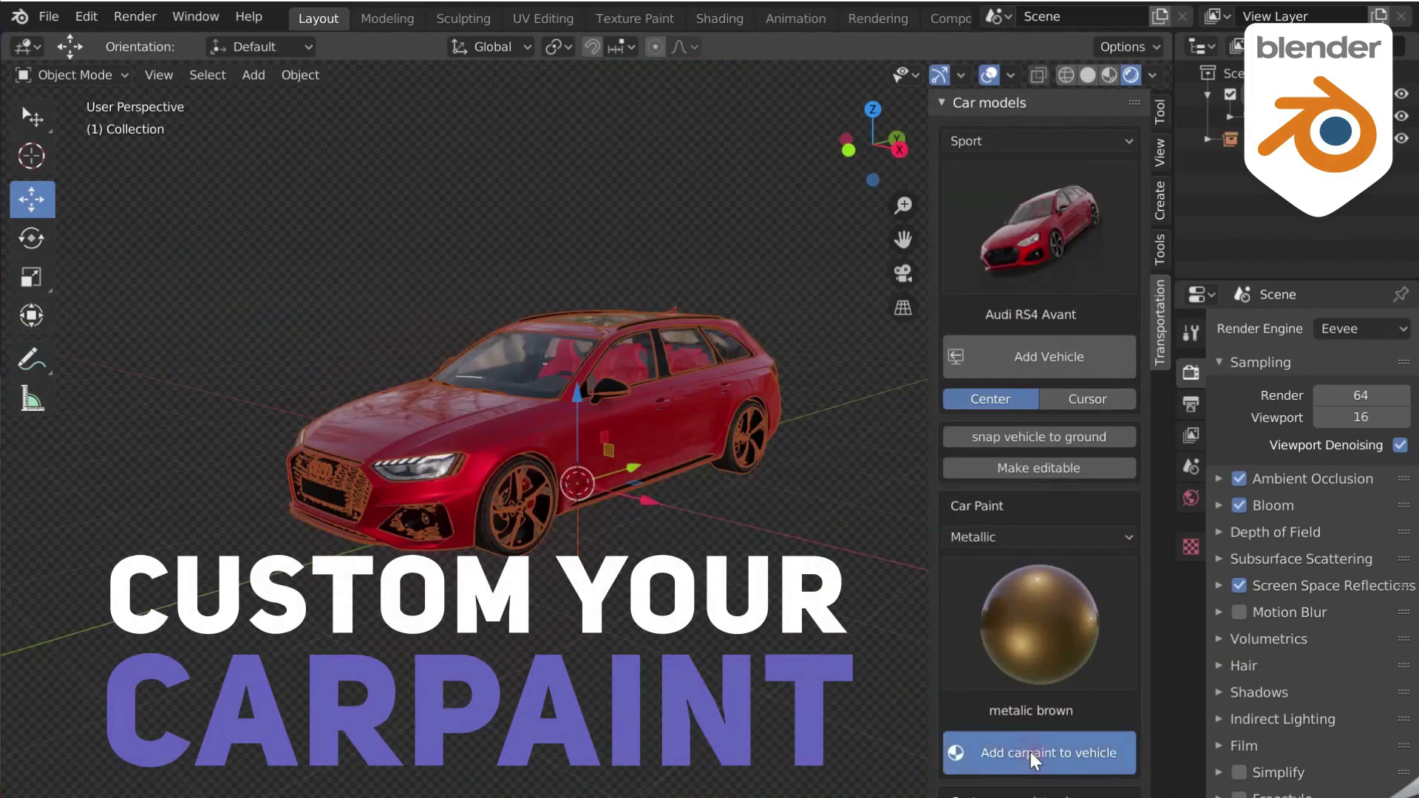
click(1033, 695)
click(842, 386)
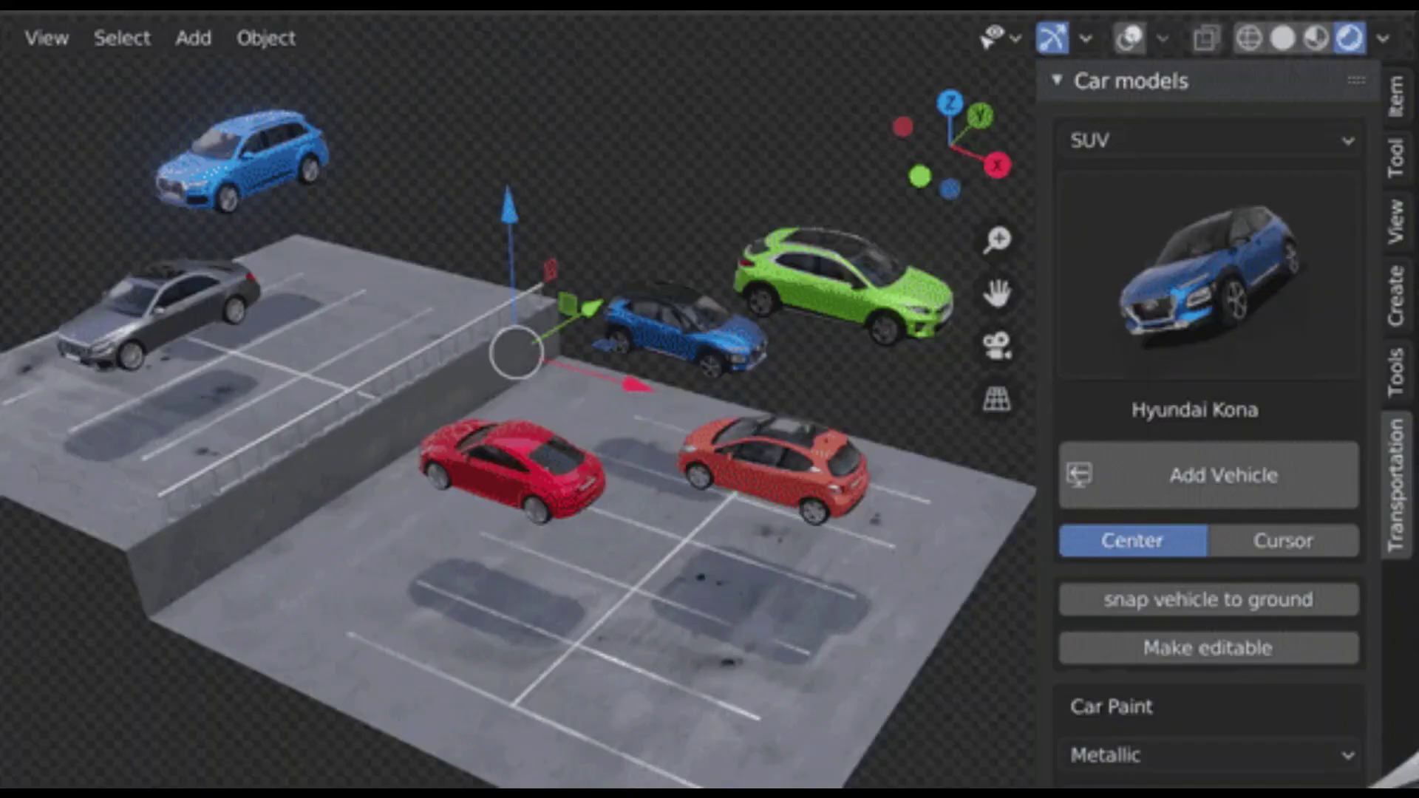
Snap the floating cars onto the parking lot and make the Volkswagen T-Roc editable
click(1203, 591)
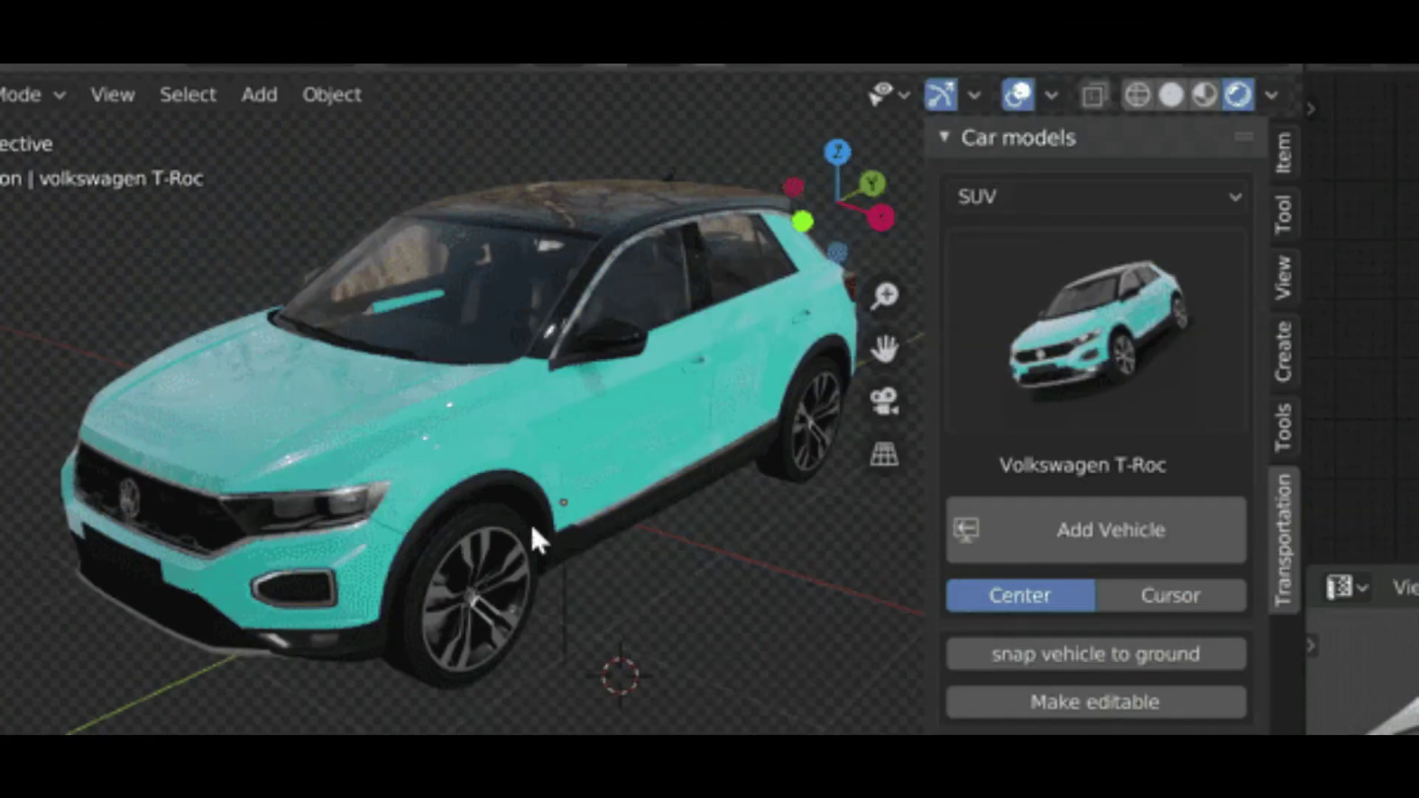
click(532, 525)
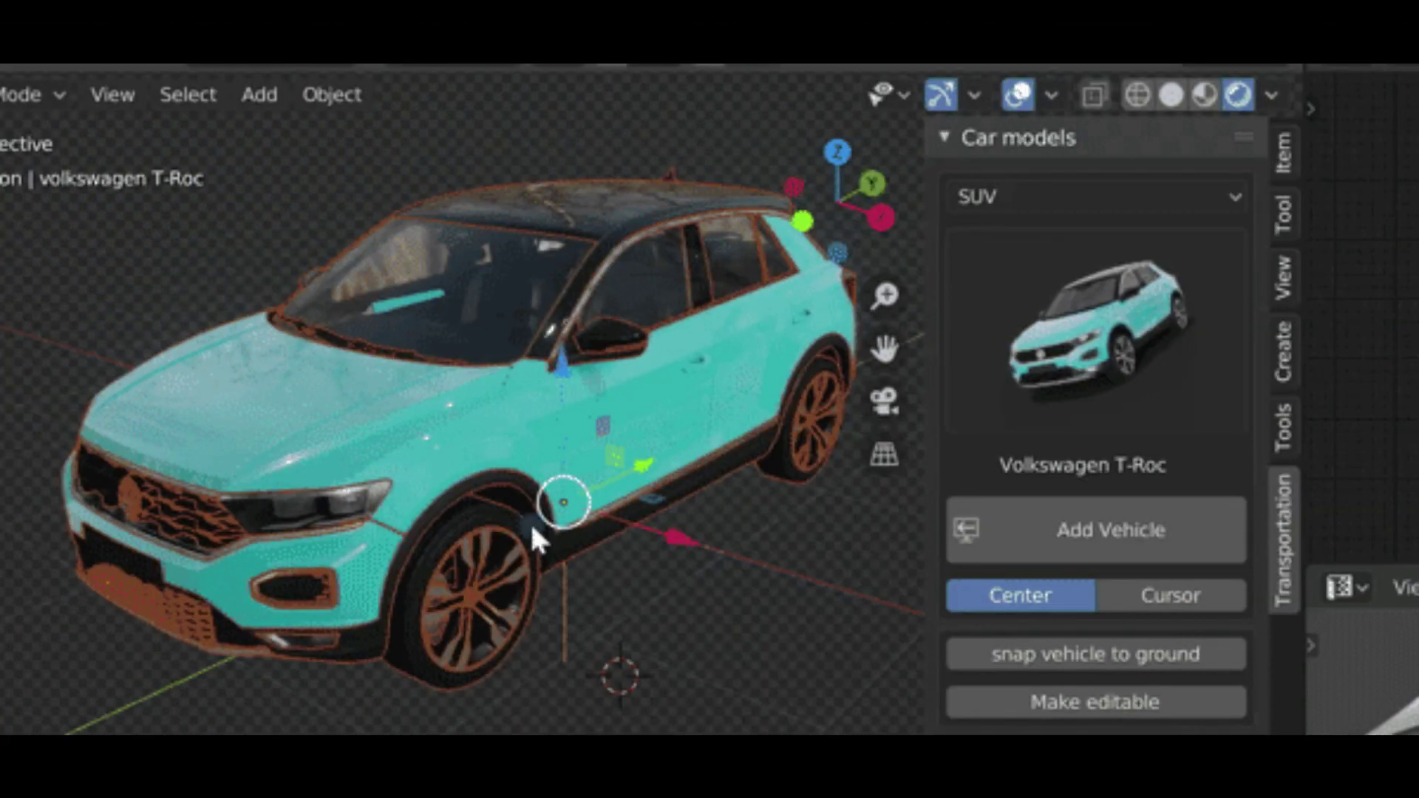
click(1061, 698)
Edit the T-Roc's separate fender, roof and front tire parts in Edit Mode
click(535, 458)
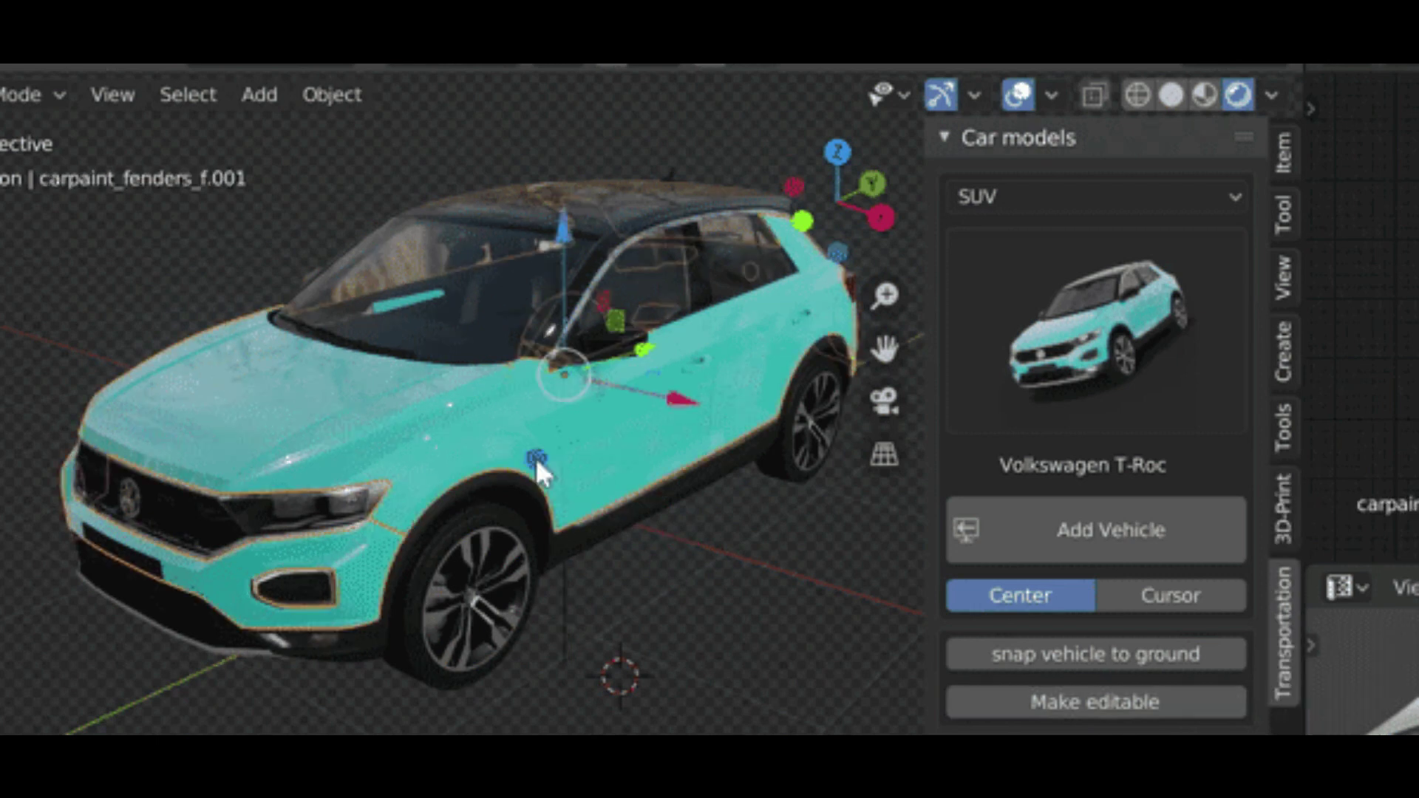
key(Tab)
key(Tab)
click(552, 207)
key(Tab)
key(Tab)
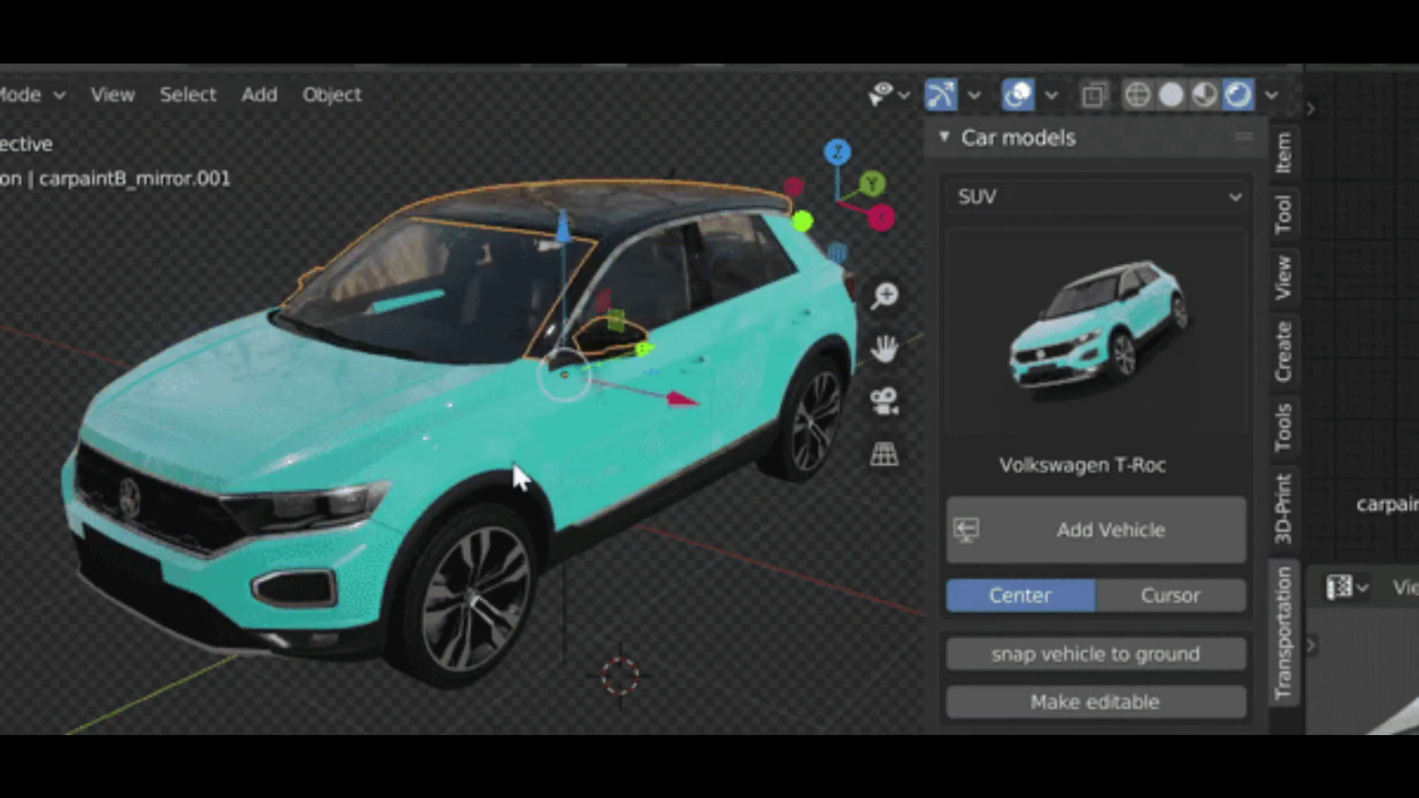
click(500, 516)
key(Tab)
key(Tab)
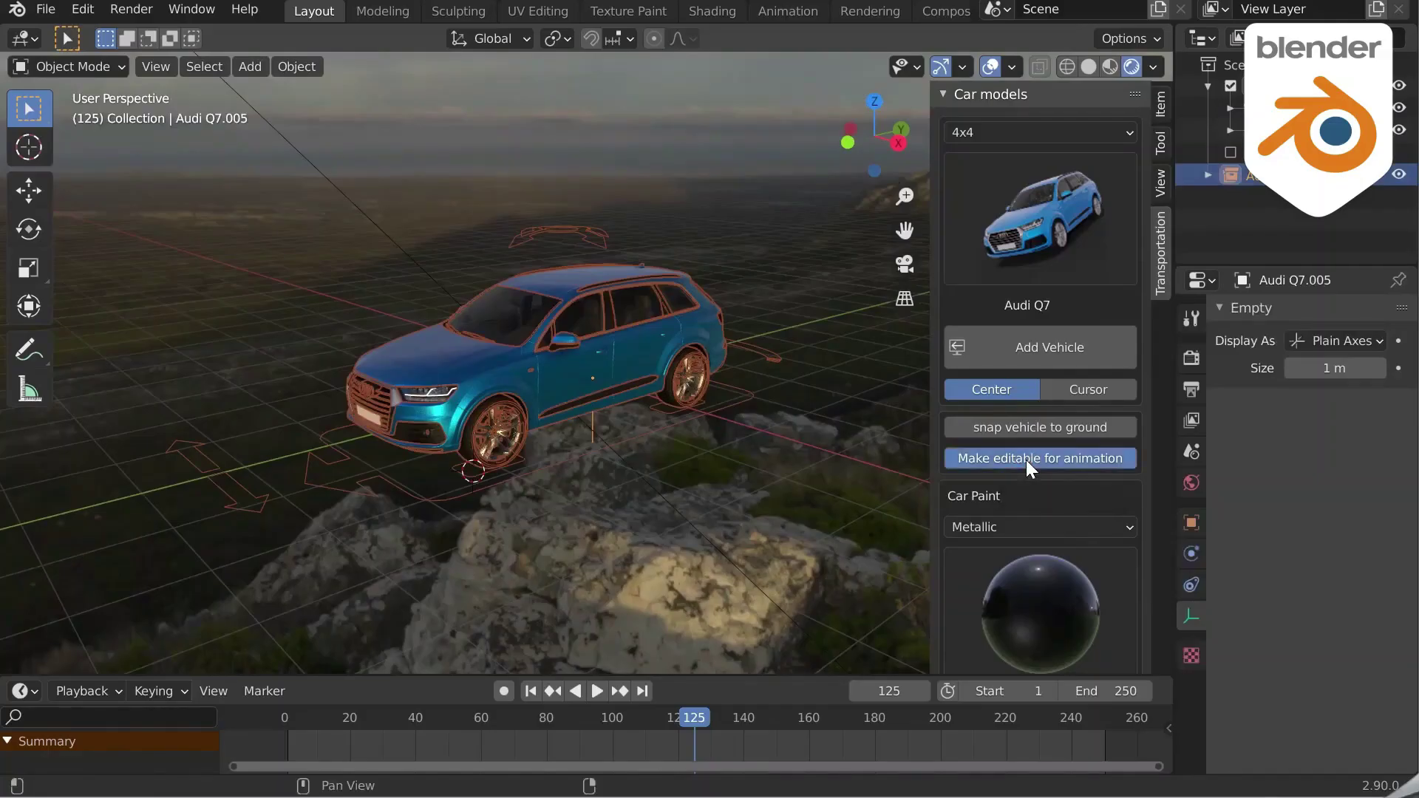
Make the Audi Q7 an animation rig and turn its wheels with the Steering bone
click(1025, 459)
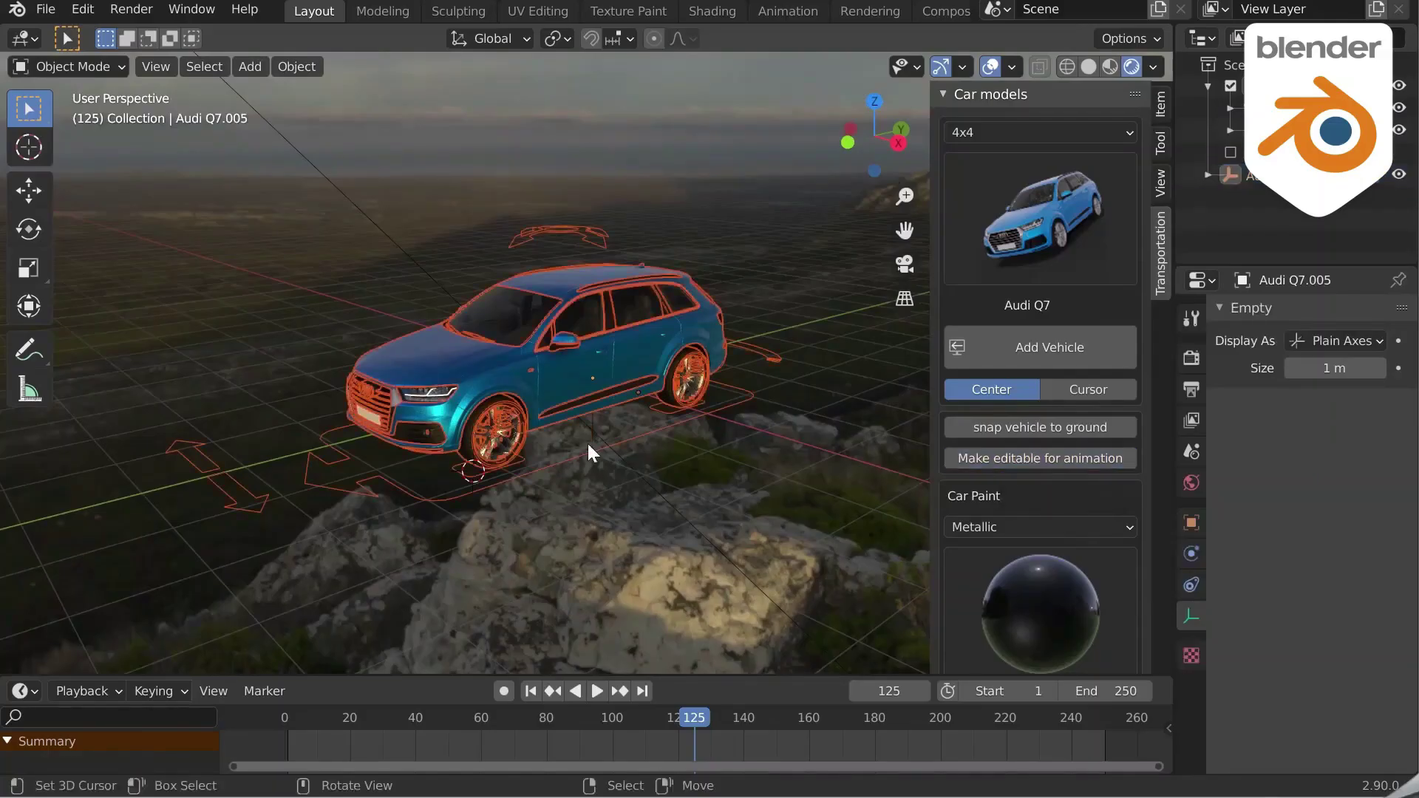
click(73, 71)
click(67, 145)
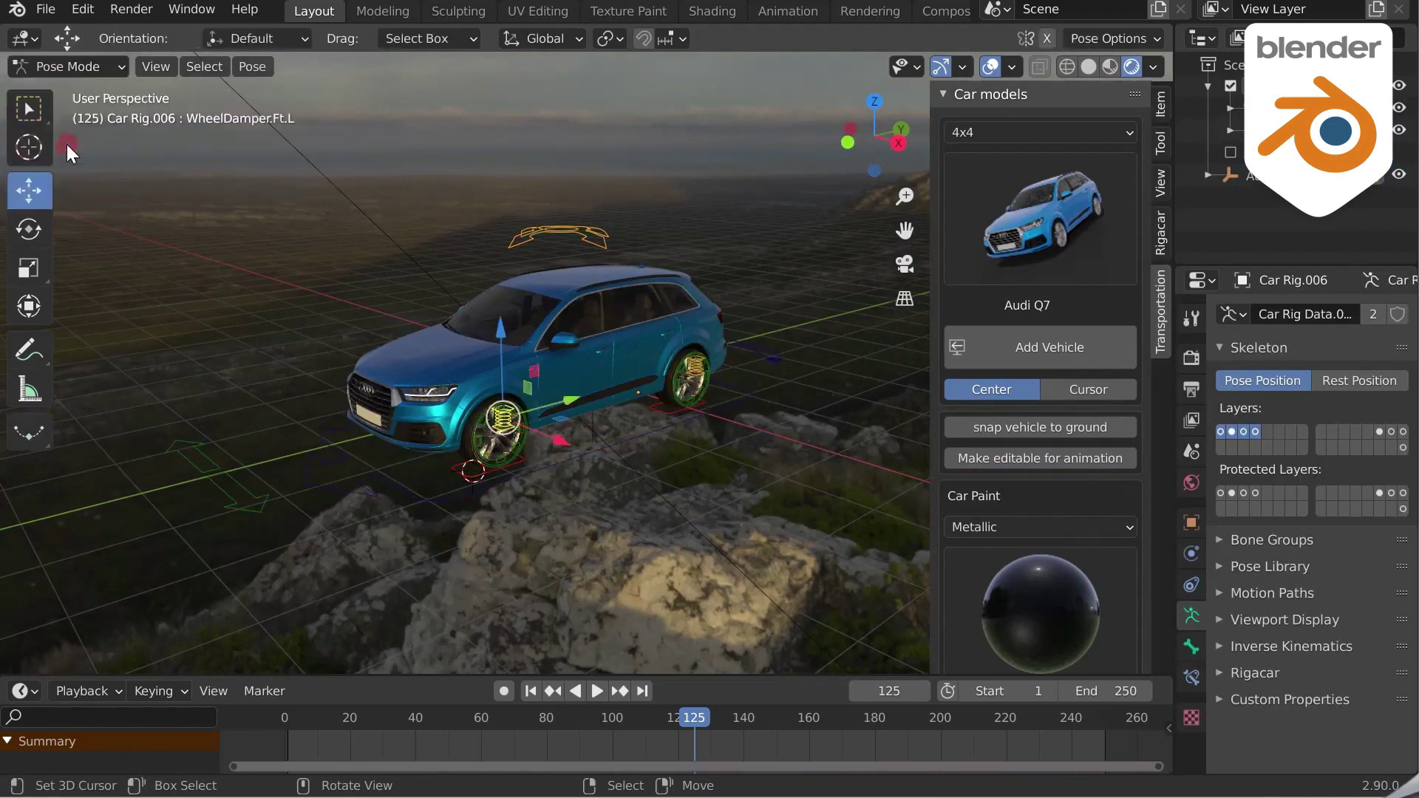
drag(208, 462, 227, 481)
Raise the body with the Suspension bone and move the car above the rocks via Root
drag(435, 522, 355, 497)
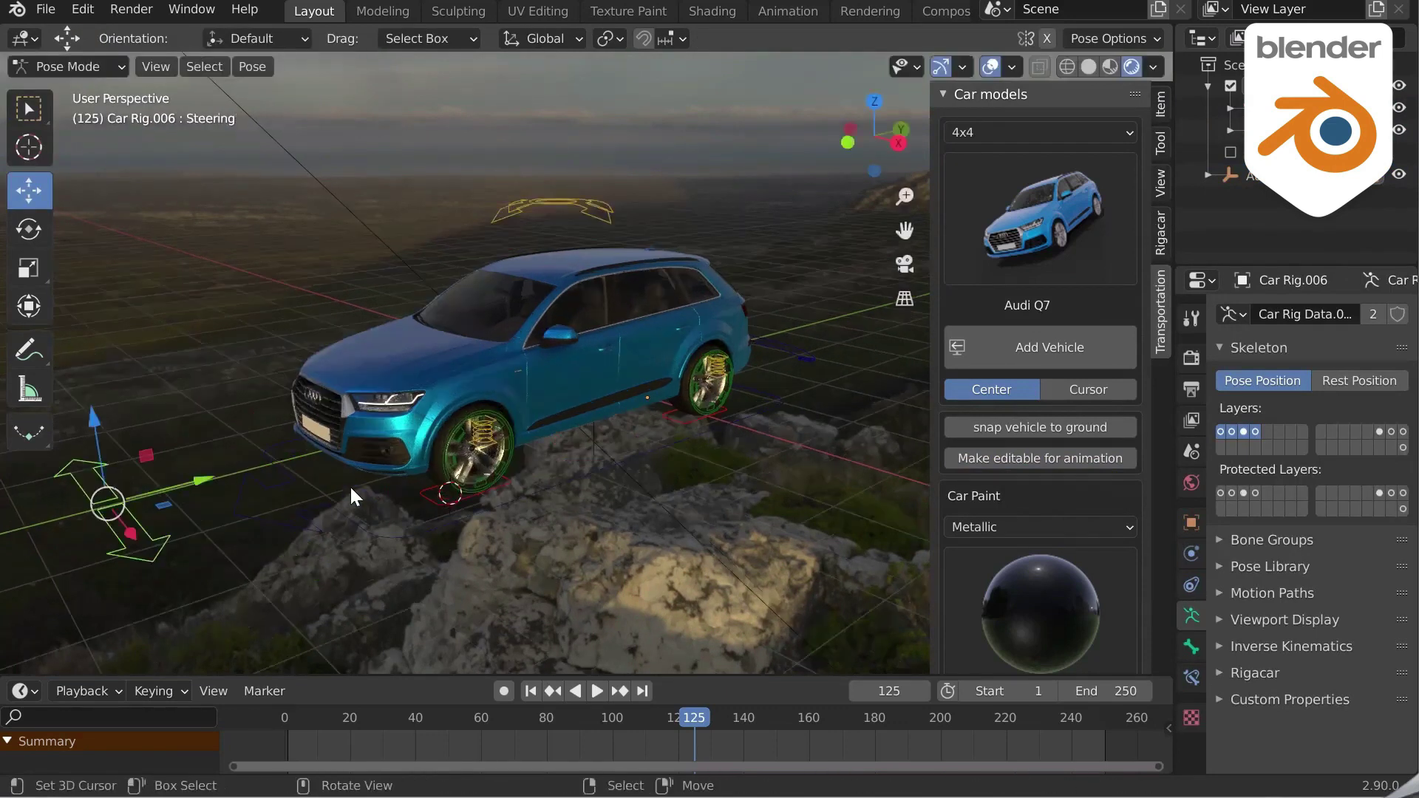
click(522, 201)
middle_drag(523, 201, 517, 215)
drag(517, 214, 411, 298)
click(412, 298)
middle_drag(412, 299, 580, 415)
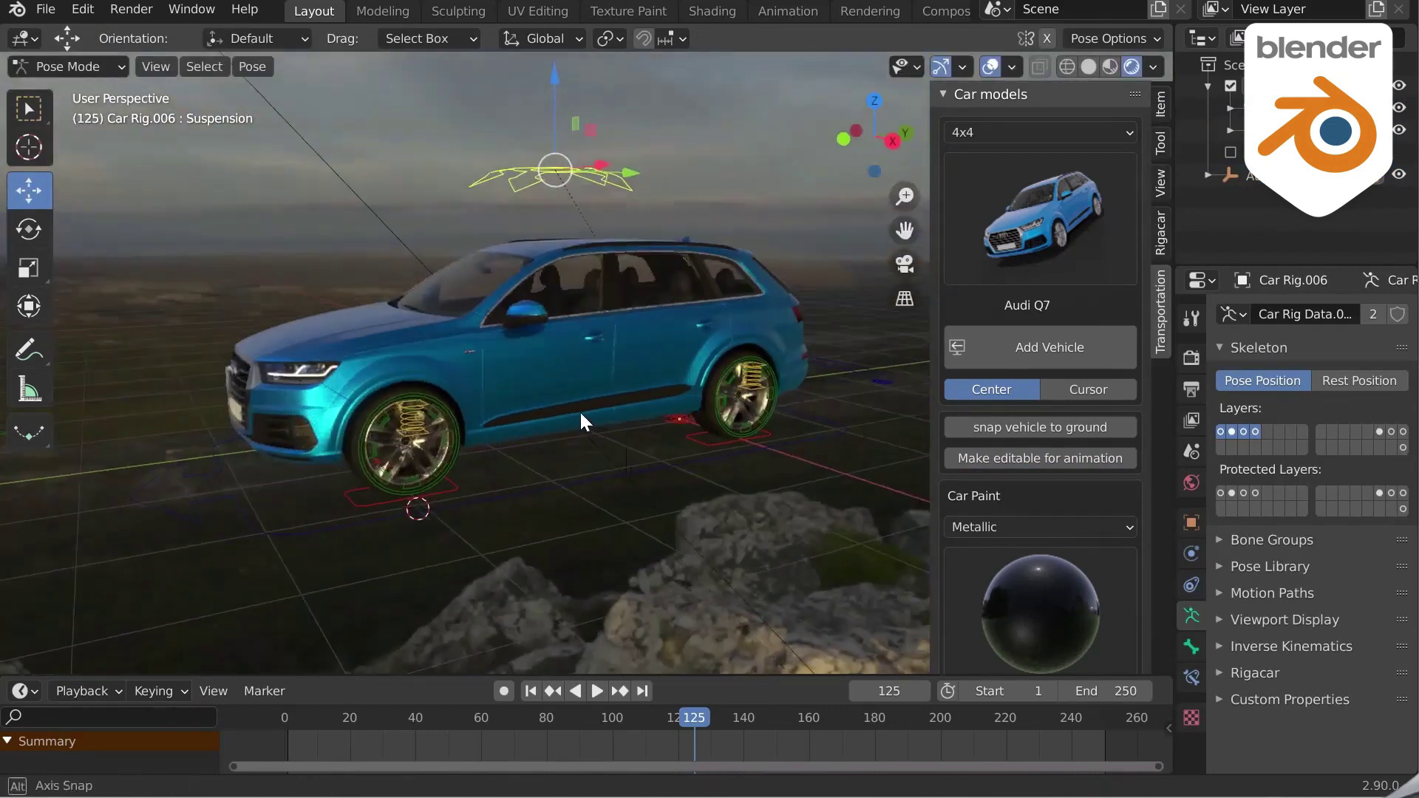
drag(475, 491, 714, 442)
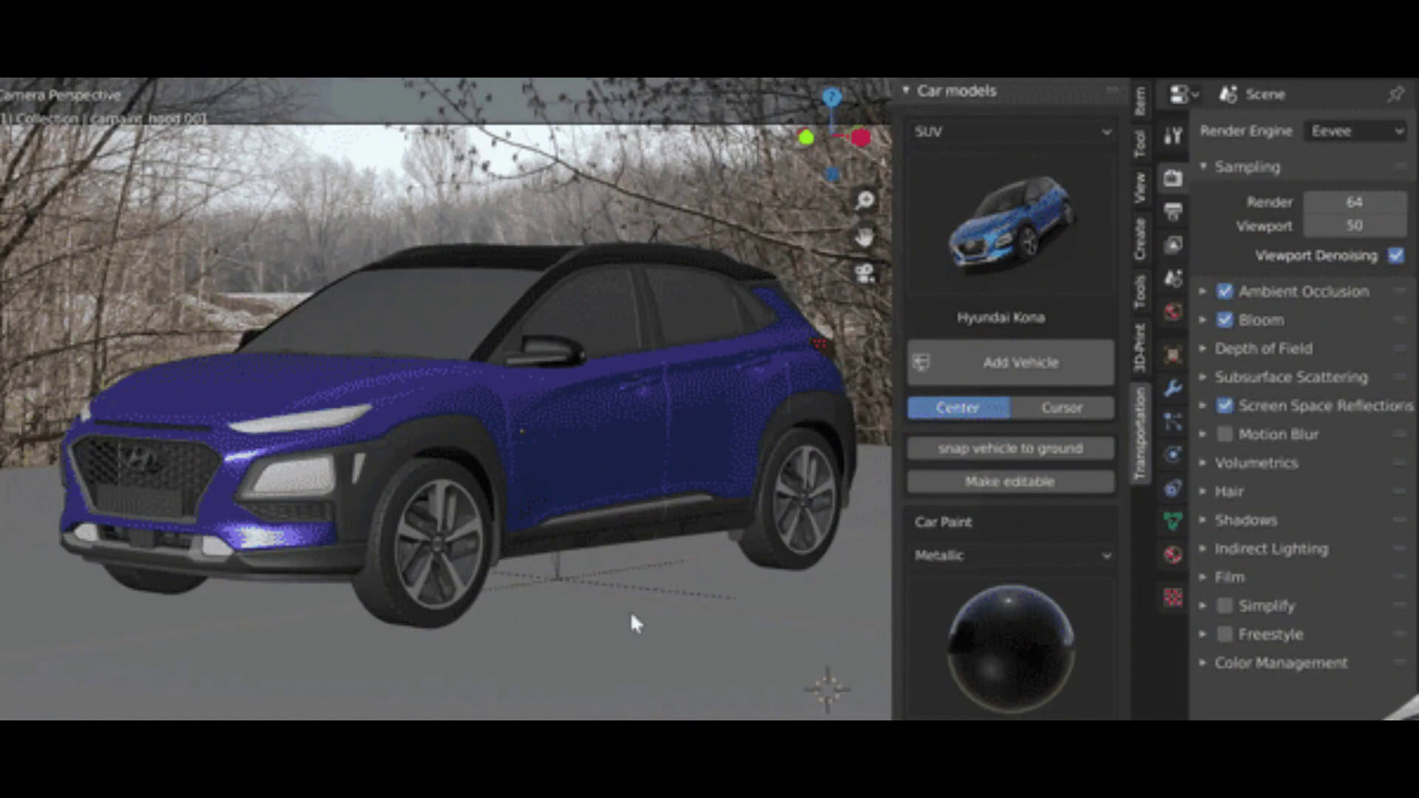
Show the viewport in Rendered shading with the Cycles render engine
key(z)
click(622, 414)
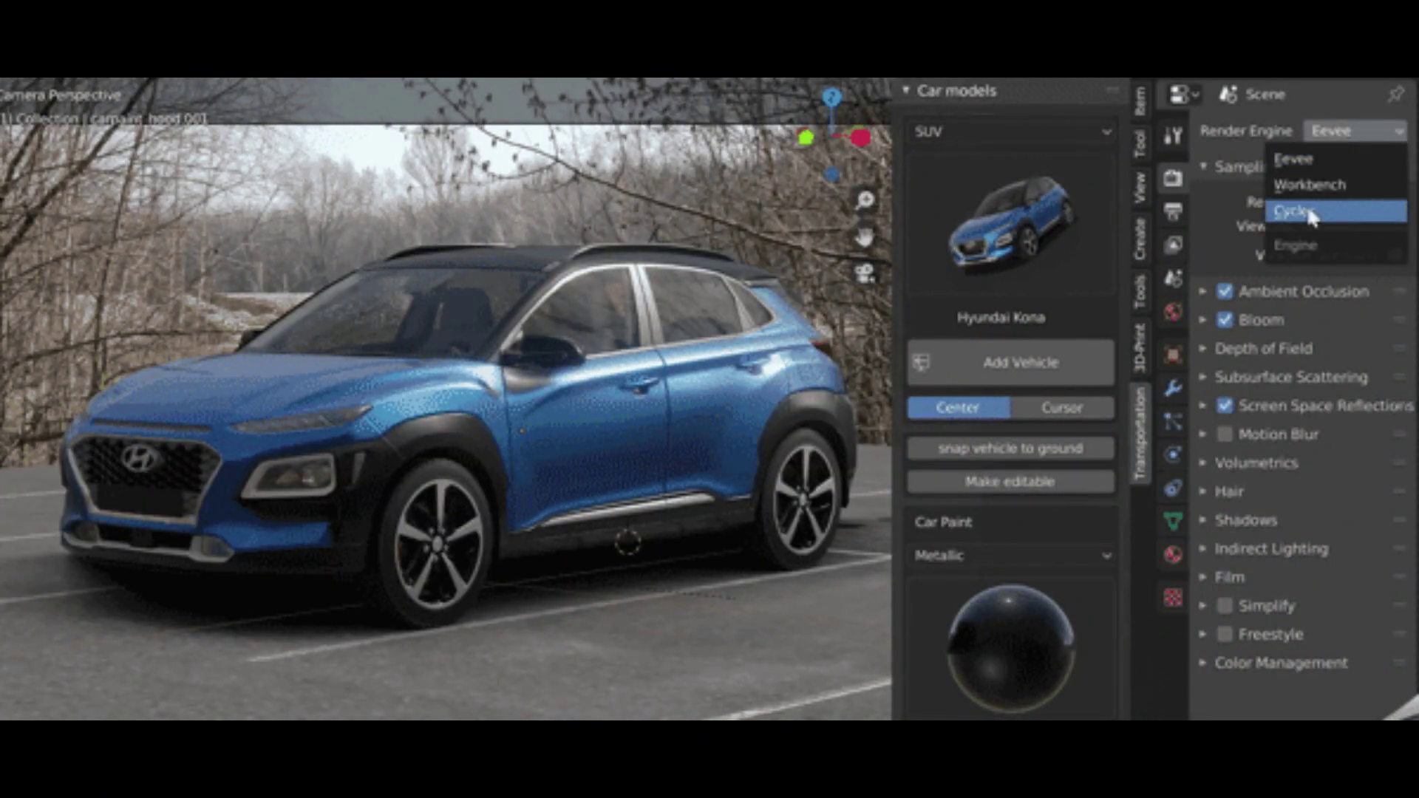
click(1312, 214)
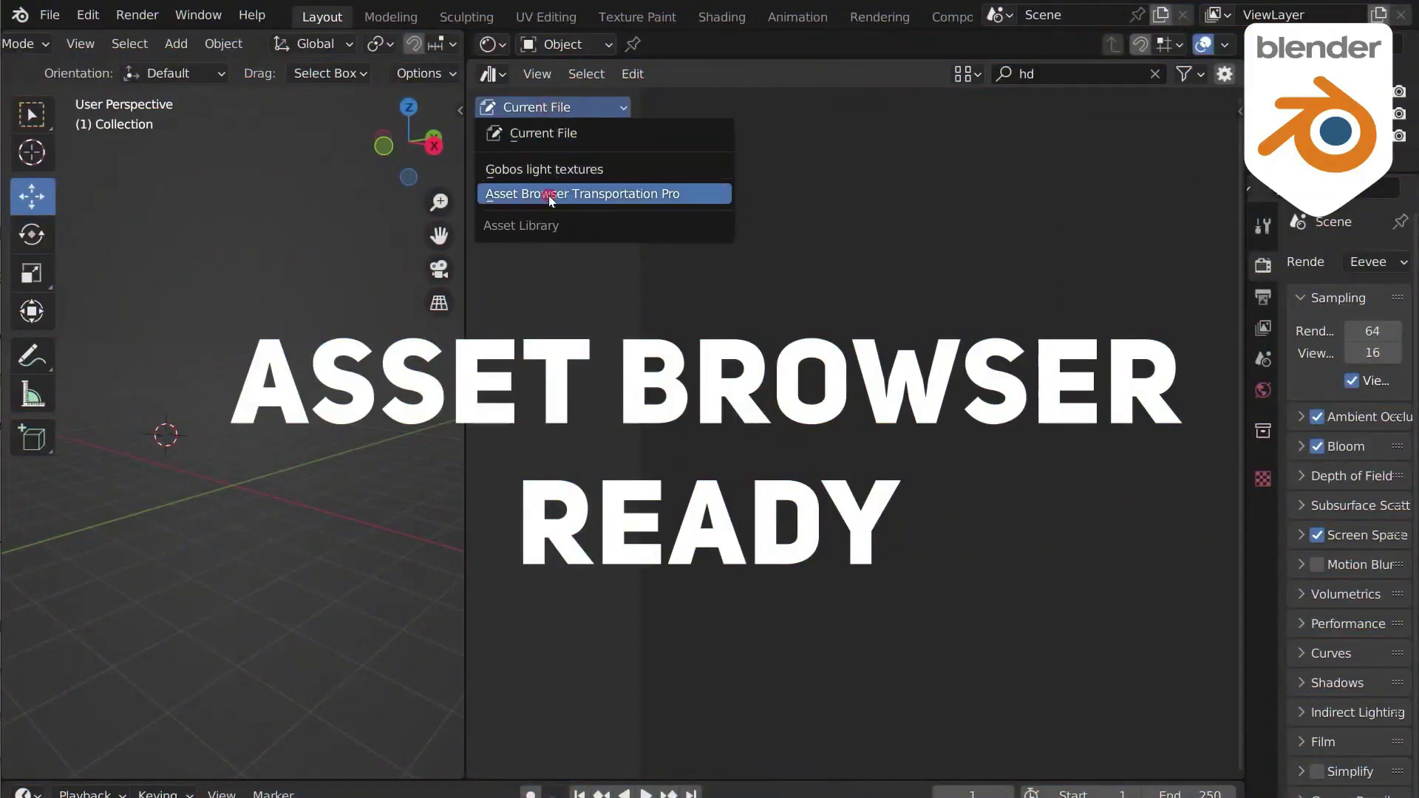
Place the Aston Martin DB11 HD from the Transportation Pro library into the scene
click(549, 194)
scroll(917, 264, down, 8)
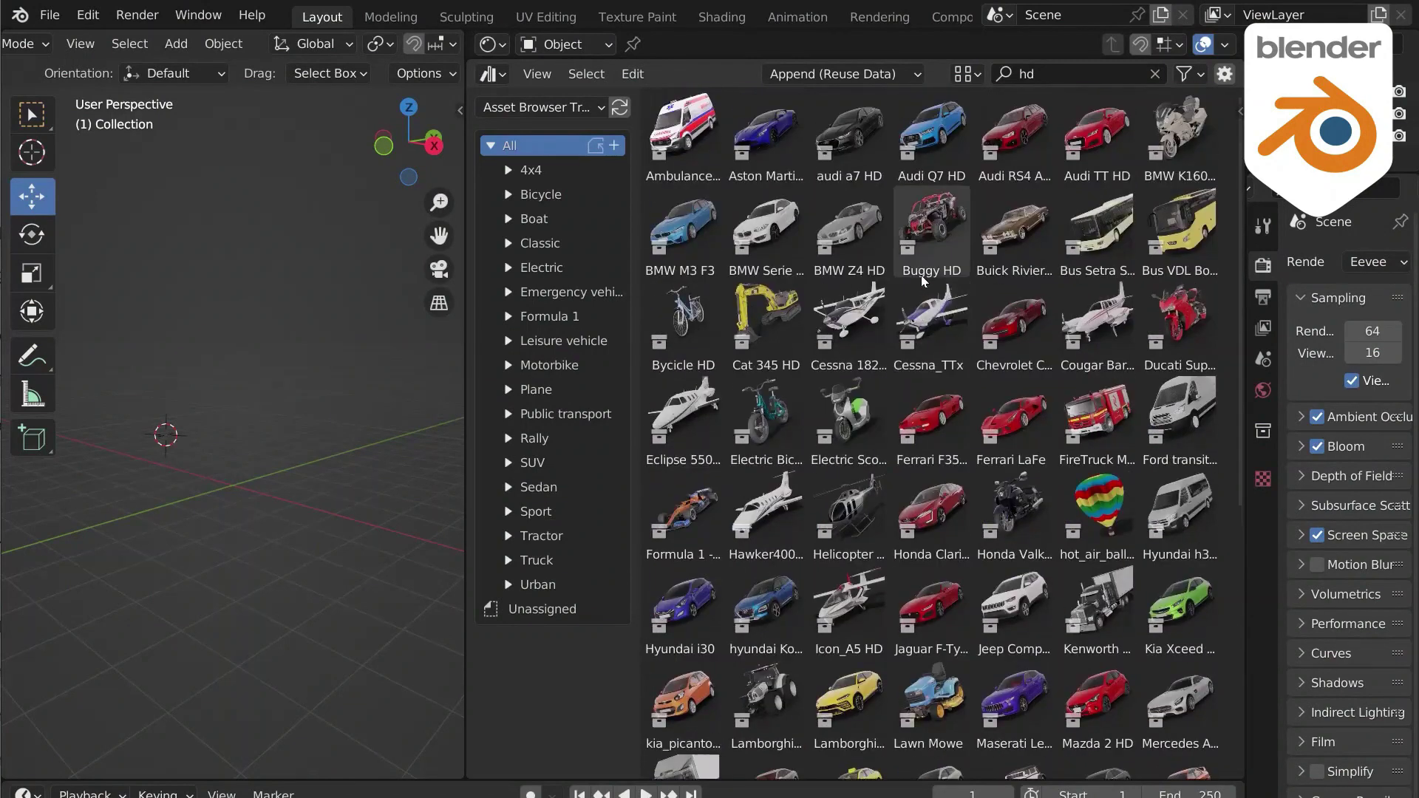
click(977, 215)
drag(976, 214, 222, 493)
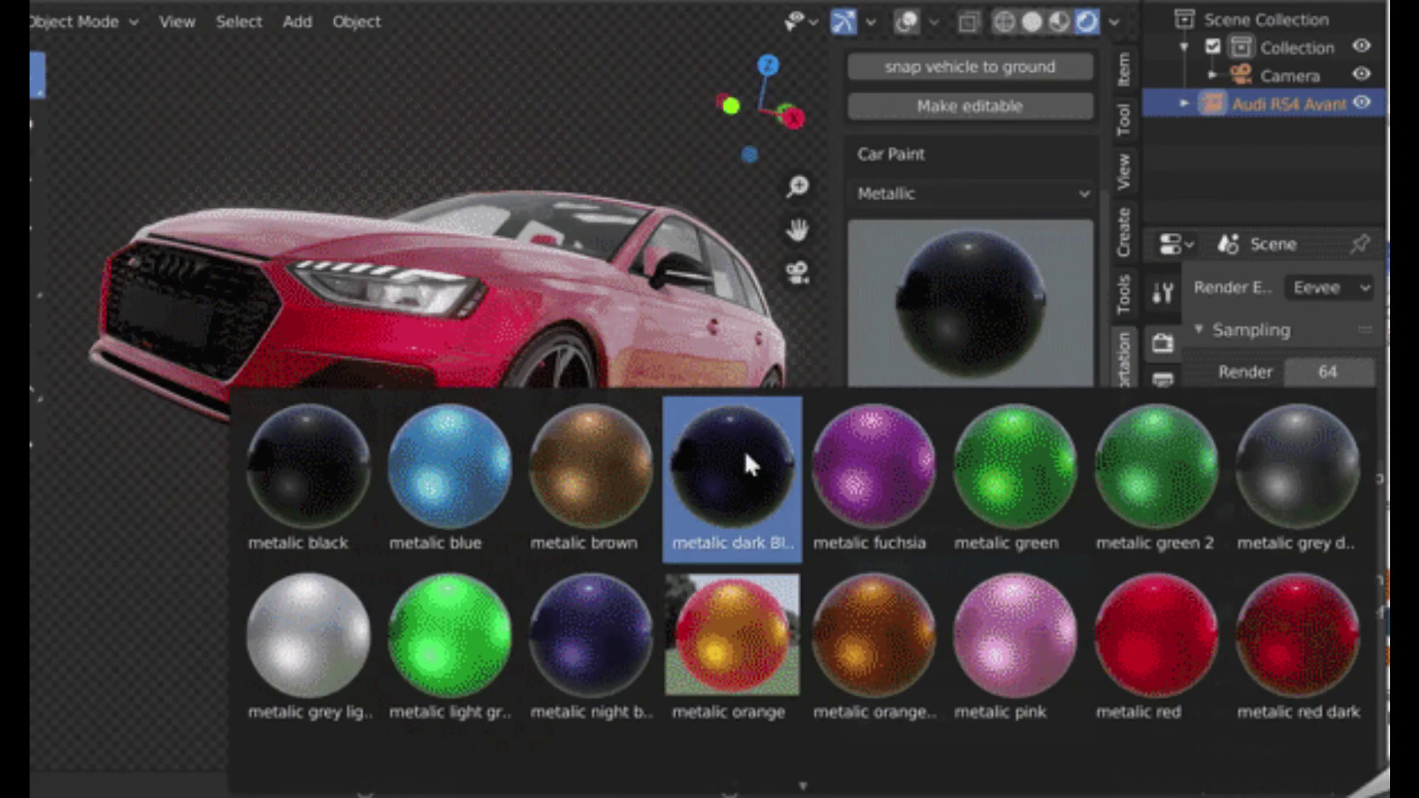
Paint the Audi RS4 metallic dark blue, then metallic orange dark
click(742, 445)
click(921, 474)
click(975, 338)
click(878, 624)
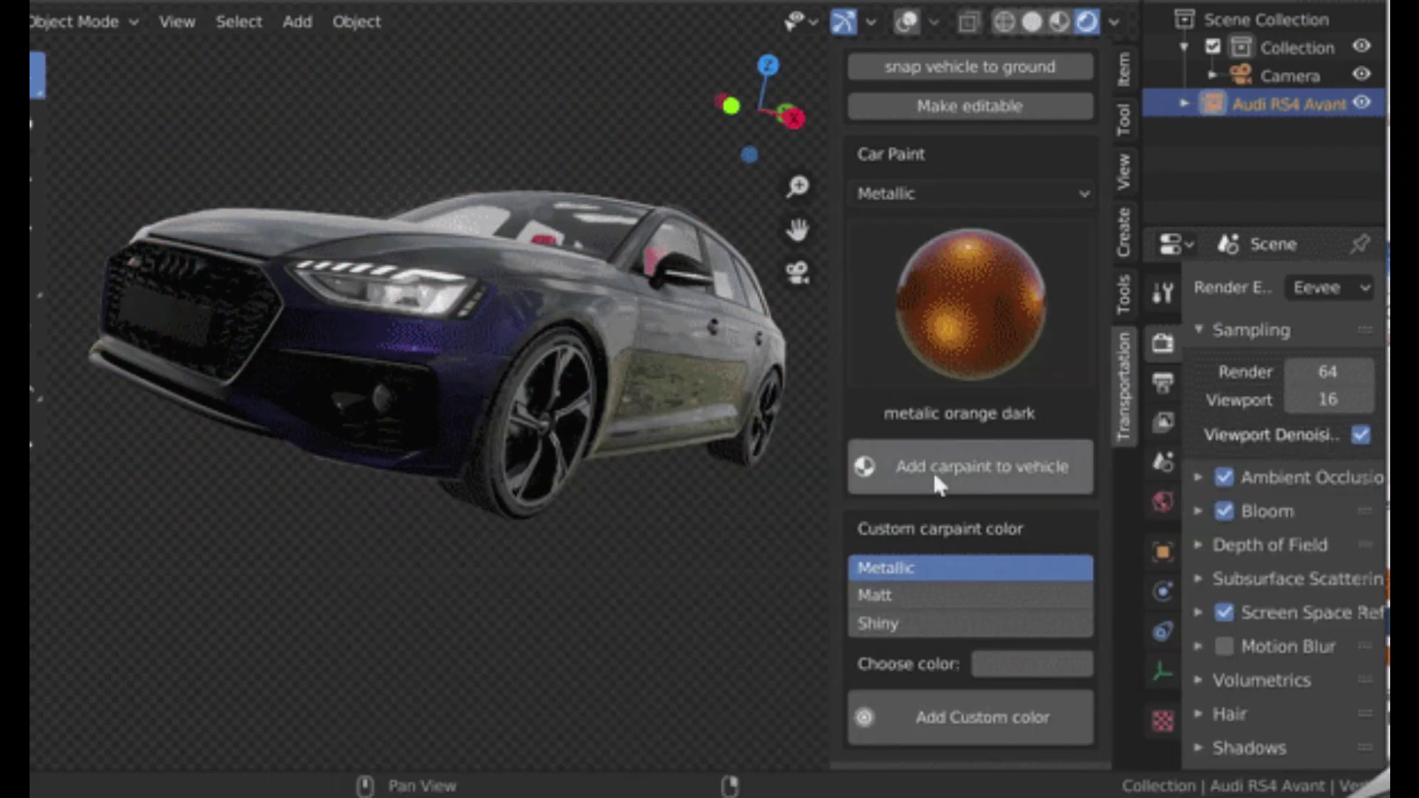
click(935, 470)
Repaint the Audi RS4 with the Matt grey dark paint
click(933, 189)
click(915, 258)
click(970, 303)
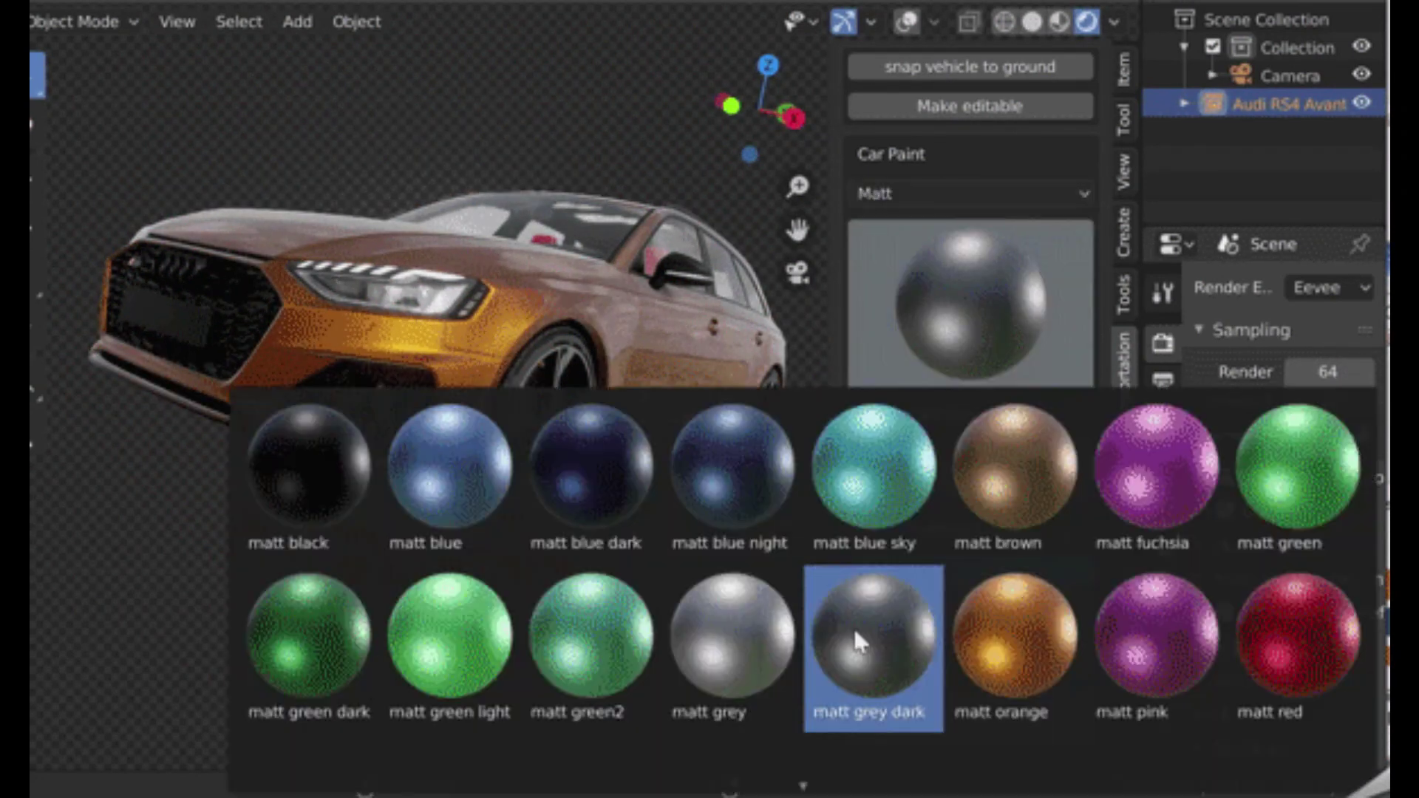
click(874, 624)
click(930, 464)
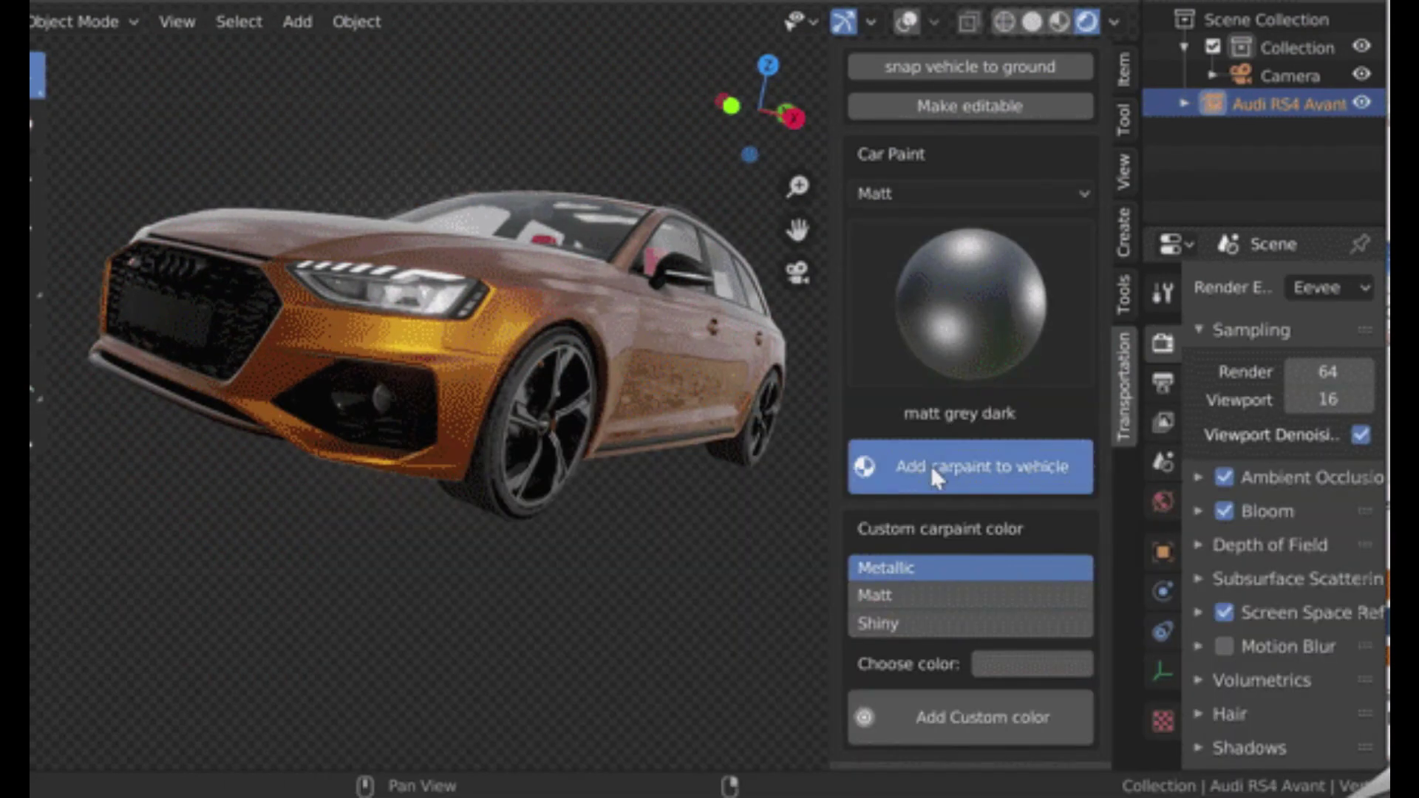
Repaint the Audi RS4 with the Shiny black paint
click(912, 190)
click(889, 289)
click(872, 340)
click(368, 433)
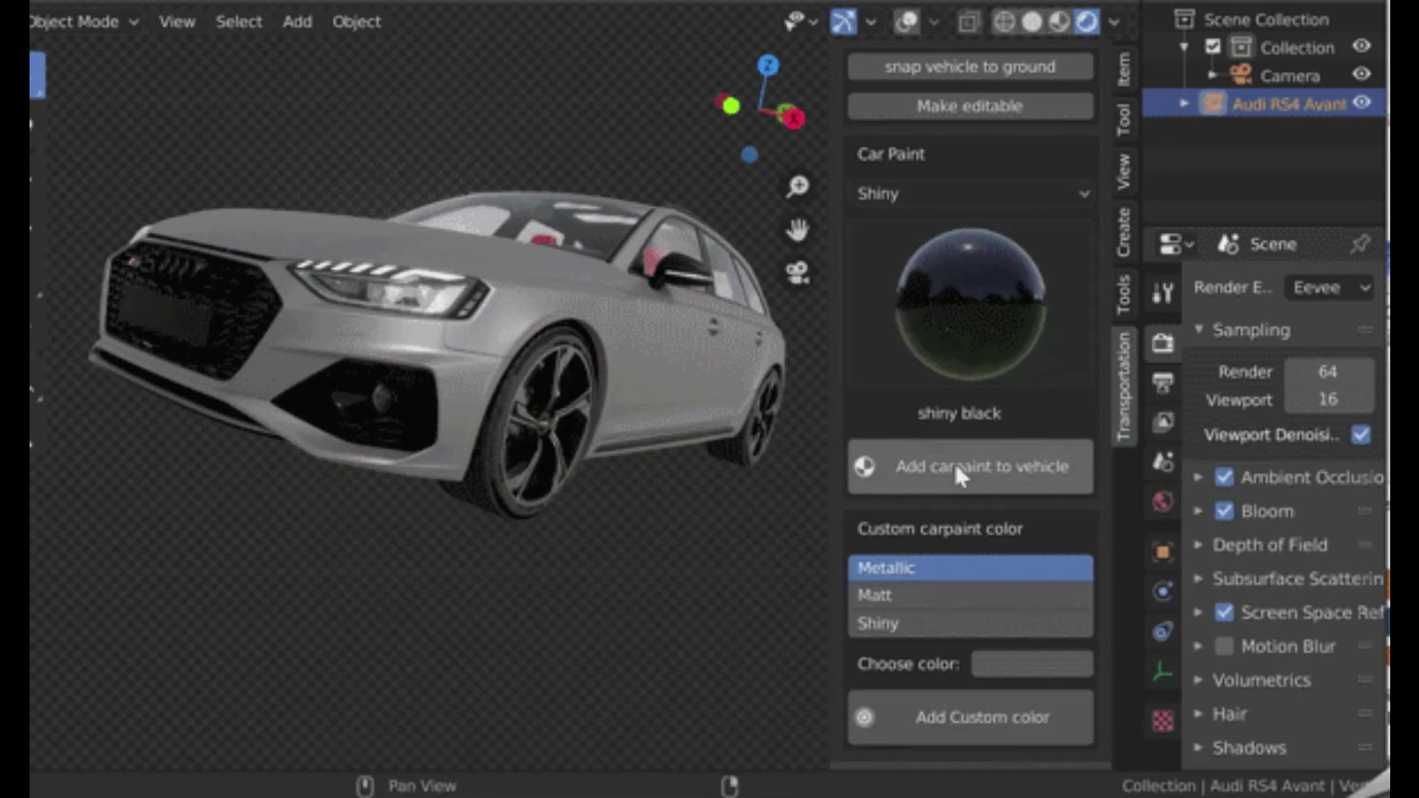
click(967, 473)
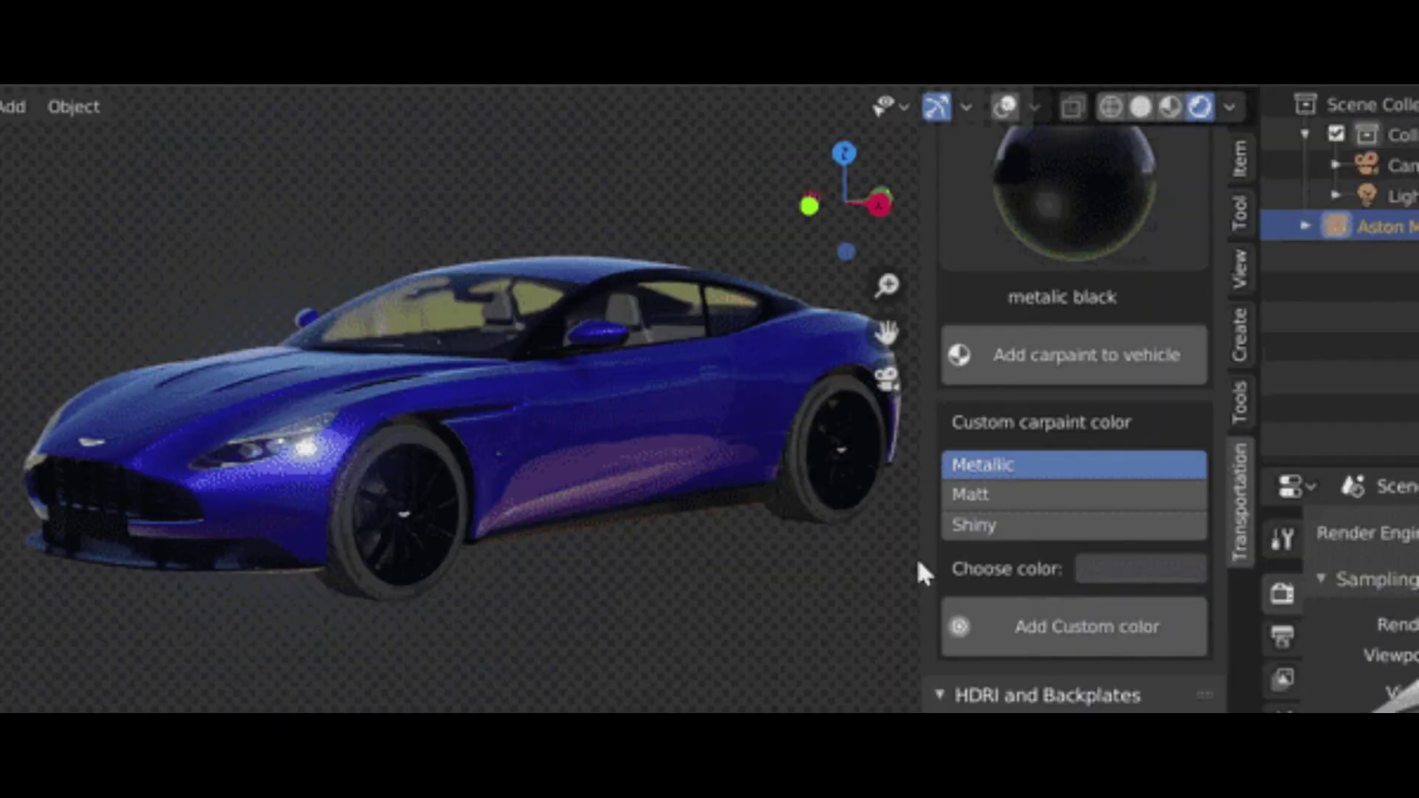
Give the blue coupe a custom silver-grey Metallic paint colour
click(975, 495)
click(987, 526)
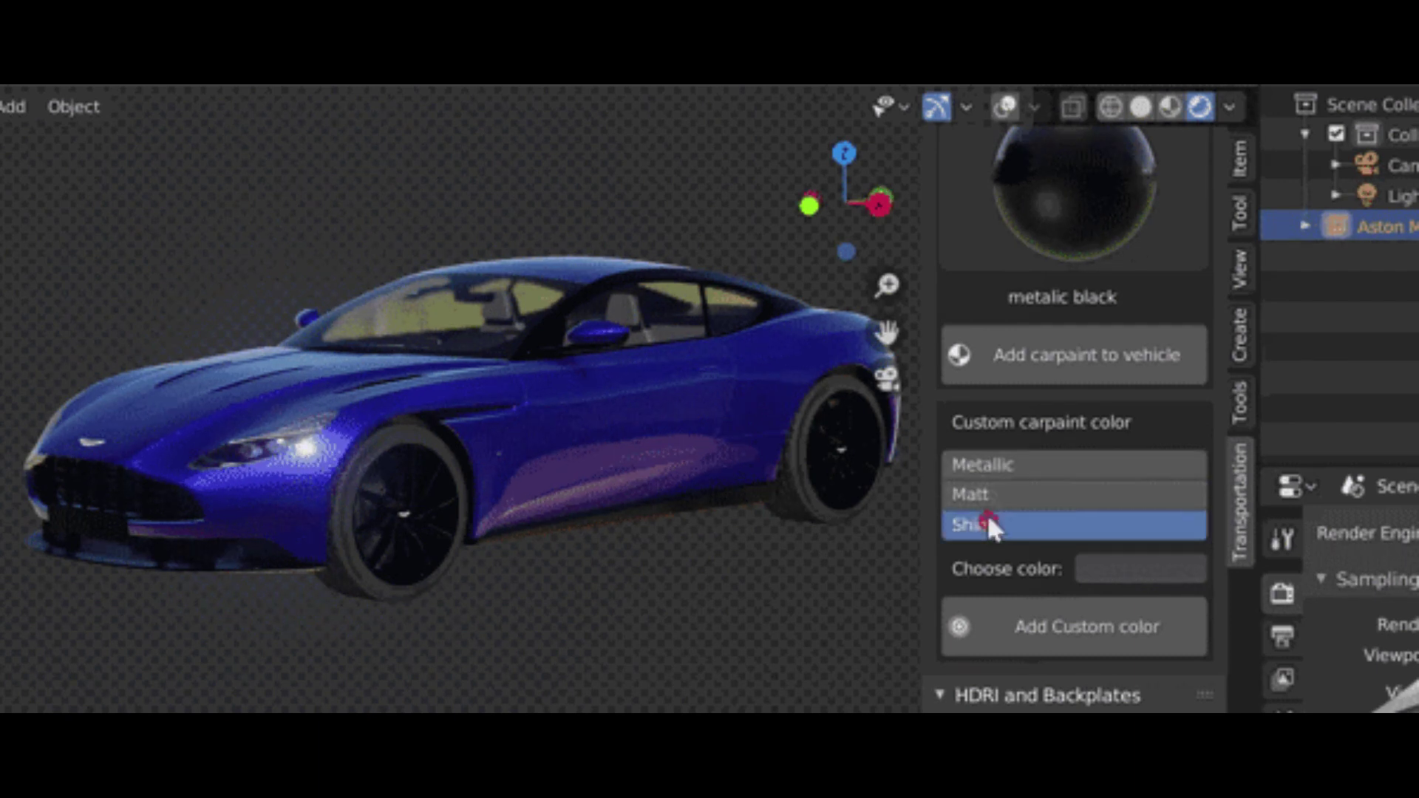
click(995, 464)
click(1139, 569)
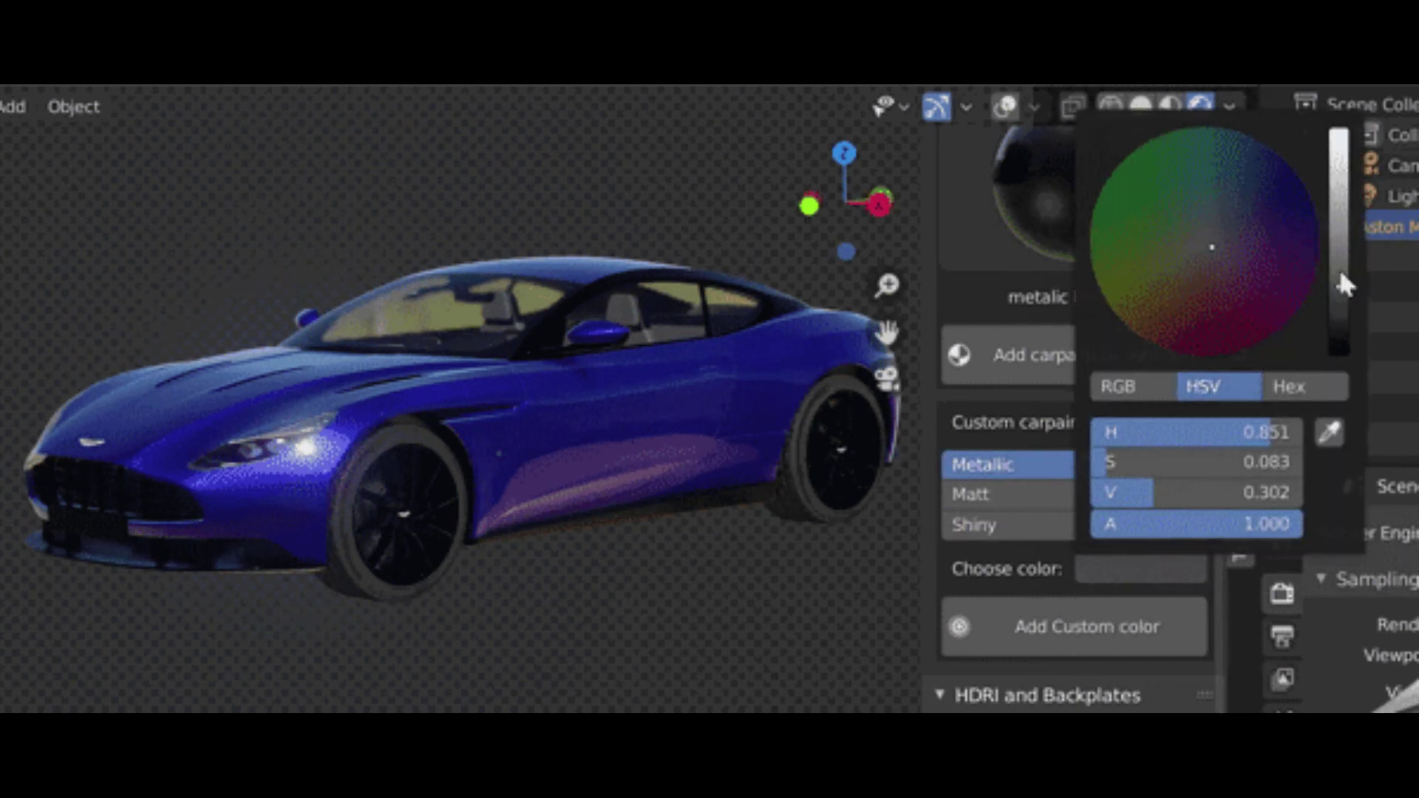
drag(1337, 266, 1338, 277)
click(1017, 627)
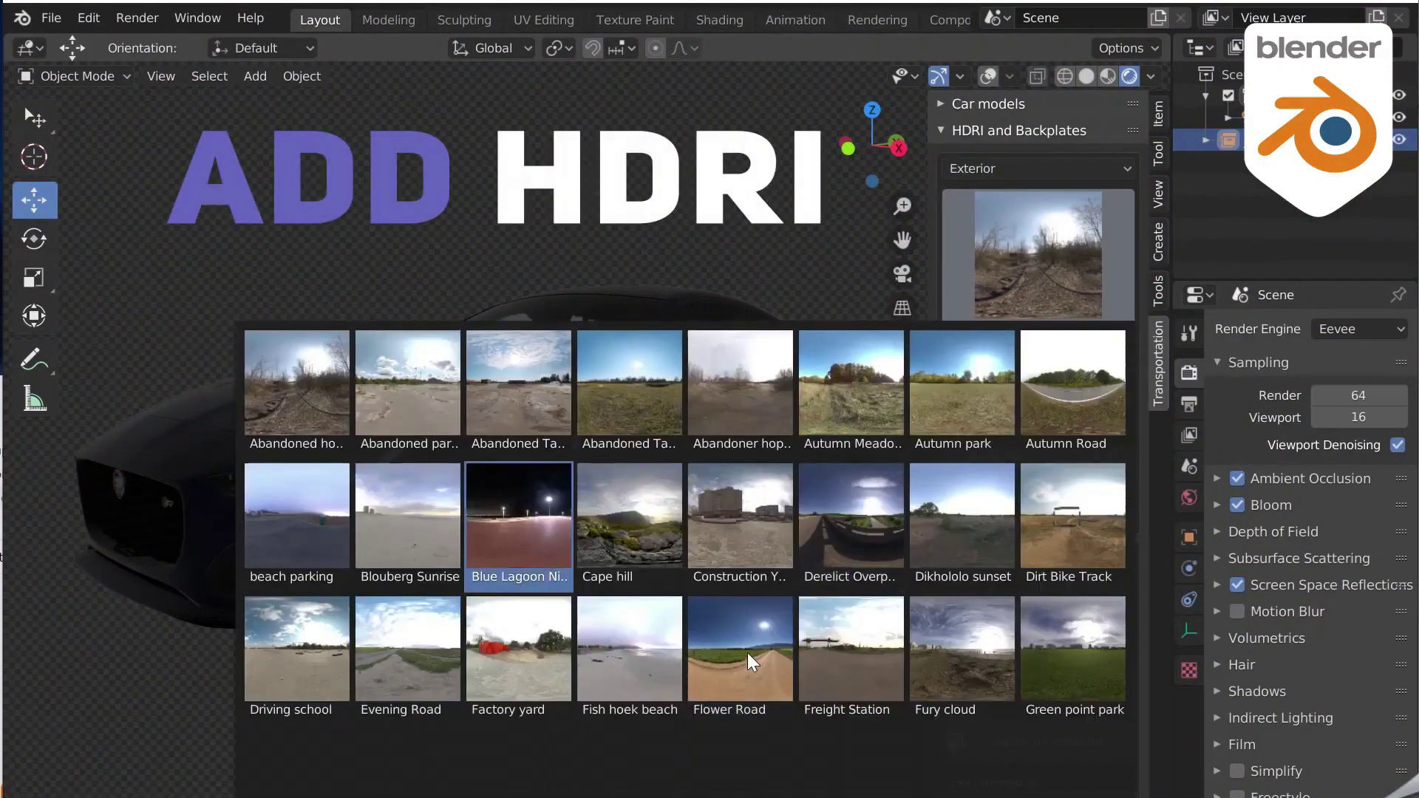
Light the coupe with the Abandoned hopper terminal 02 HDRI and adjust its rotation
scroll(726, 375, down, 10)
scroll(726, 376, up, 10)
click(311, 375)
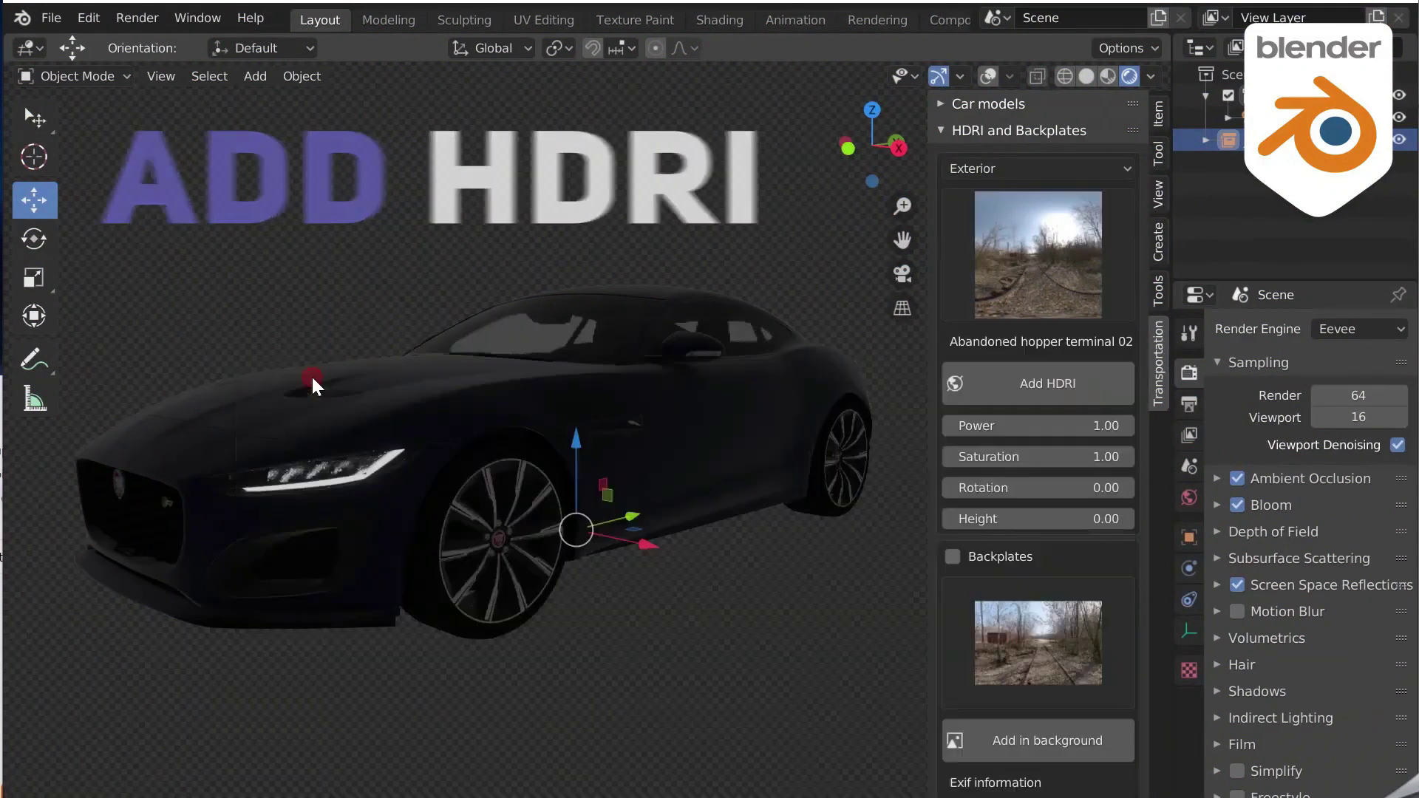
click(1034, 384)
middle_drag(708, 427, 591, 458)
drag(1039, 487, 1109, 488)
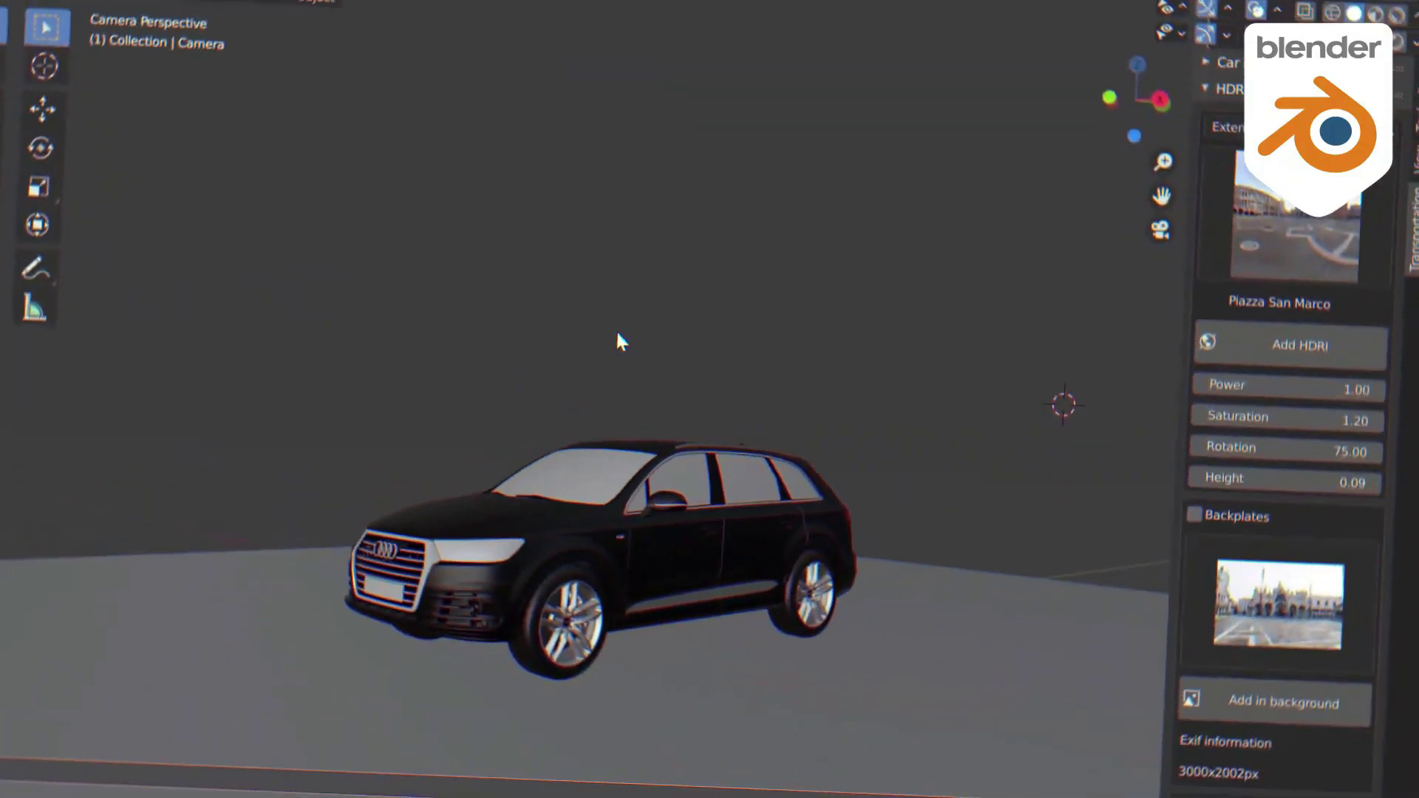
Render the Audi SUV in Rendered shading against the Piazza San Marco backplate
key(z)
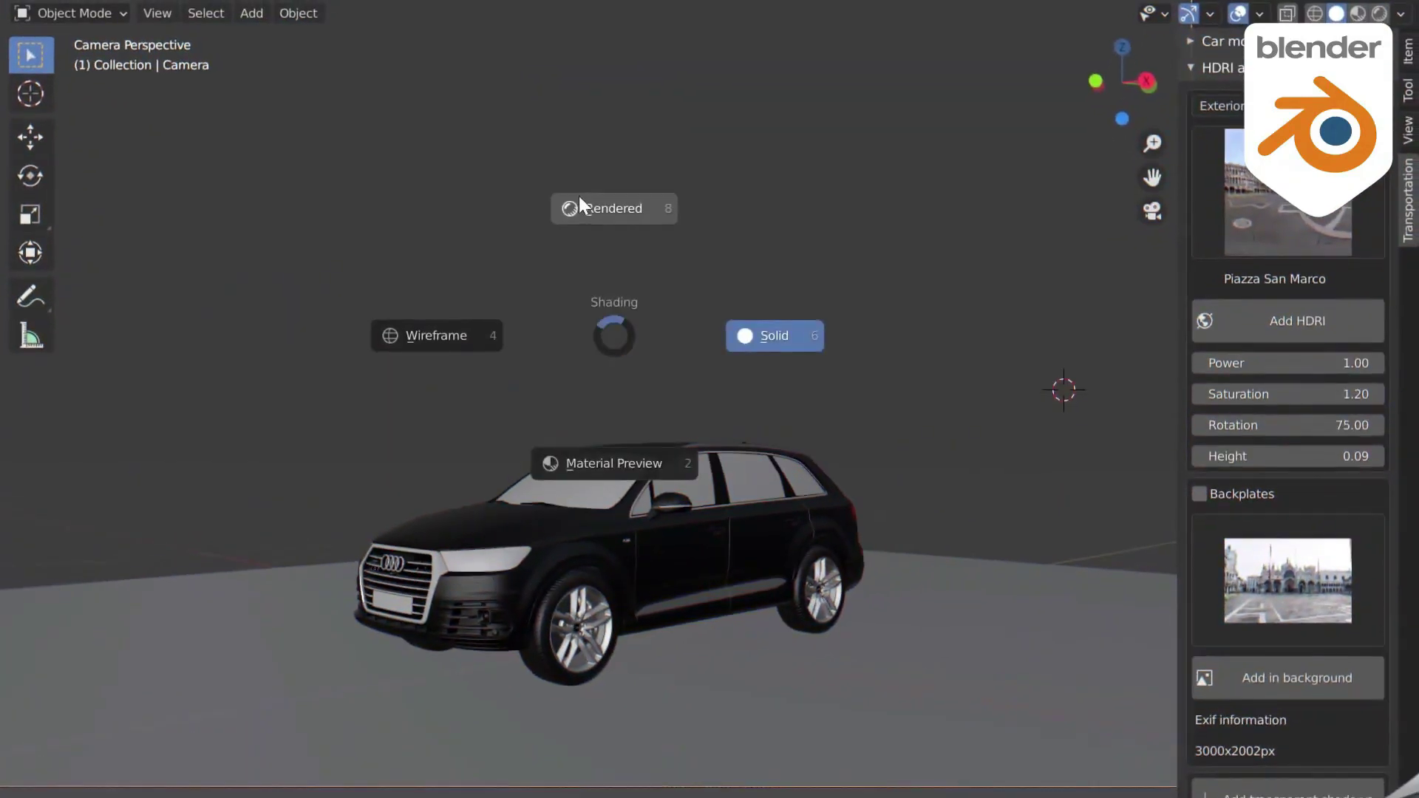
click(579, 199)
click(1288, 577)
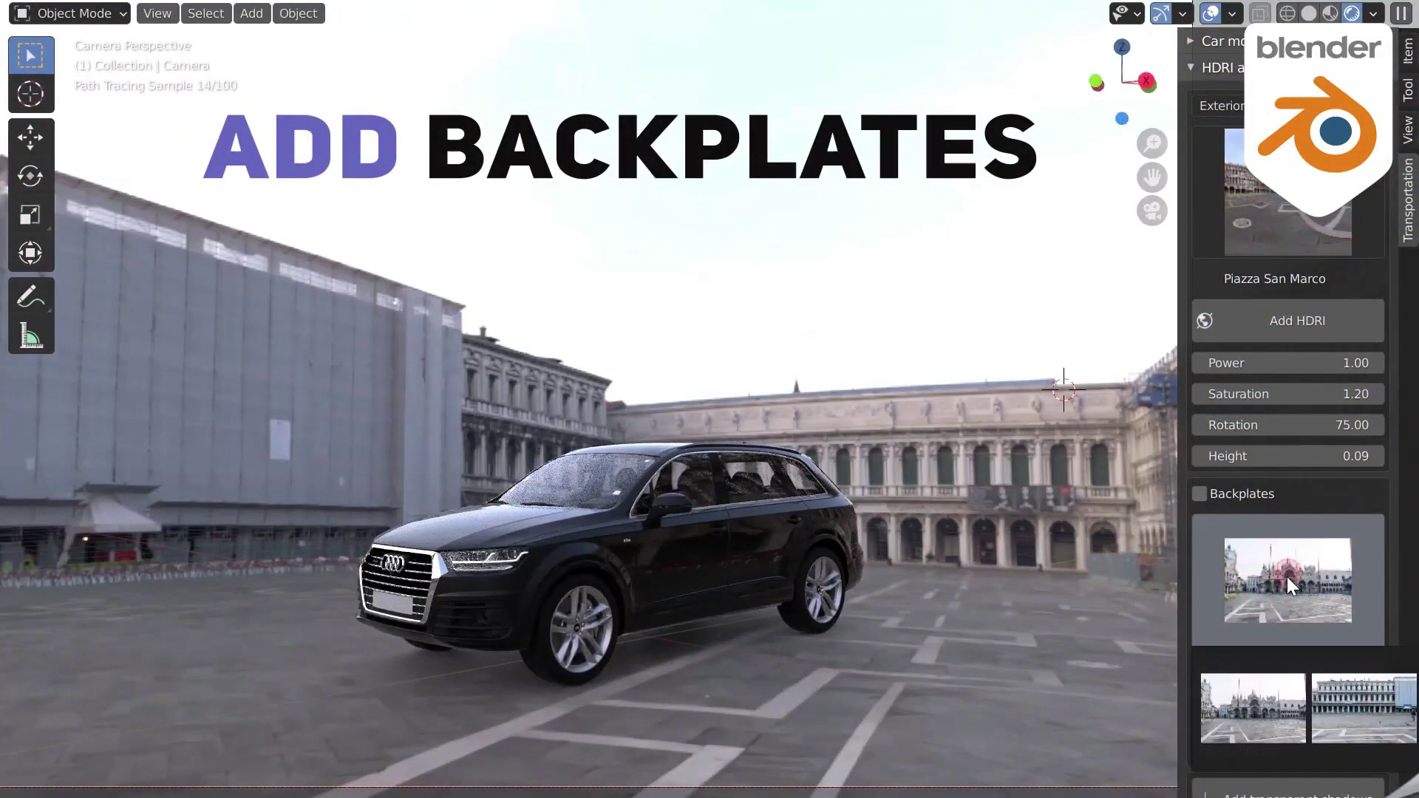
click(1199, 495)
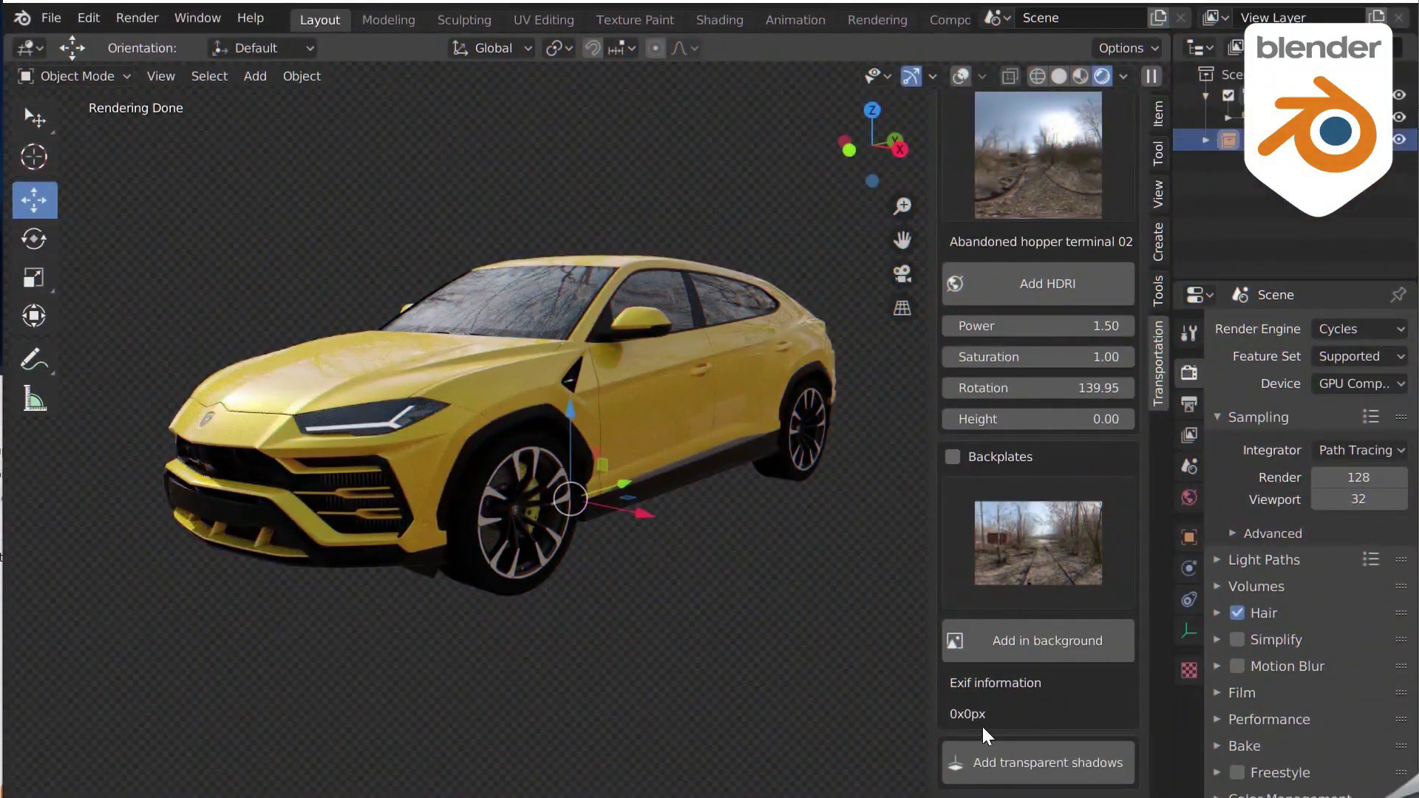
Add a transparent shadow beneath the yellow SUV, viewed from three-quarters
click(1008, 765)
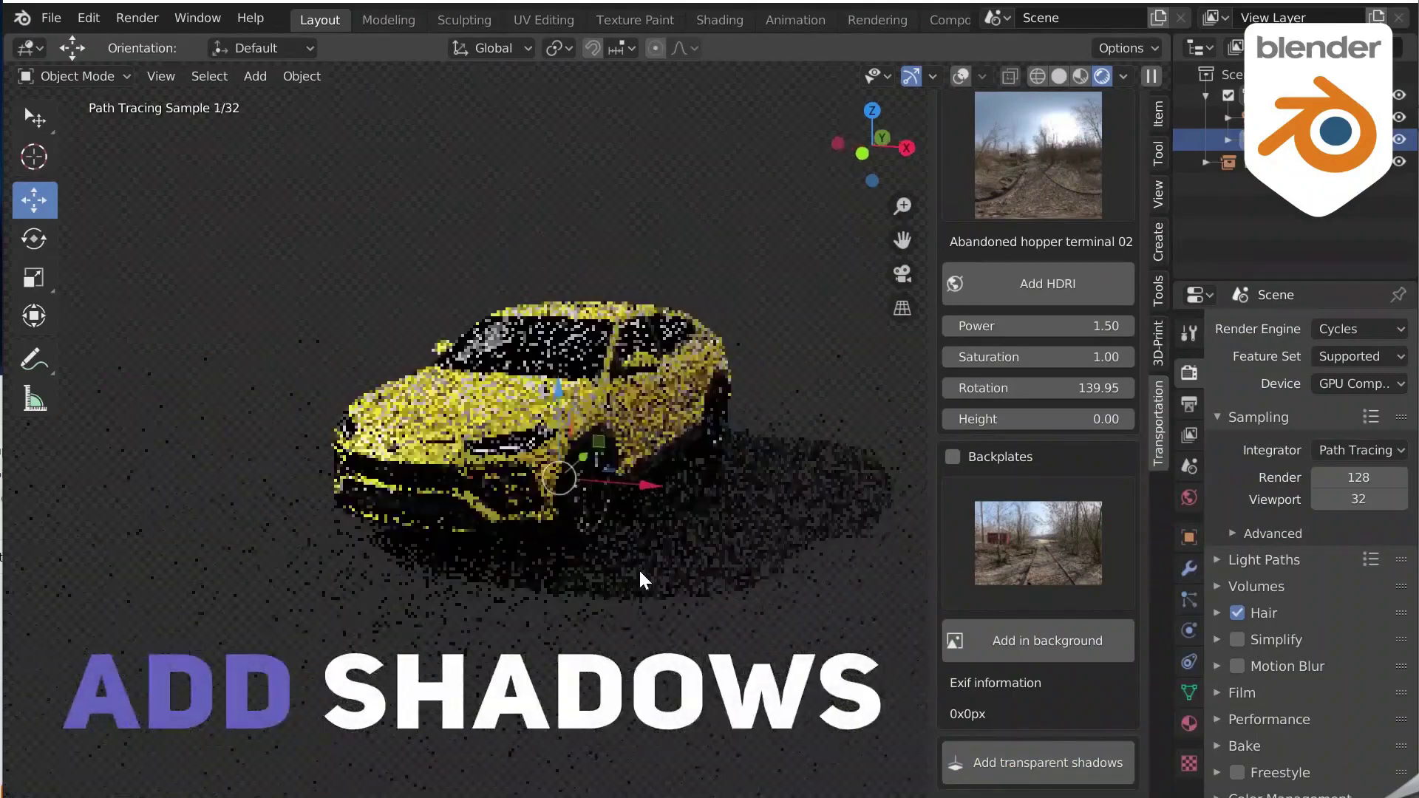
middle_drag(651, 611, 606, 647)
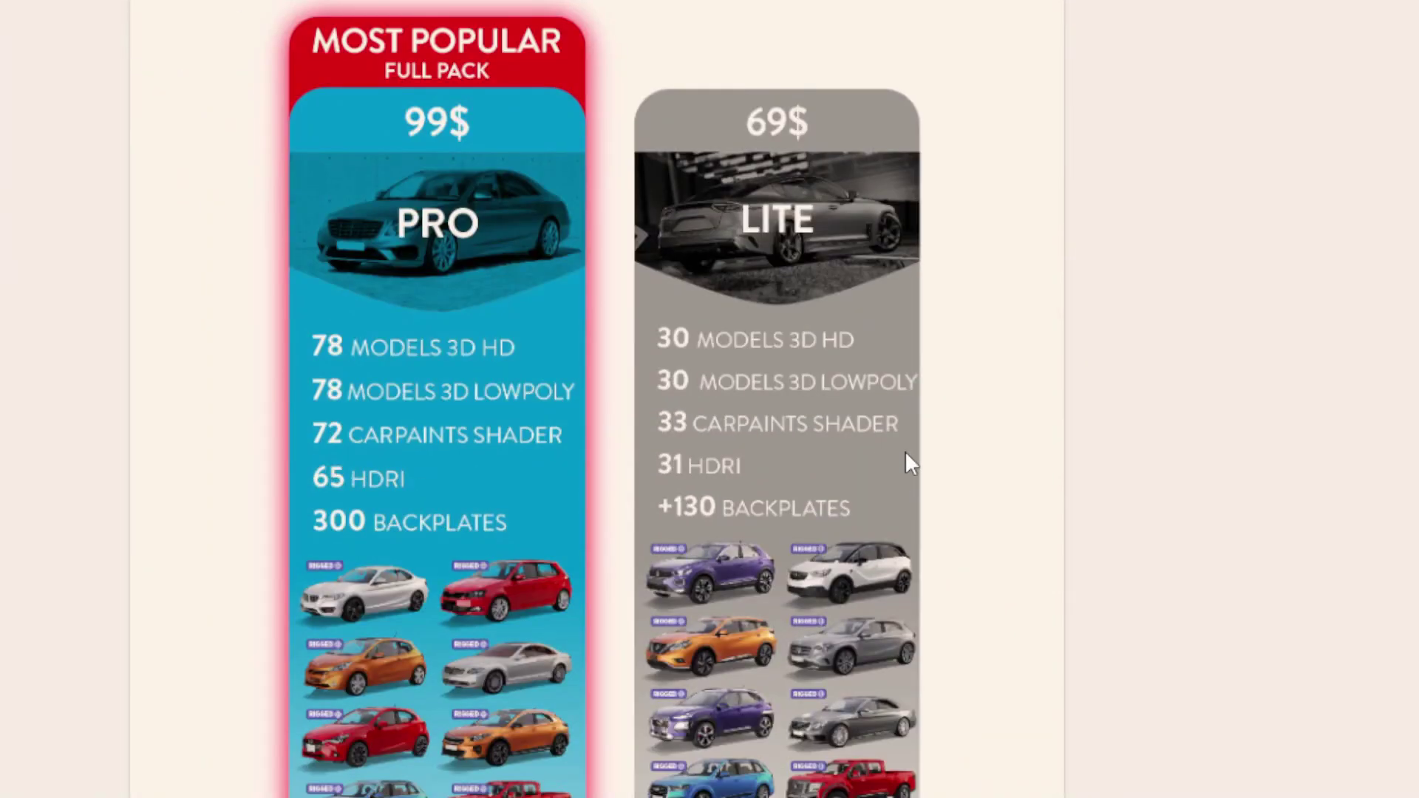
scroll(997, 521, down, 2)
scroll(994, 516, up, 2)
scroll(994, 516, down, 5)
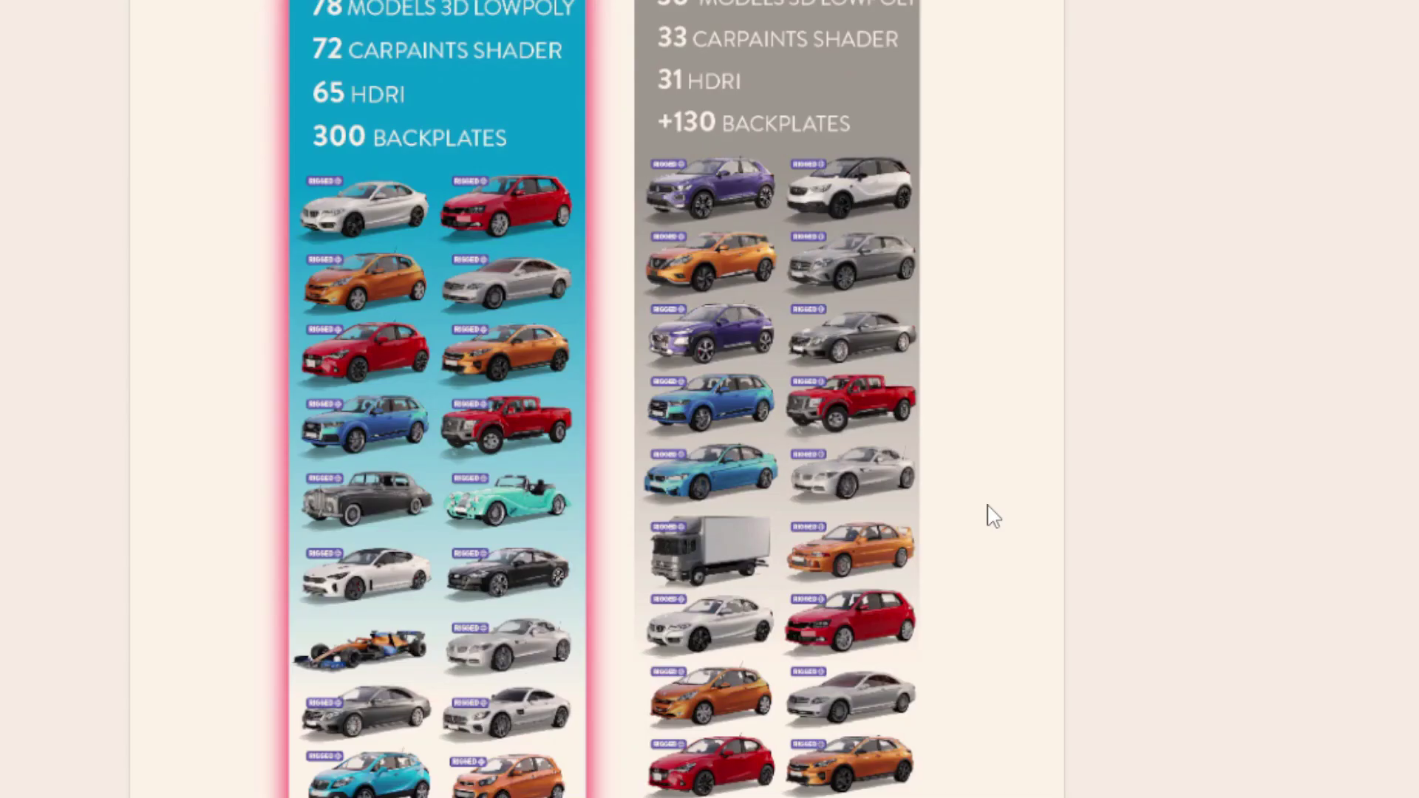
scroll(994, 516, down, 5)
scroll(994, 516, down, 5)
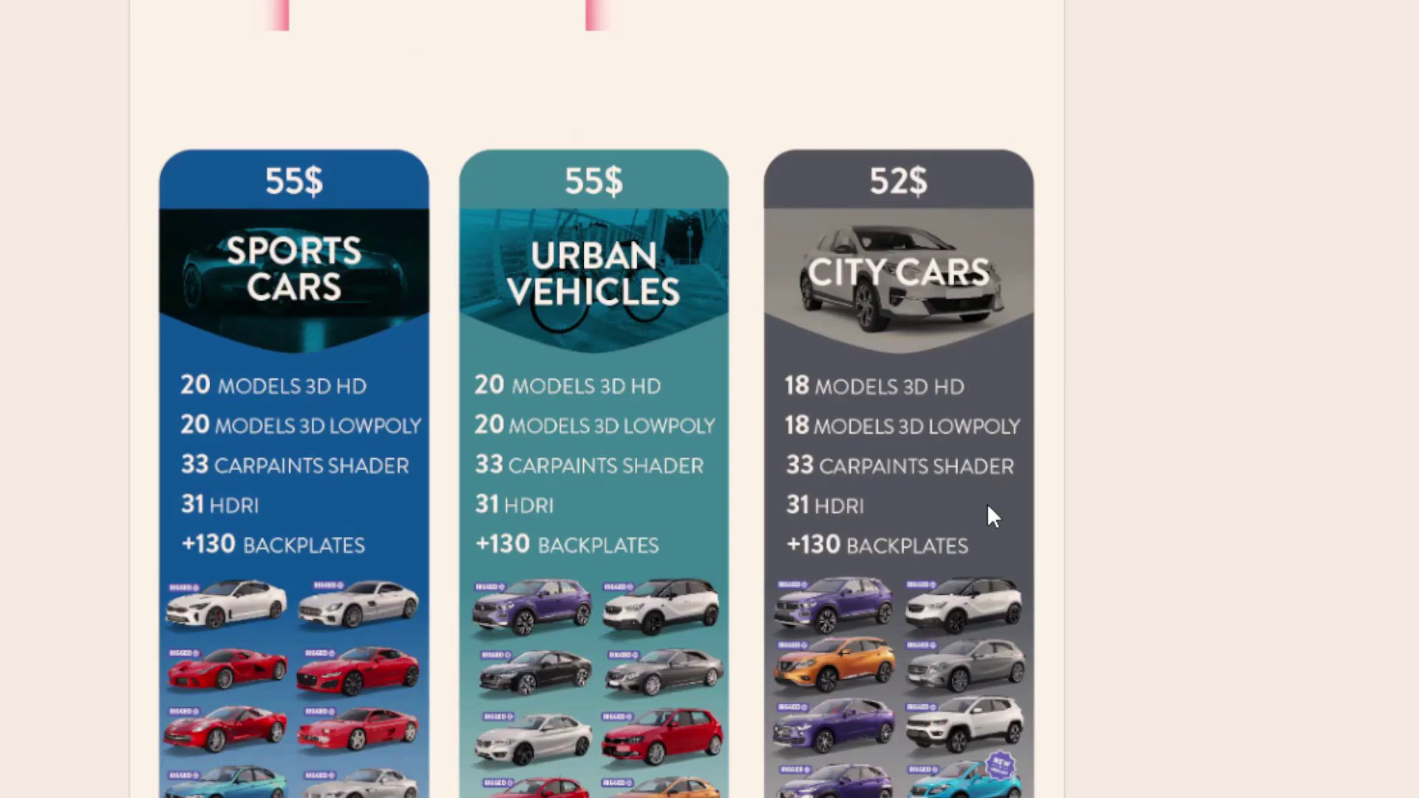
scroll(991, 514, down, 7)
scroll(989, 505, down, 8)
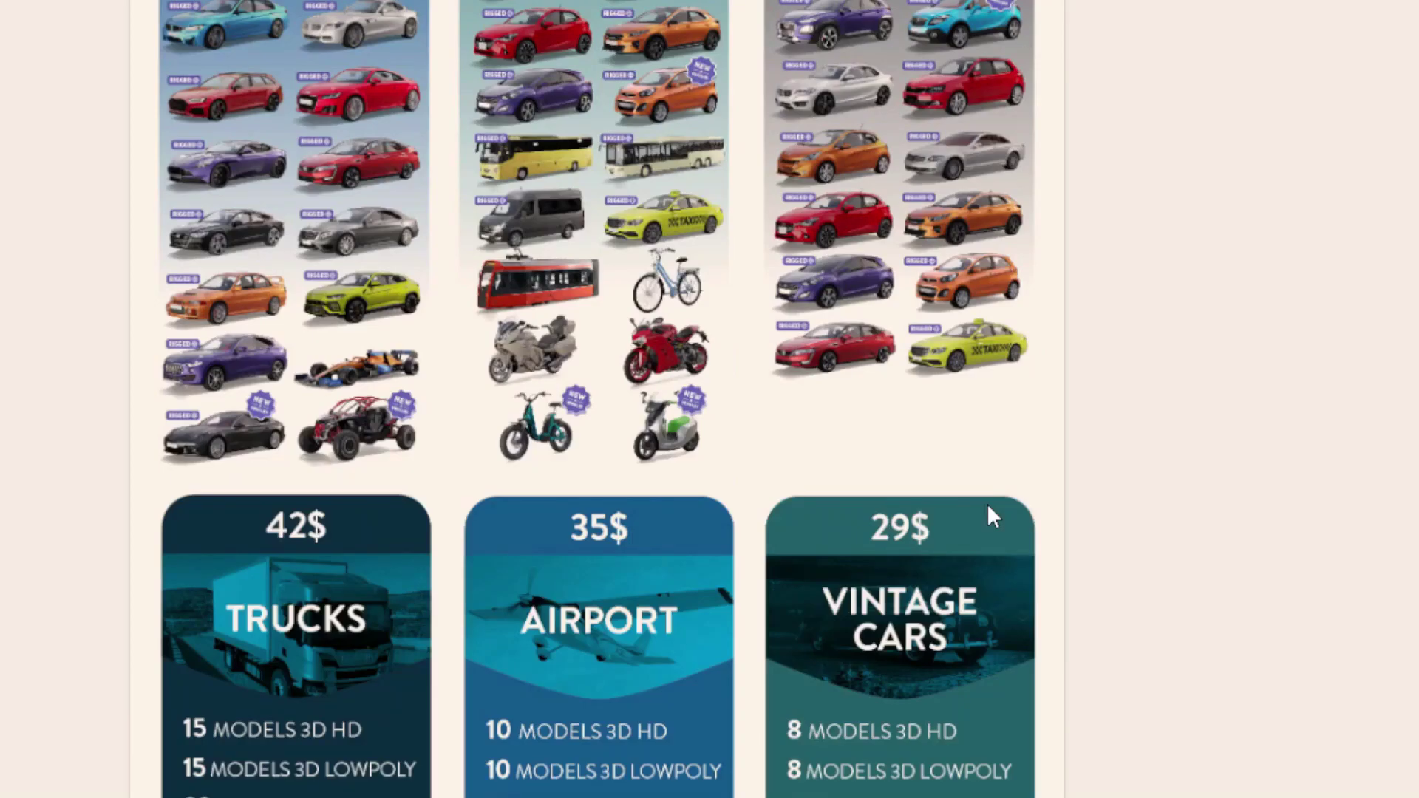
scroll(988, 507, down, 9)
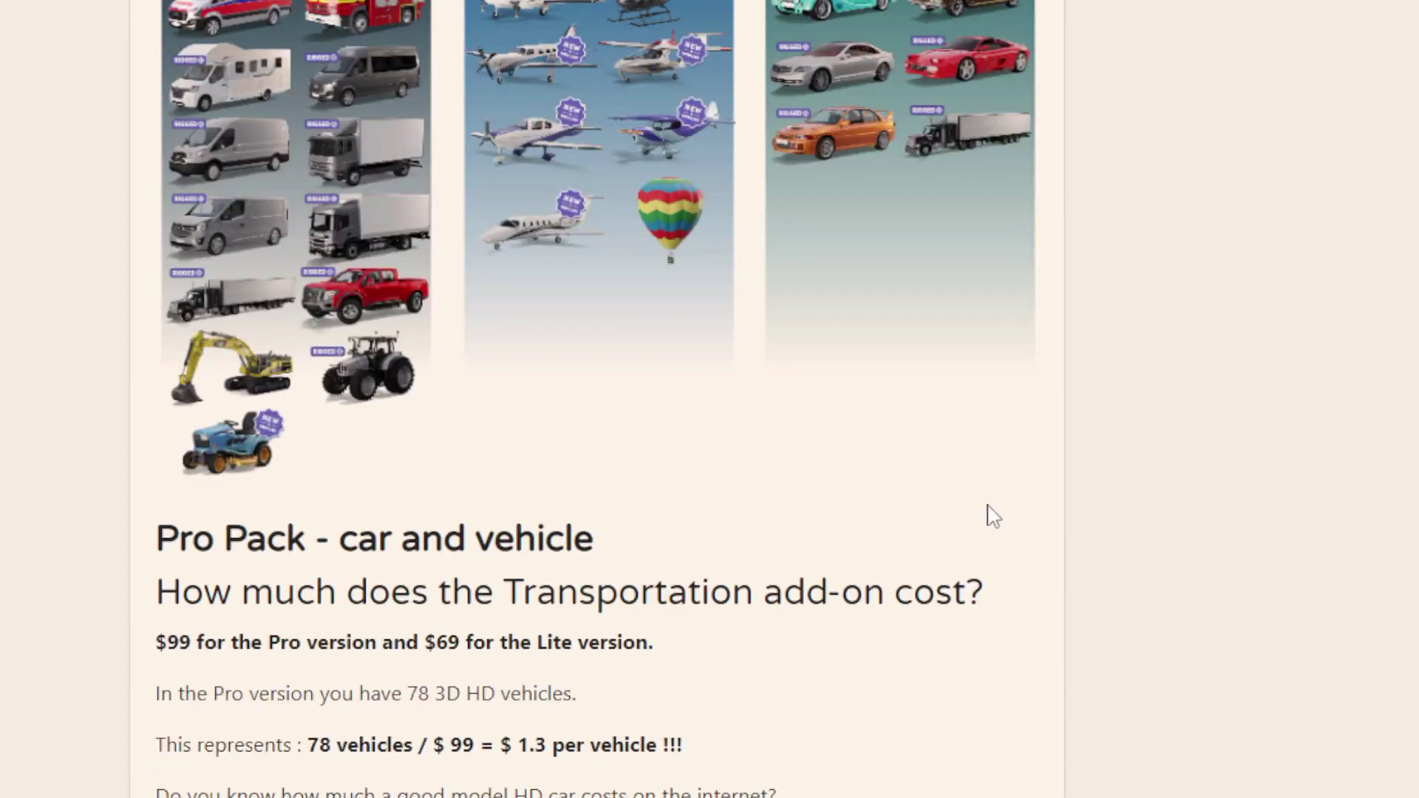
scroll(994, 516, down, 9)
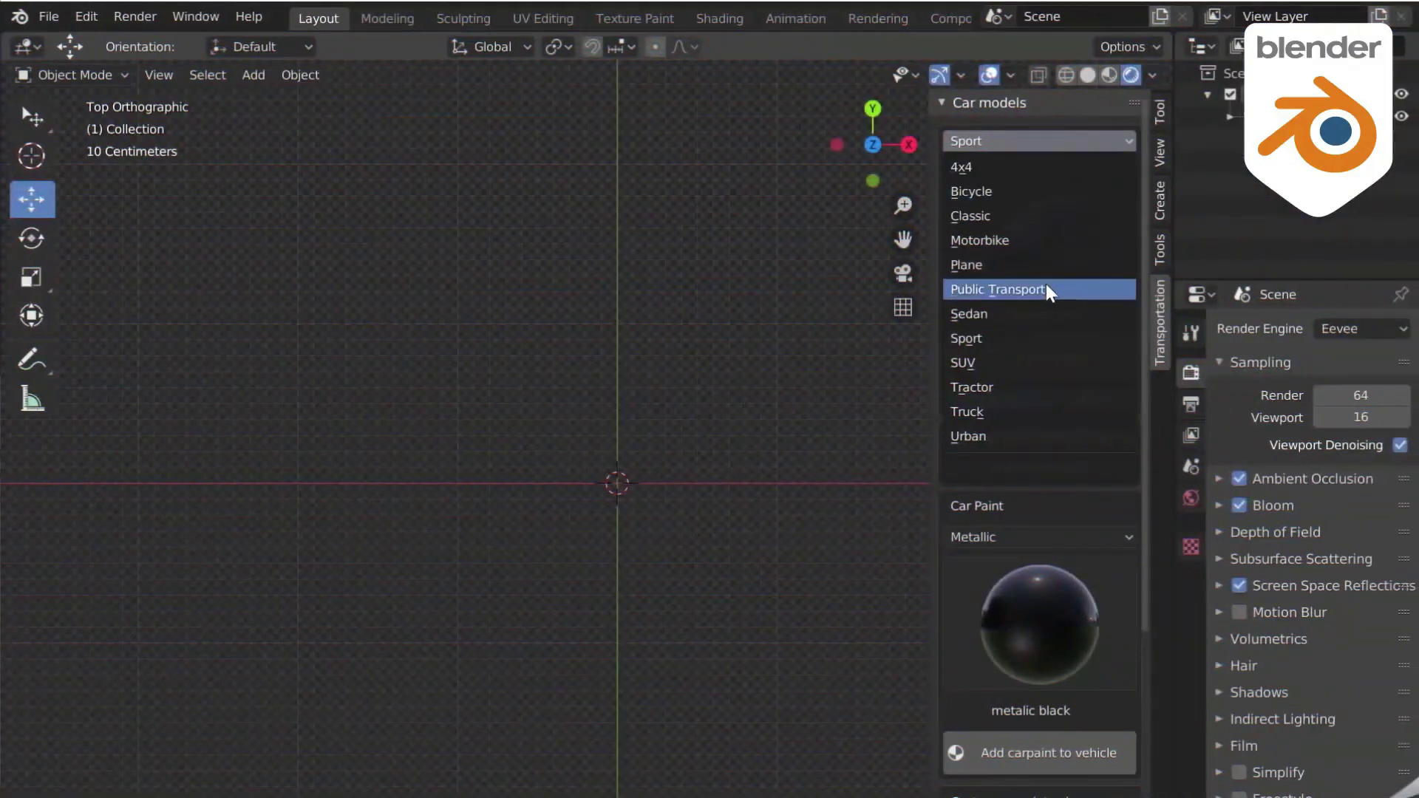
Add the Audi RS4 Avant from the Sport car models to the scene
click(1014, 331)
click(985, 279)
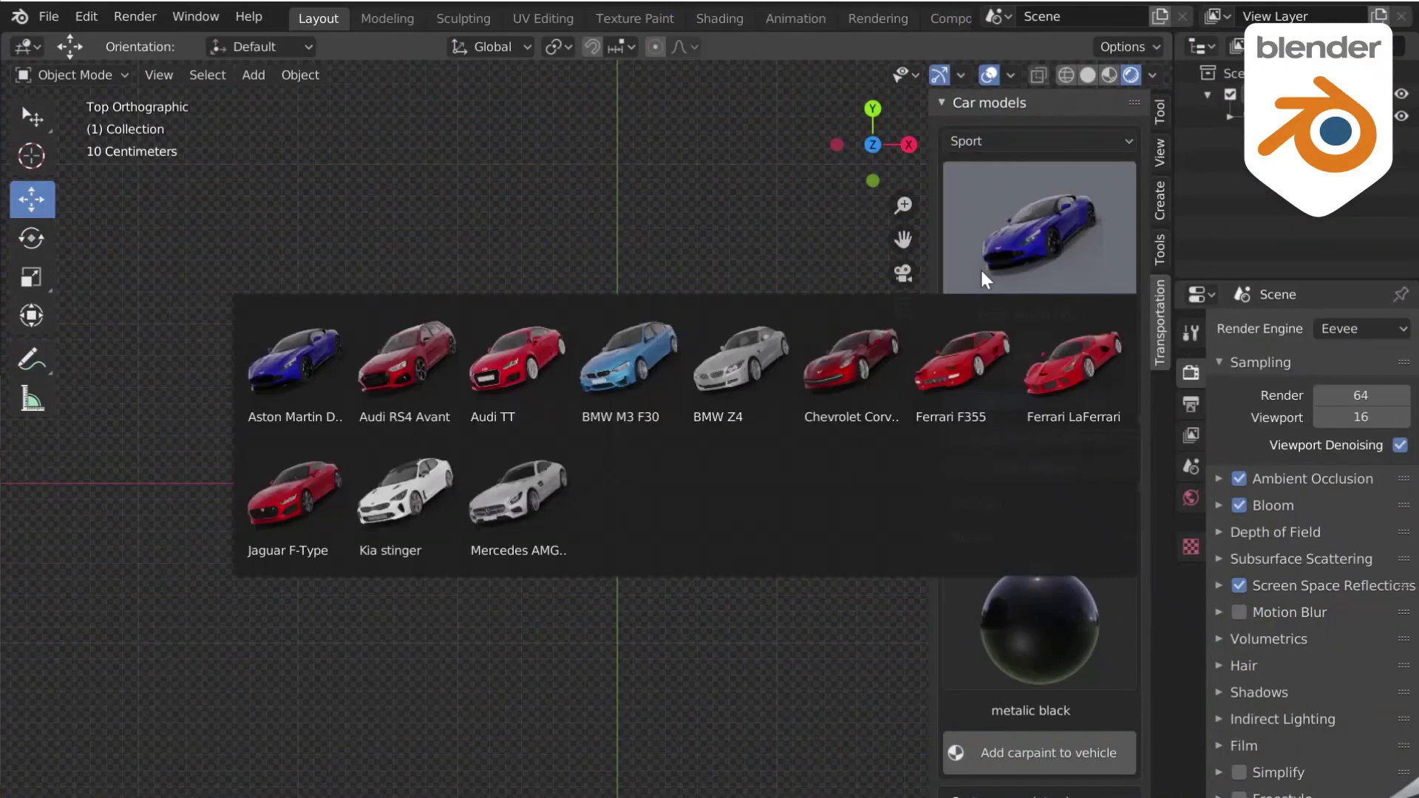
click(418, 370)
click(1034, 358)
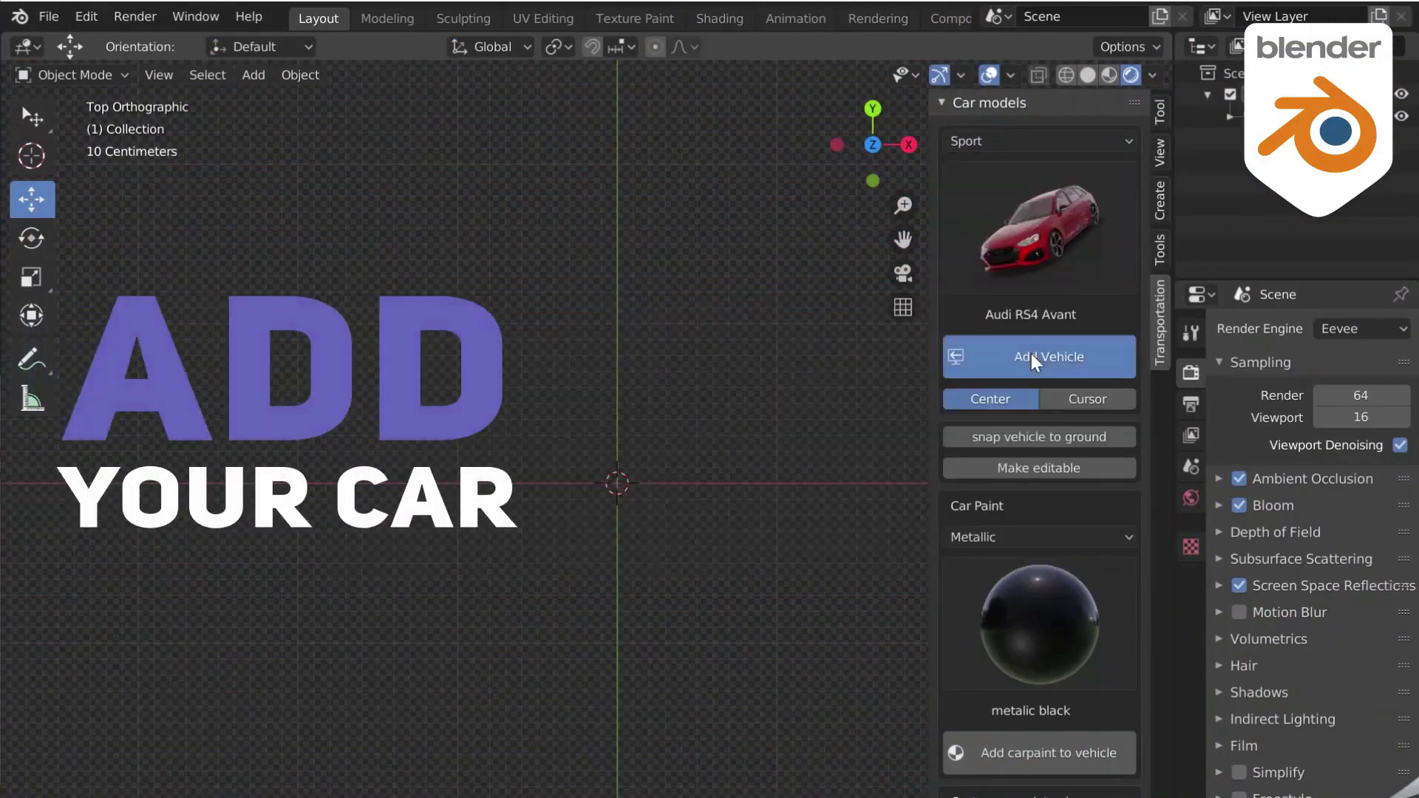
middle_drag(802, 476, 550, 447)
Choose metallic brown from the metallic paint gallery for the Audi
click(1018, 608)
click(517, 222)
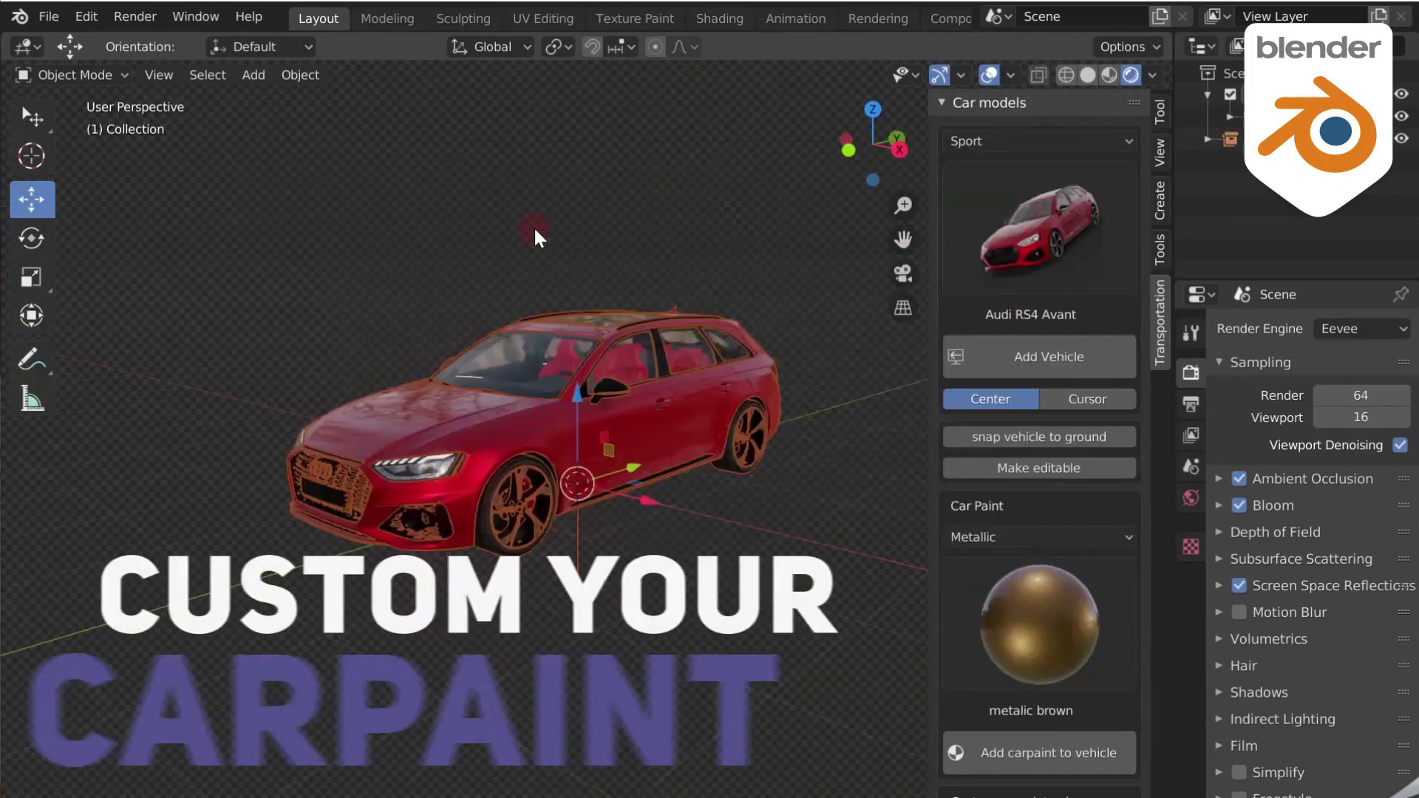
click(1039, 625)
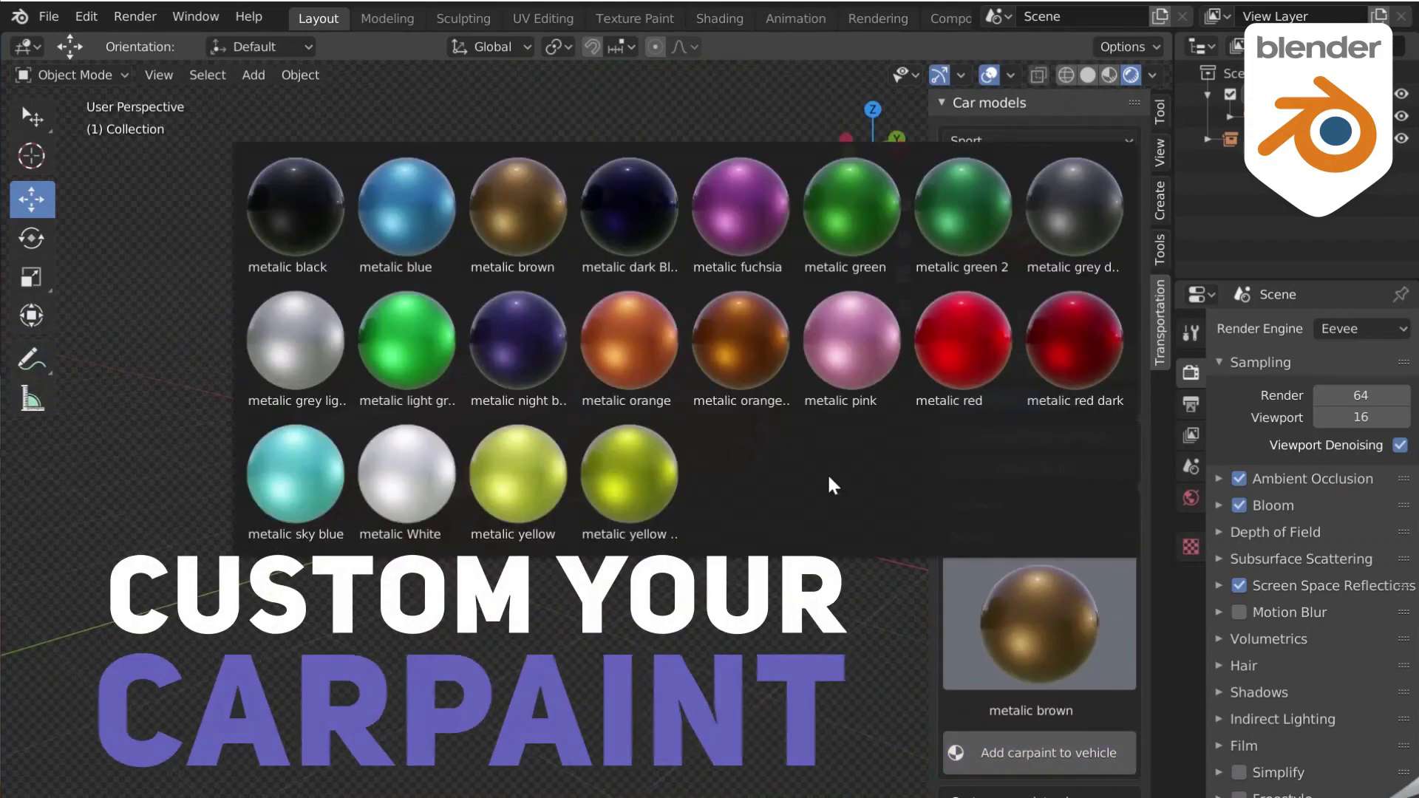